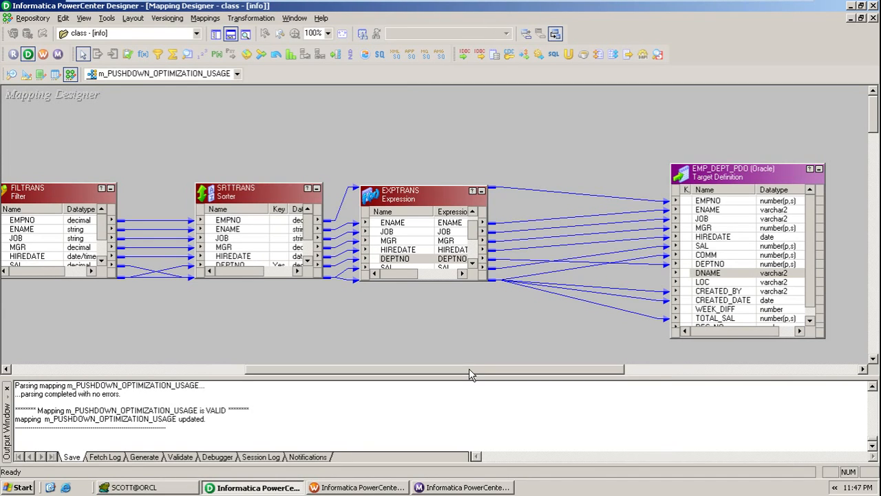
- Review the filter condition in the properties of the FILTRANS filter transformation, and close it without changes
drag(469, 368, 336, 376)
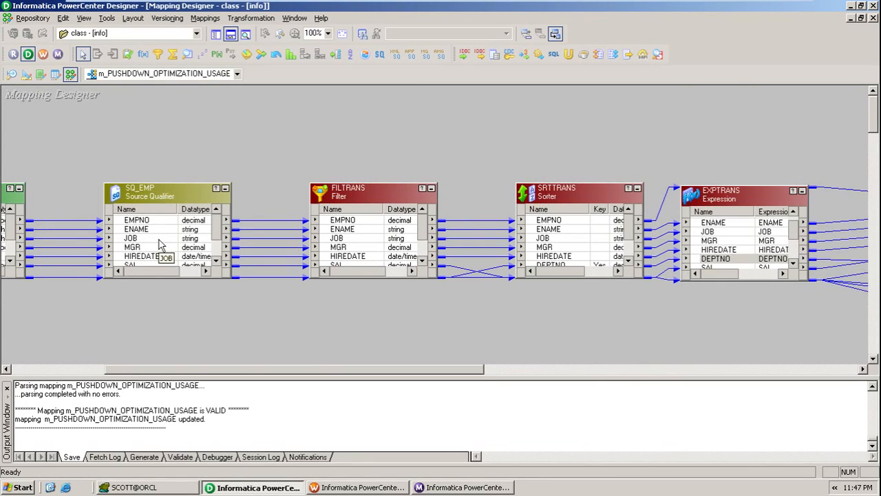
double_click(390, 204)
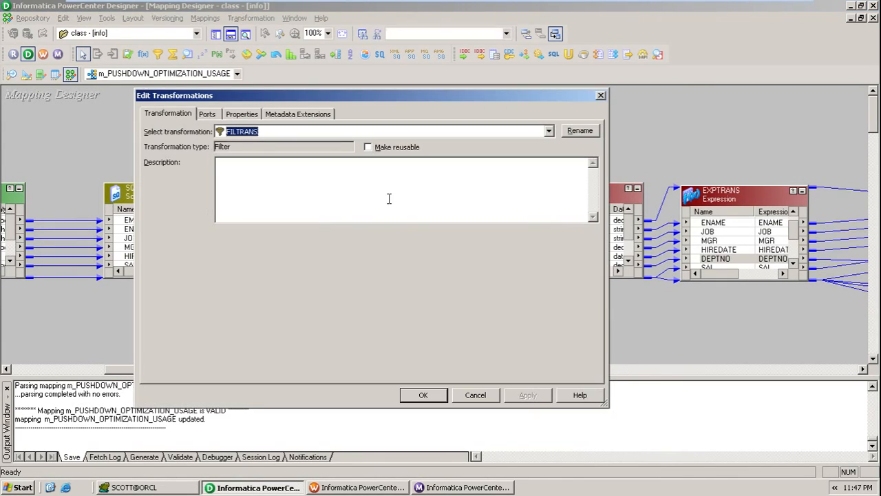
click(240, 116)
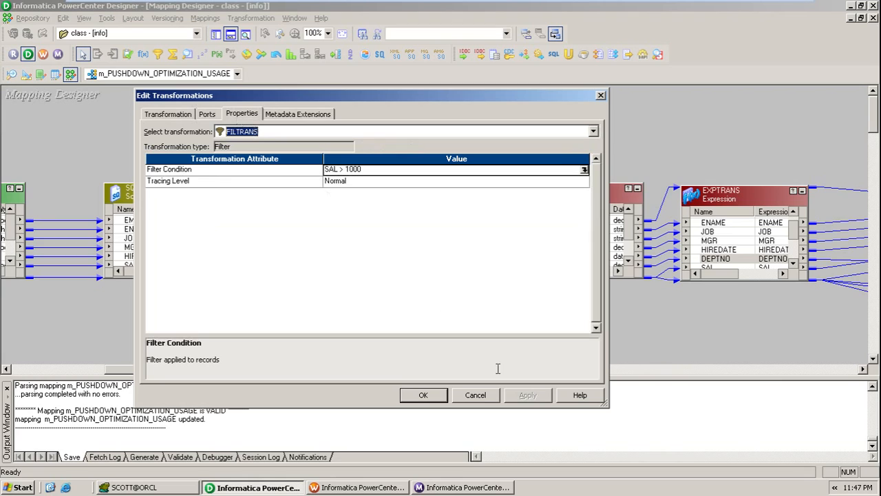
click(488, 394)
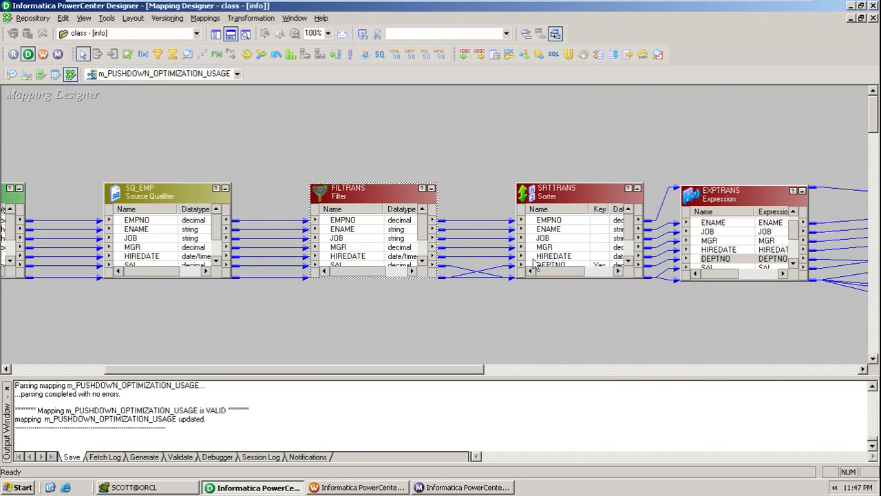
- Review the DEPTNO and SAL sort keys and their directions in the SRTTRANS sorter's ports, leaving them as they are
double_click(572, 192)
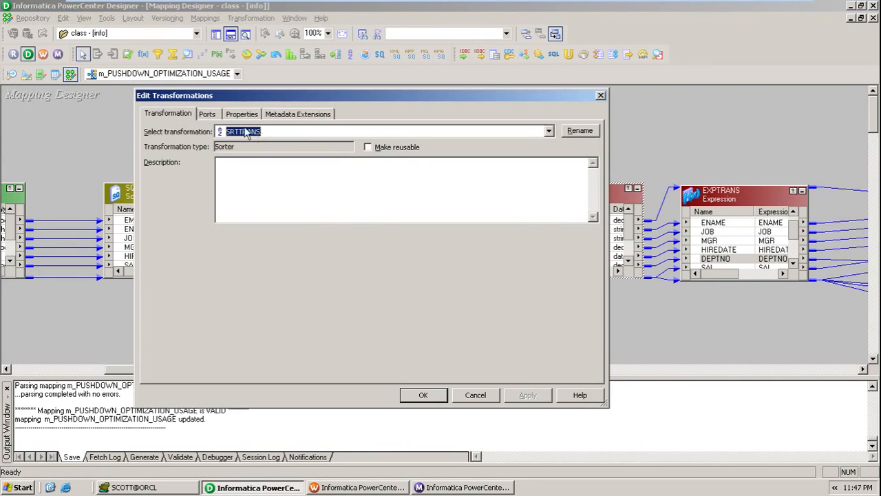
click(210, 115)
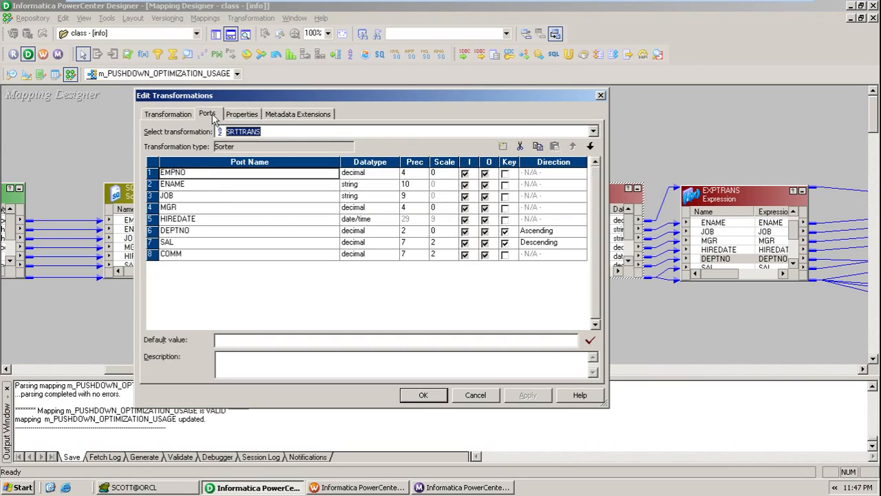
click(225, 232)
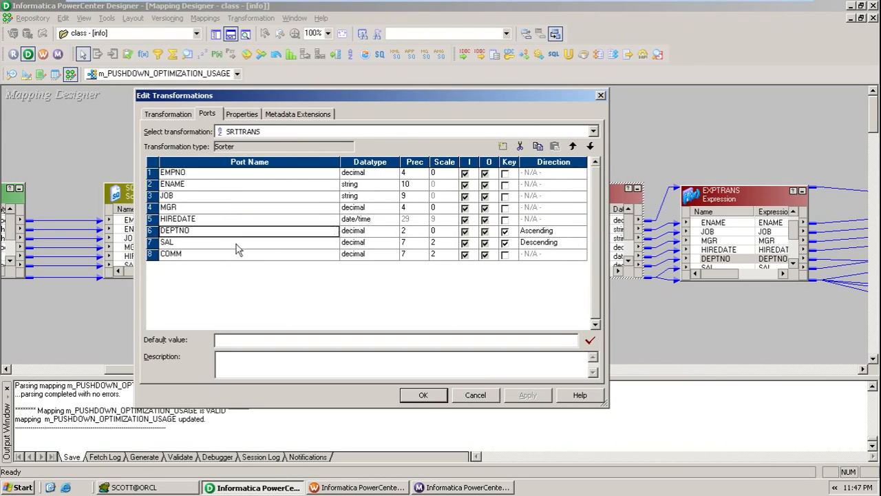
click(217, 247)
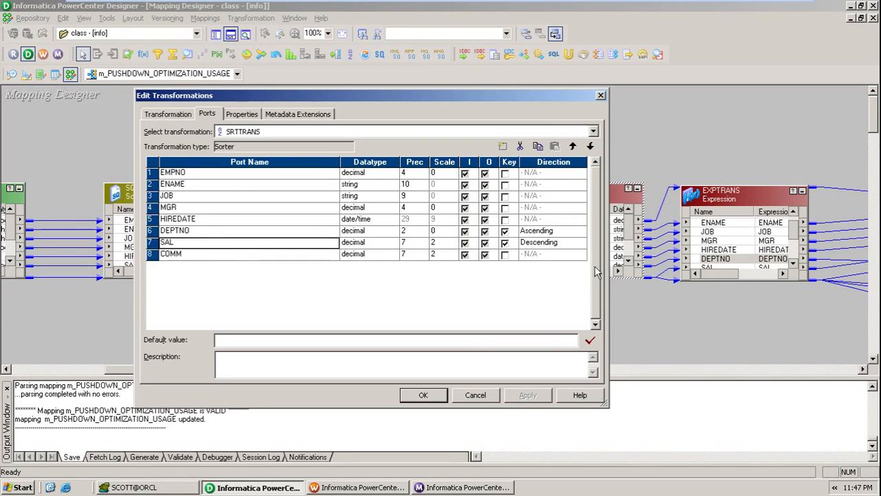
click(475, 396)
- Review the CREATED_BY, CREATED_DATE and TOTAL_SAL port expressions in the EXPTRANS expression transformation, without changing anything
double_click(741, 196)
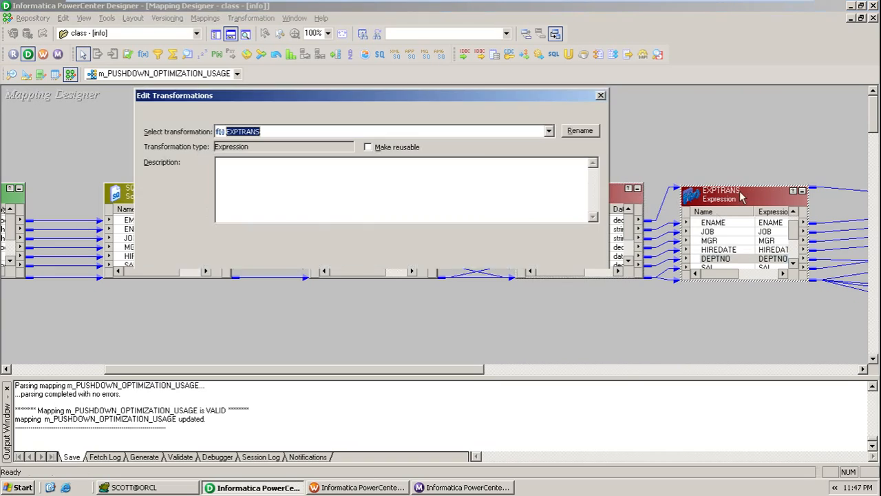
click(208, 115)
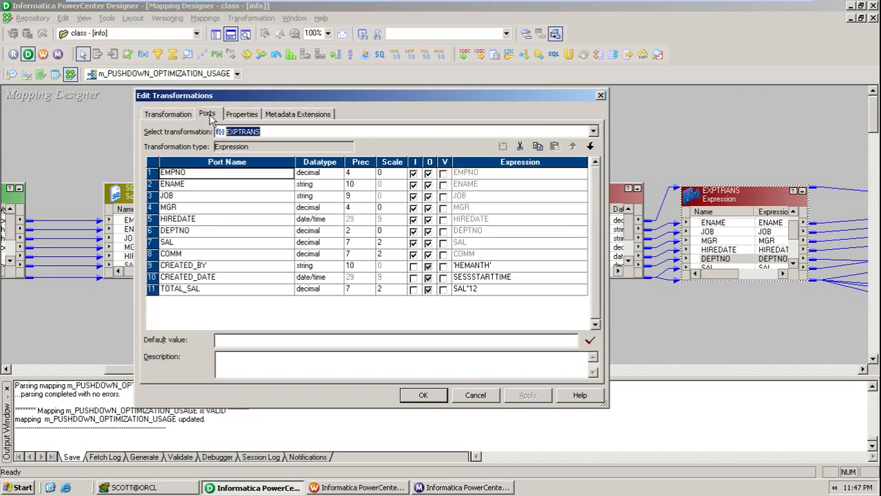
click(221, 267)
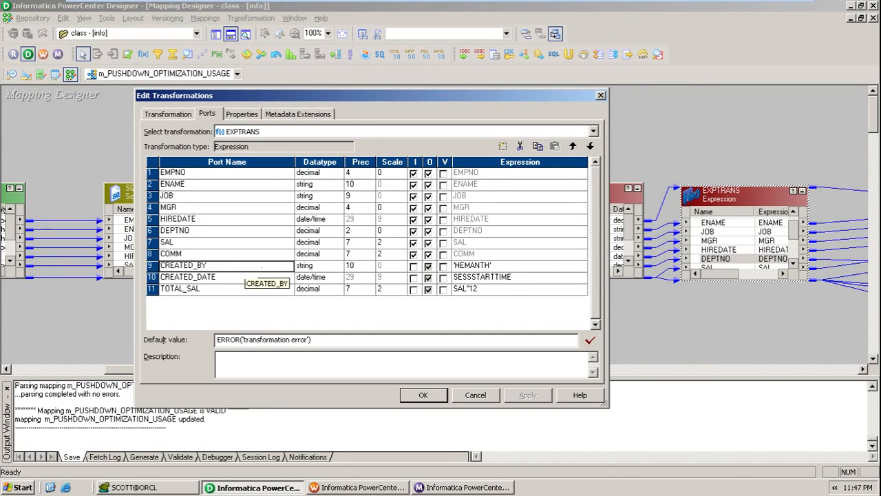
click(493, 289)
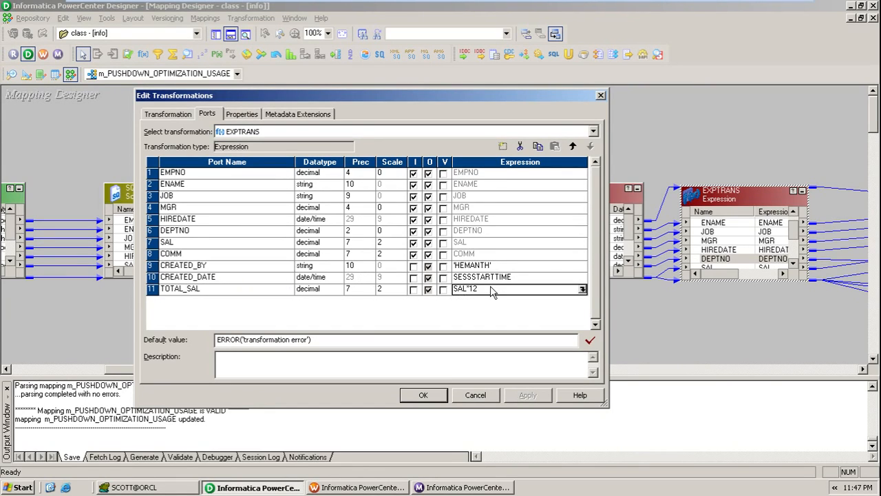
click(475, 395)
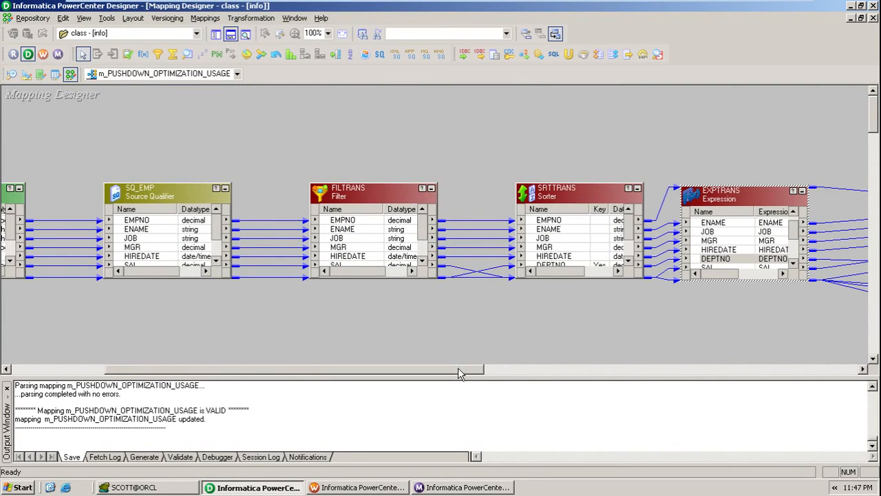
- Check the DNAME and LOC columns in the EMP_DEPT_PDO target definition for incoming links
drag(460, 368, 565, 386)
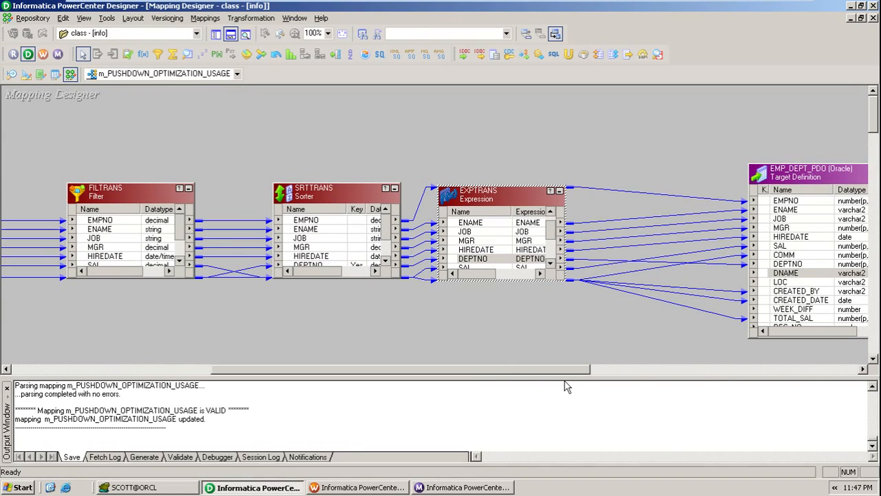
click(779, 274)
click(781, 282)
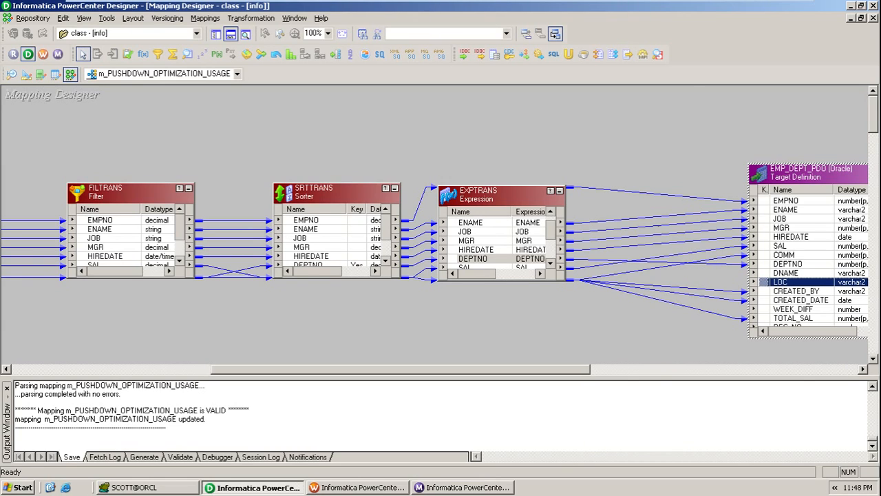
- Add a Lookup transformation above the expression-to-target links, based on the DEPT source table from oracle10g
click(187, 54)
click(557, 109)
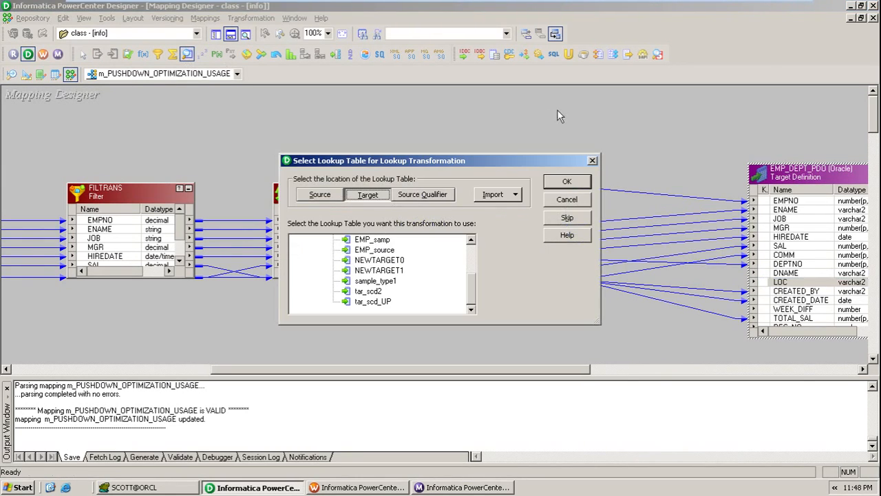
click(311, 198)
click(369, 282)
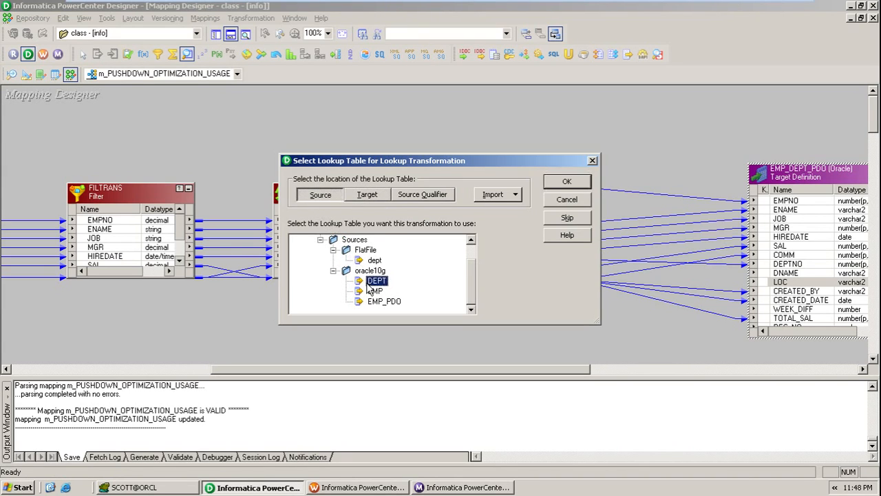
click(573, 184)
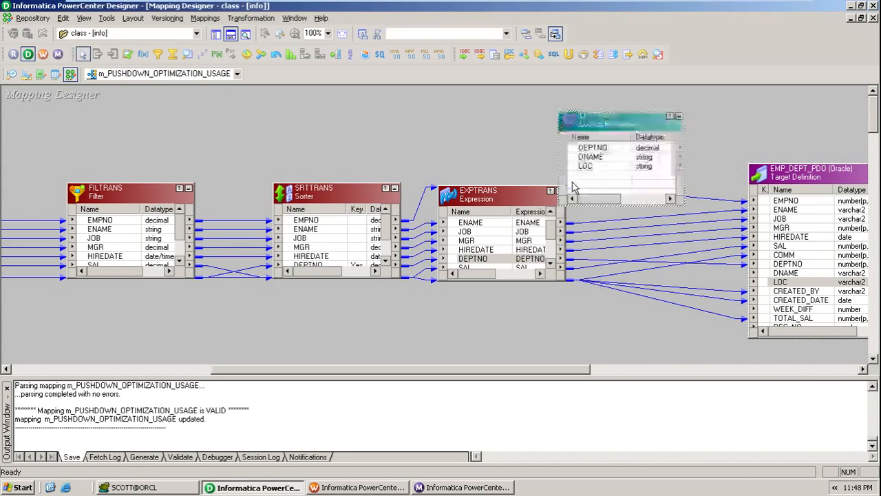
- Link DEPTNO from EXPTRANS into the LKPTRANS lookup and add the lookup condition DEPTNO = DEPTNO1
click(493, 258)
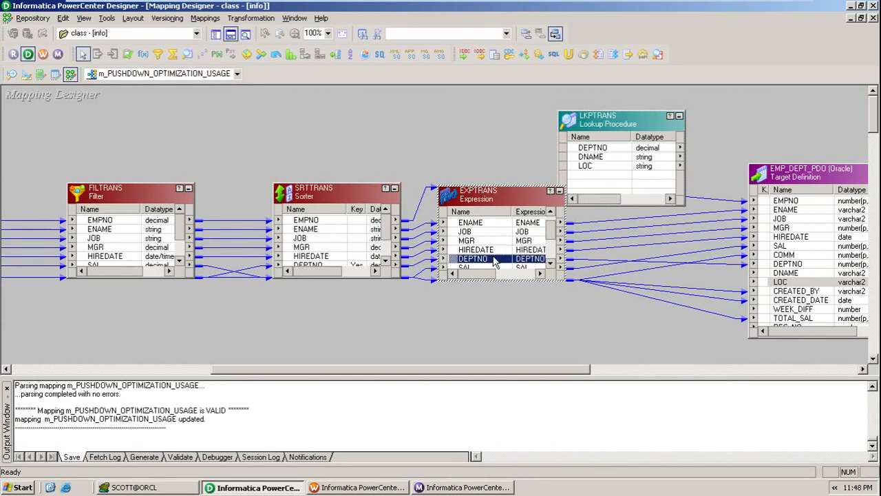
drag(455, 261, 594, 185)
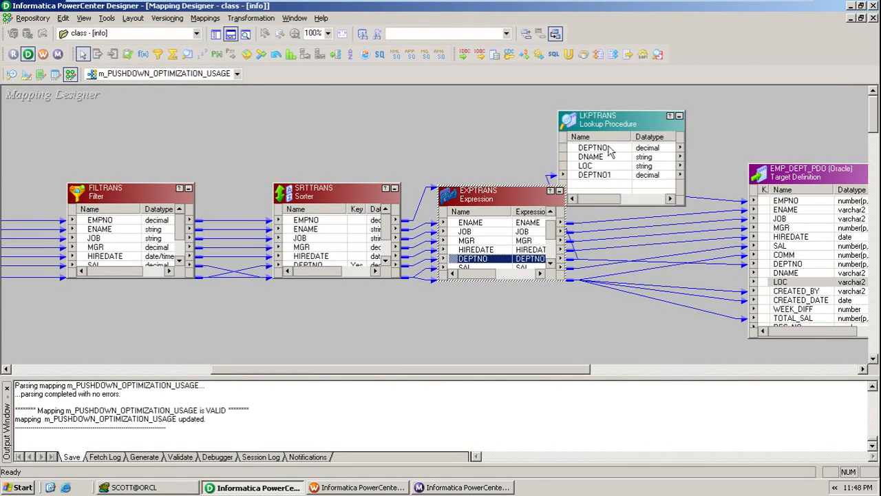
double_click(609, 152)
click(293, 115)
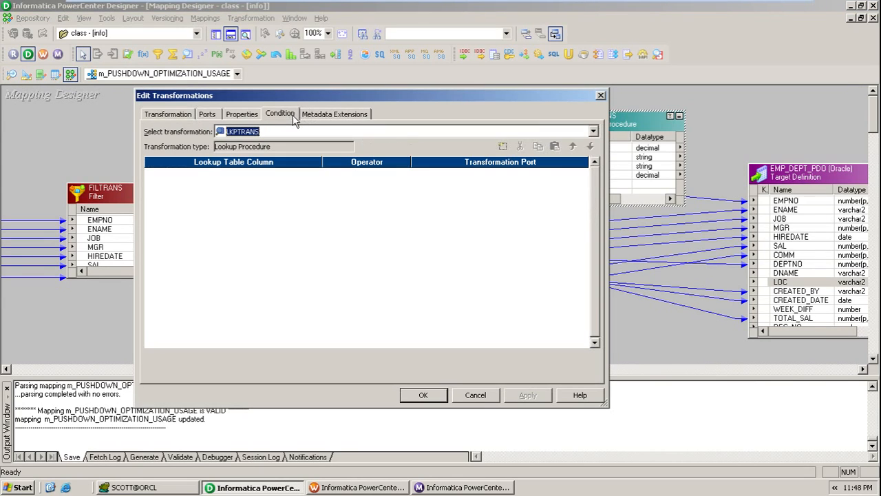
click(503, 147)
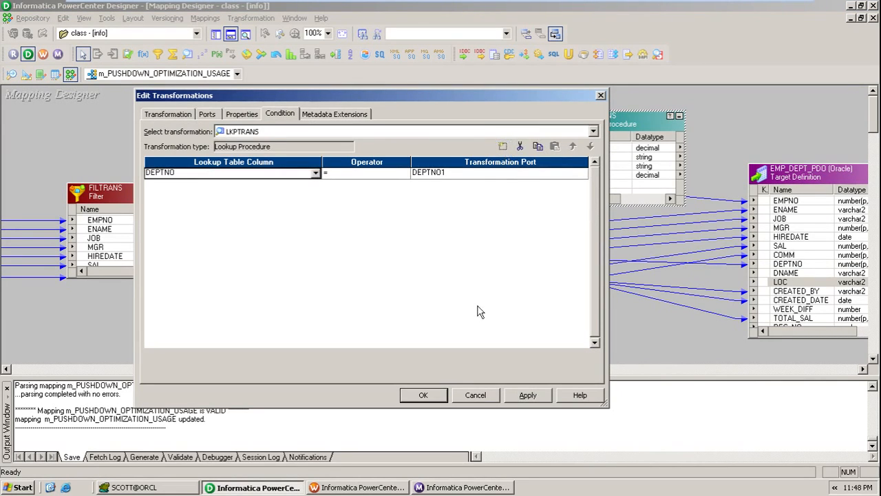
click(438, 394)
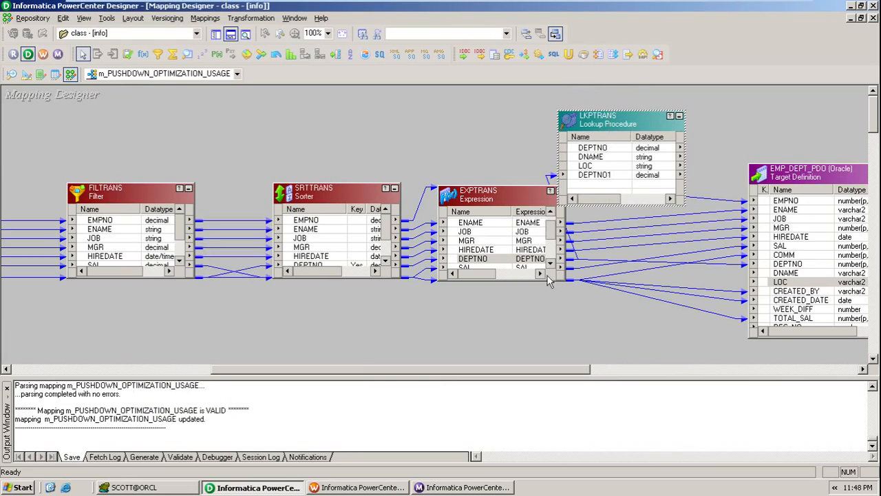
- Link the lookup's DNAME and LOC ports together to the DNAME and LOC columns of the EMP_DEPT_PDO target
click(594, 158)
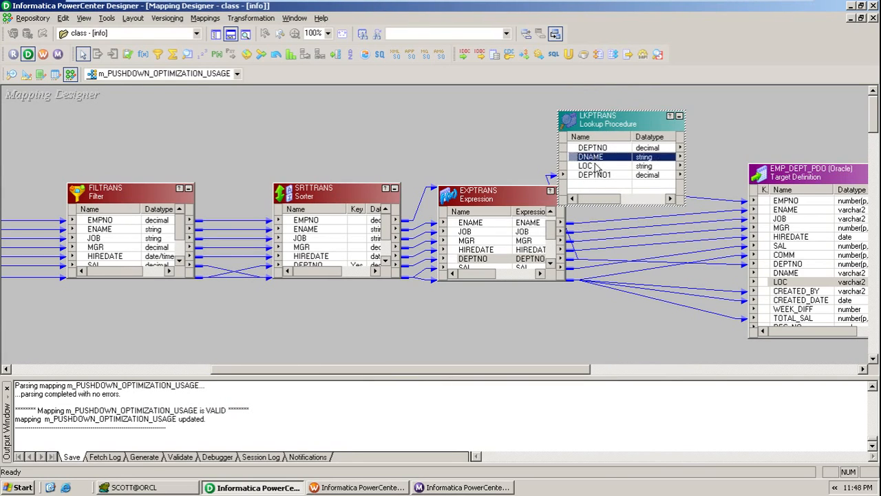
shift+click(597, 167)
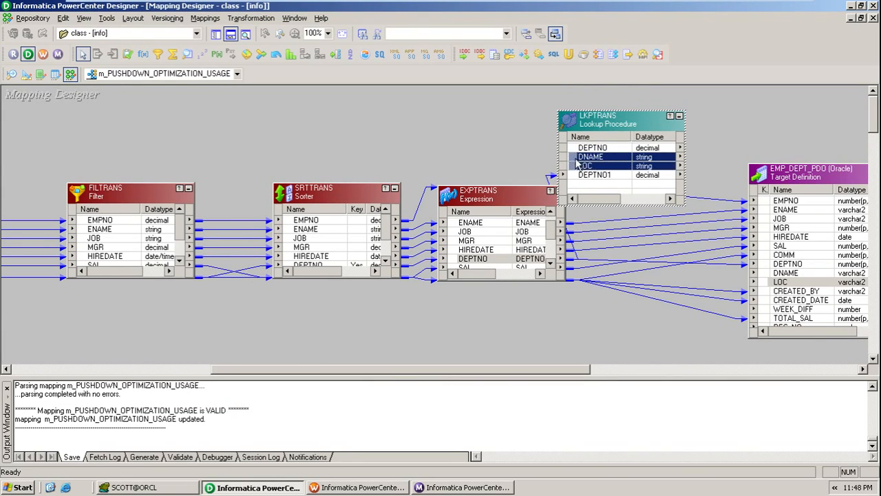
drag(577, 160, 790, 279)
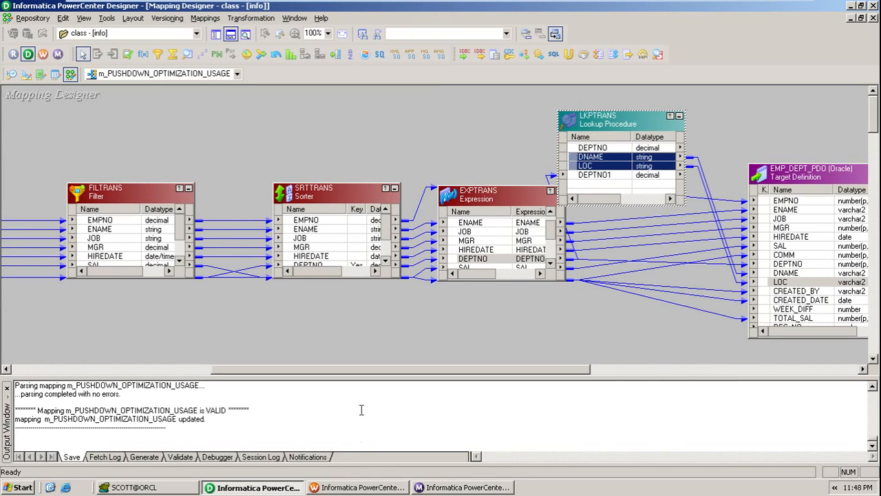
- Switch to Workflow Manager, refresh the mapping of the s_m_PUSHDOWN_OPTIMIZATION_USAGE session, and save the workflow
click(363, 484)
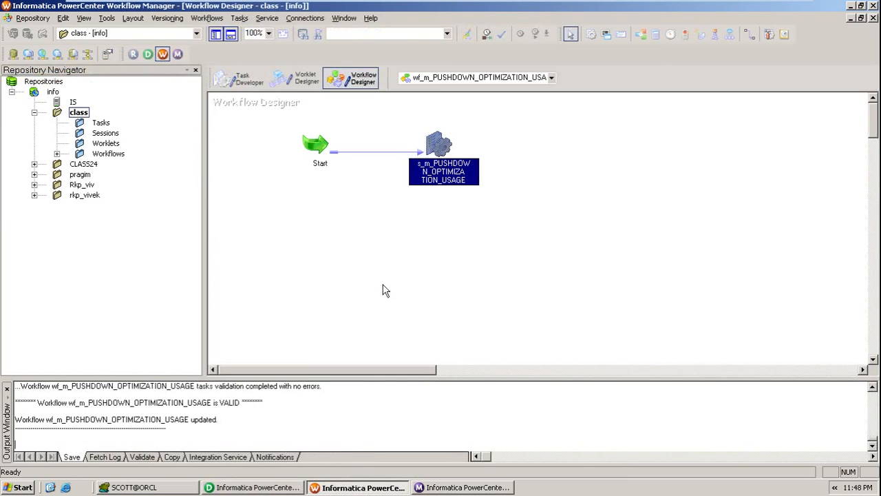
right_click(436, 148)
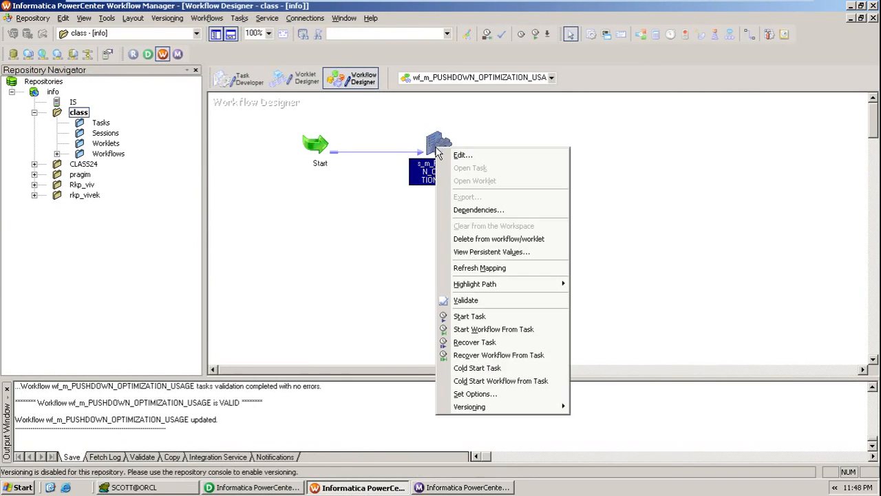
click(475, 268)
key(ctrl+s)
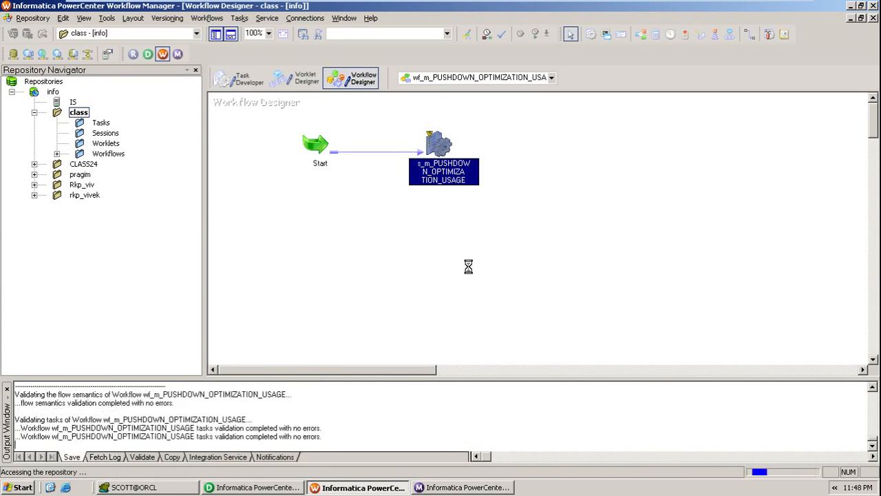
- In the session's mapping settings, set the LKPTRANS relational connection to the Oracle connection object instead of a connection variable
double_click(437, 148)
click(246, 56)
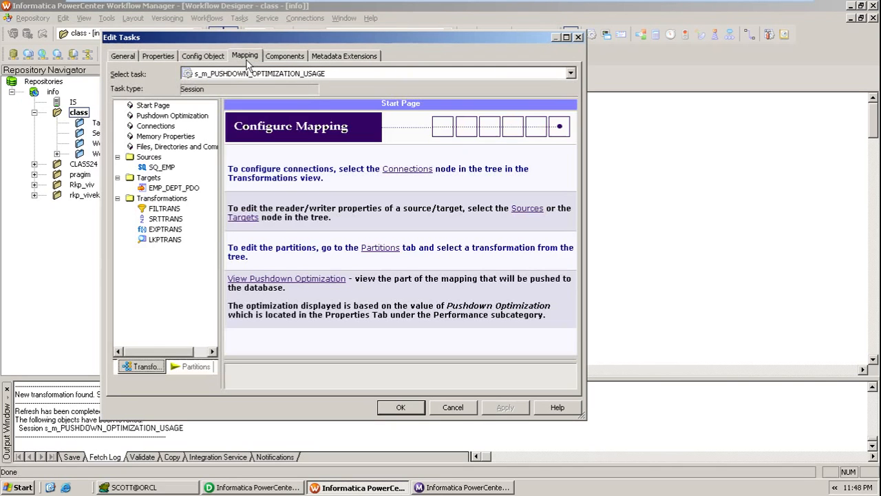
click(166, 239)
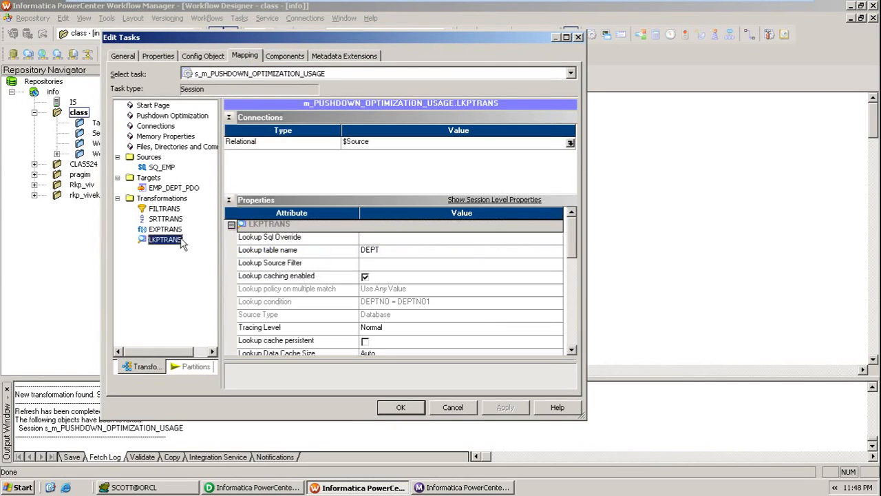
click(570, 143)
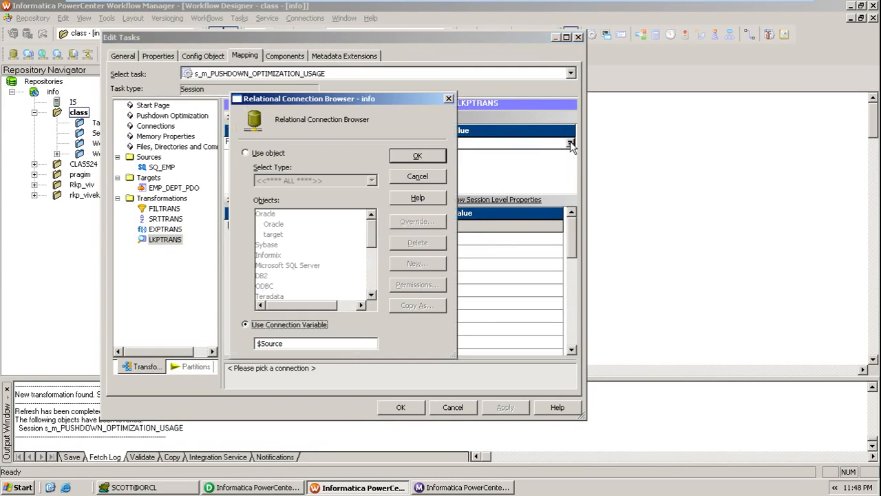
click(267, 154)
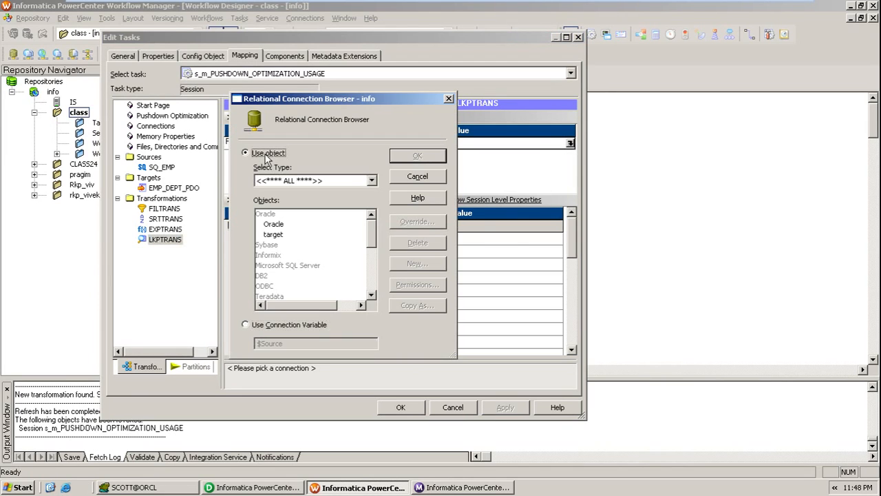
click(278, 226)
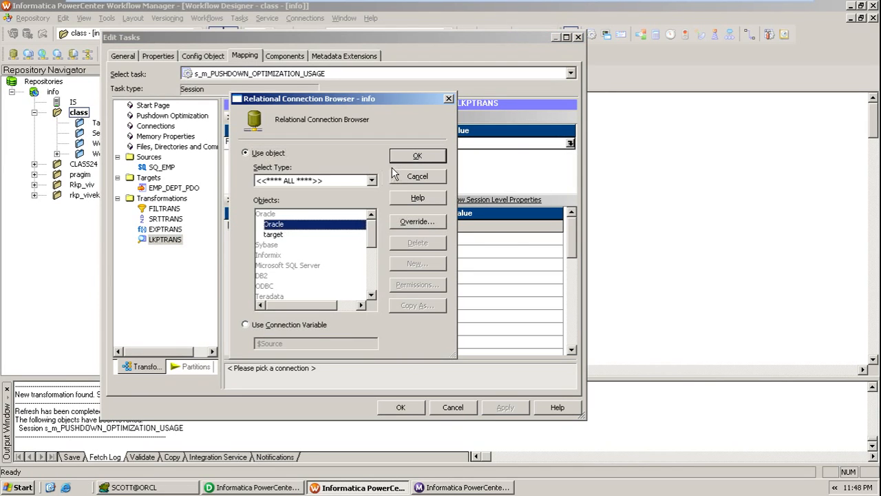
click(419, 157)
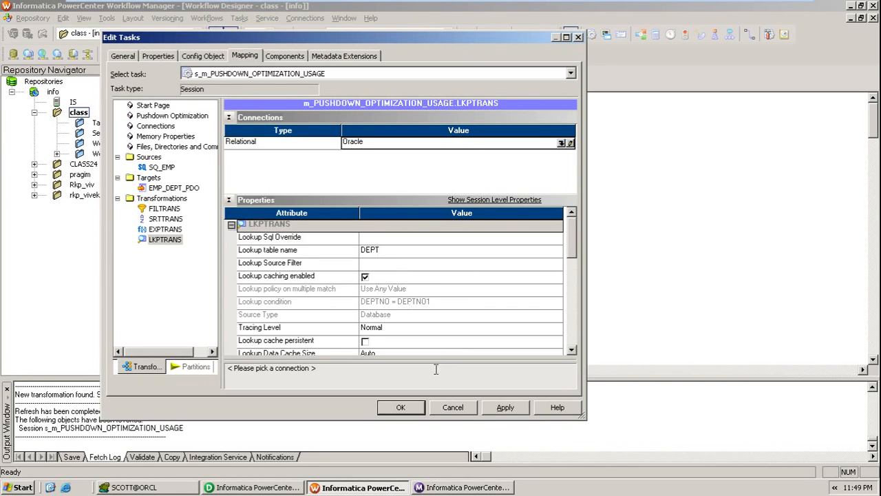
- View the session's pushdown optimization with the Full option, and apply the session changes and save the workflow
click(185, 117)
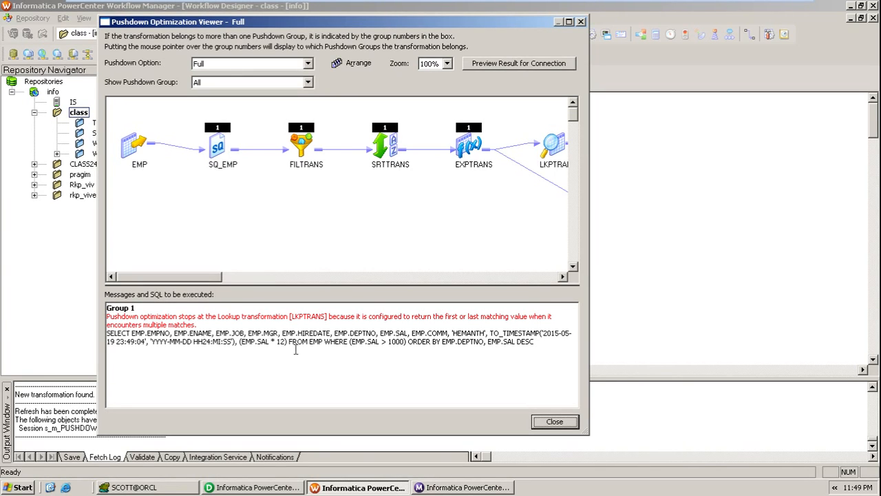
click(546, 422)
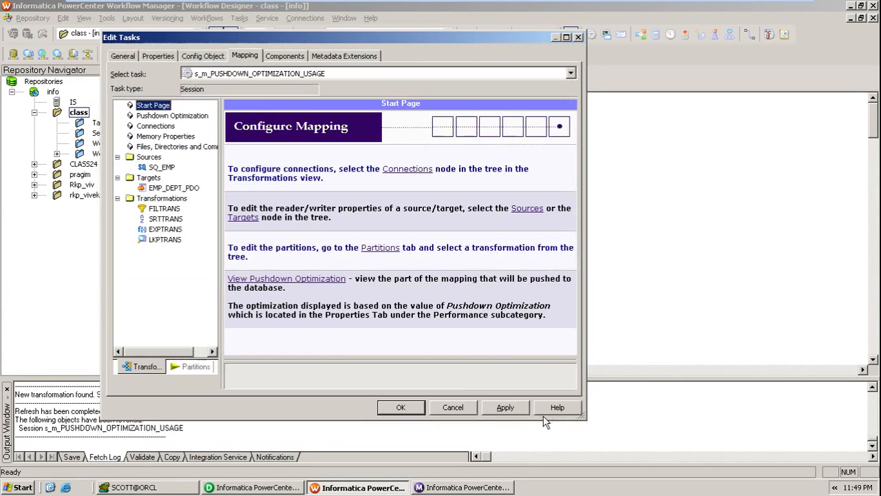
click(507, 408)
click(402, 409)
click(479, 320)
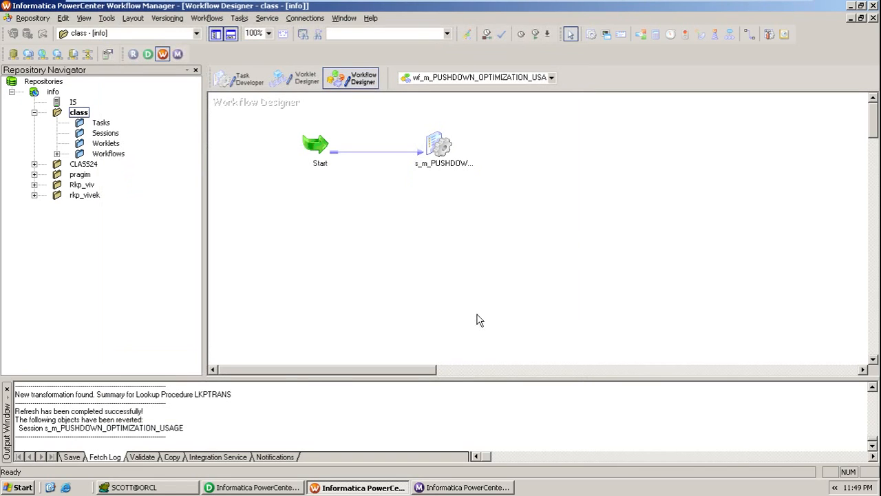
key(ctrl+s)
- Switch to PowerCenter Designer and set the LKPTRANS lookup policy on multiple match to Report Error
click(257, 487)
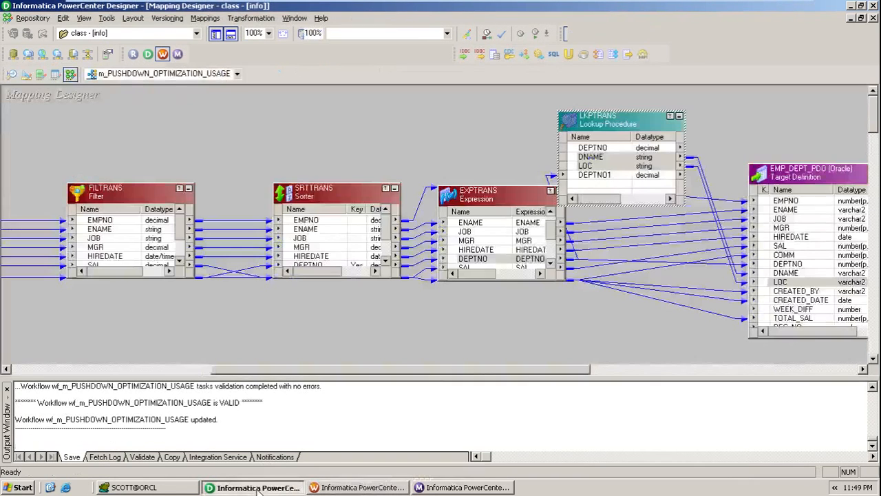
double_click(599, 161)
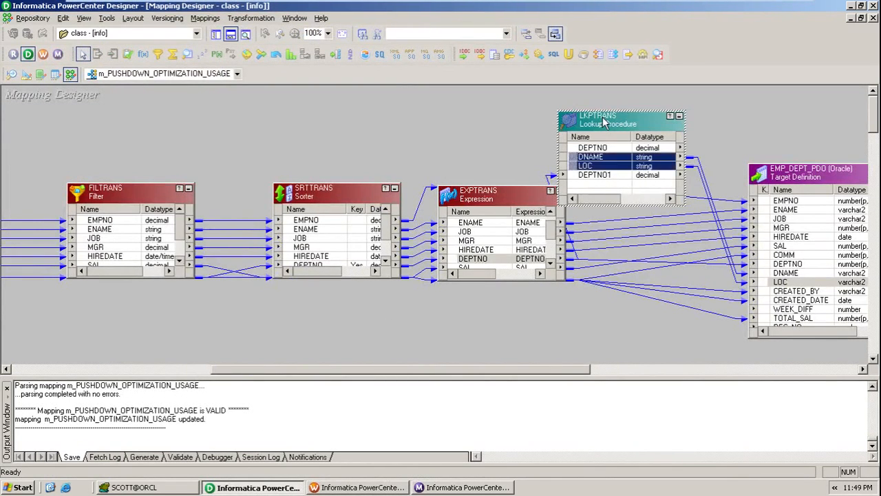
click(243, 115)
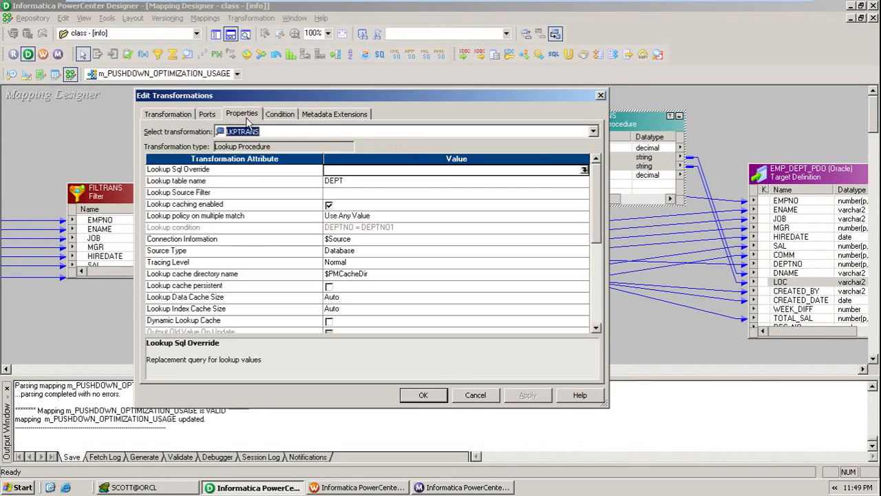
click(246, 219)
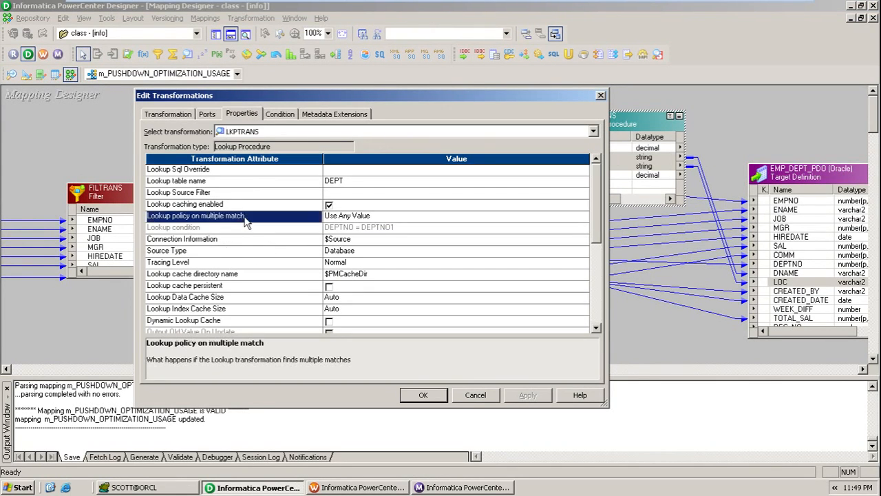
click(390, 219)
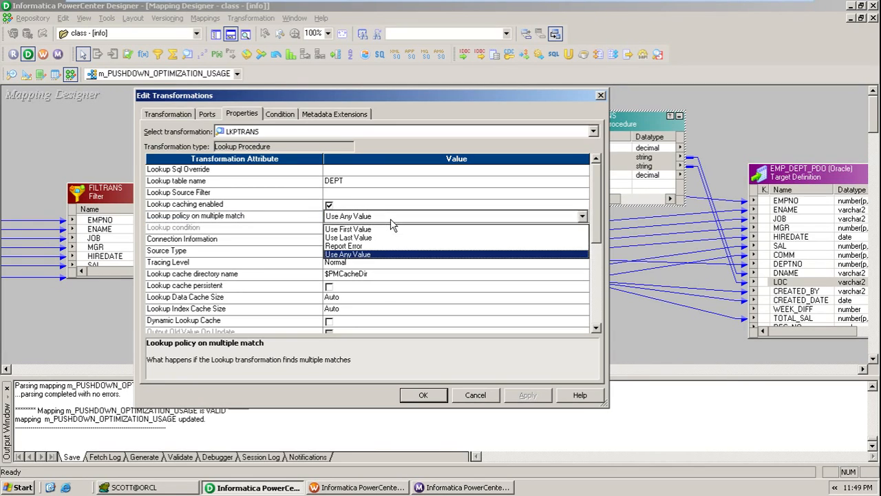
click(384, 246)
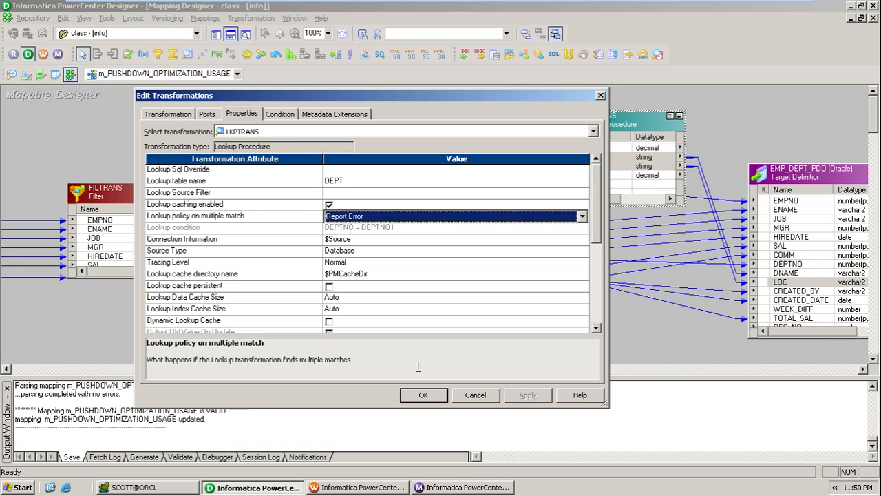
click(437, 398)
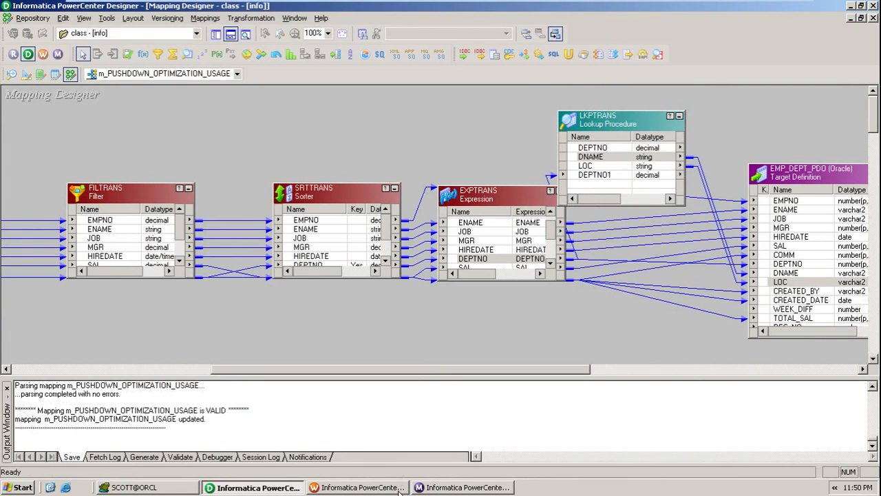
- Switch to Workflow Manager and refresh the mapping of the s_m_PUSHDOWN_OPTIMIZATION_USAGE session
click(358, 487)
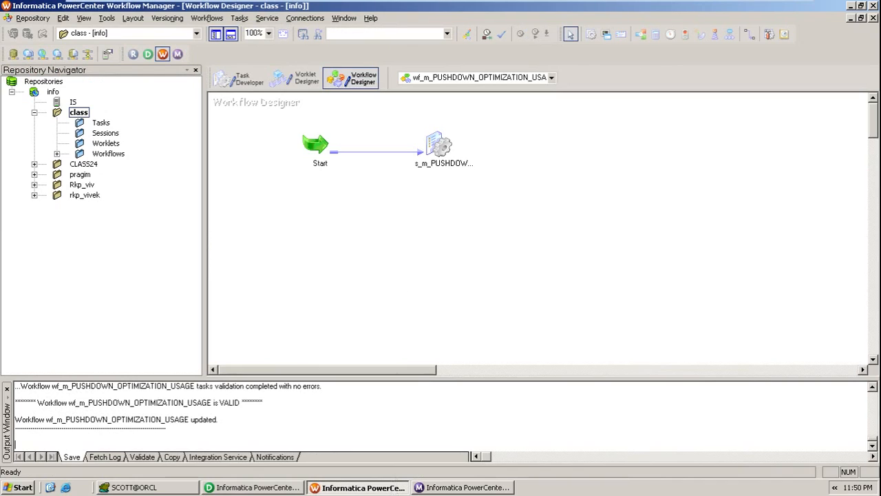
click(440, 148)
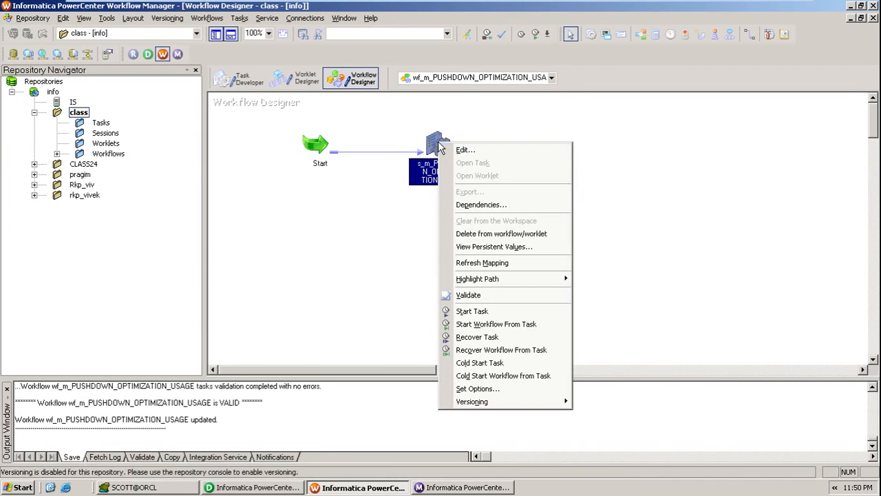
click(483, 262)
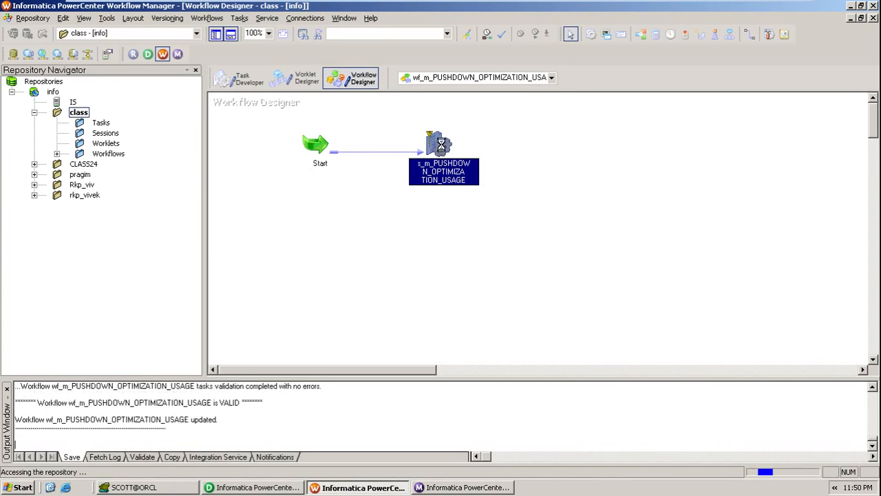
- Open the session's mapping settings and examine the pushdown groups and generated SQL in the Pushdown Optimization Viewer
double_click(441, 145)
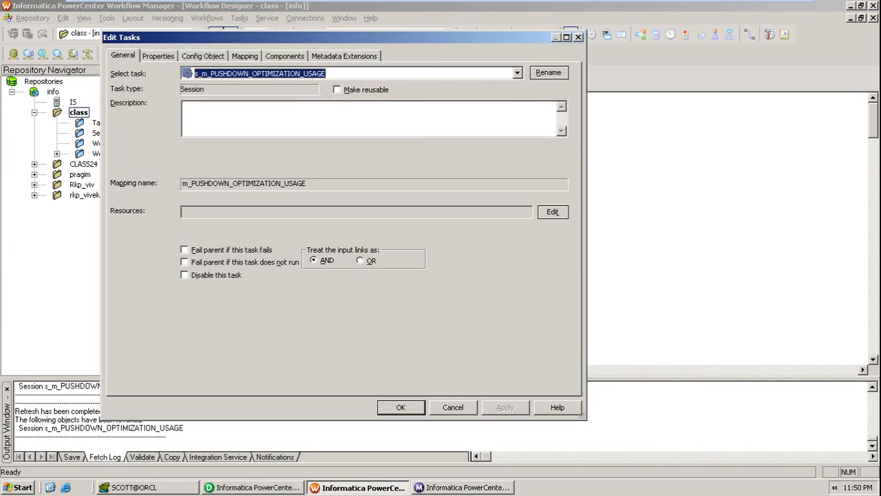
click(245, 56)
click(191, 116)
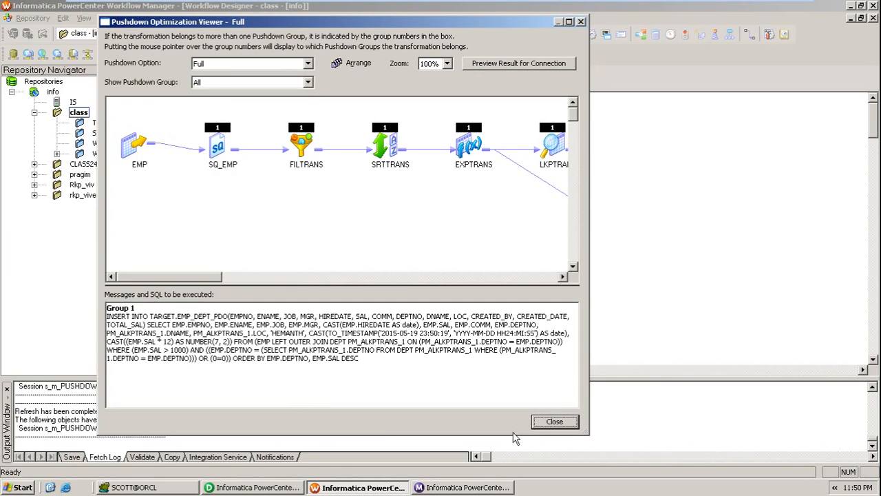
click(549, 421)
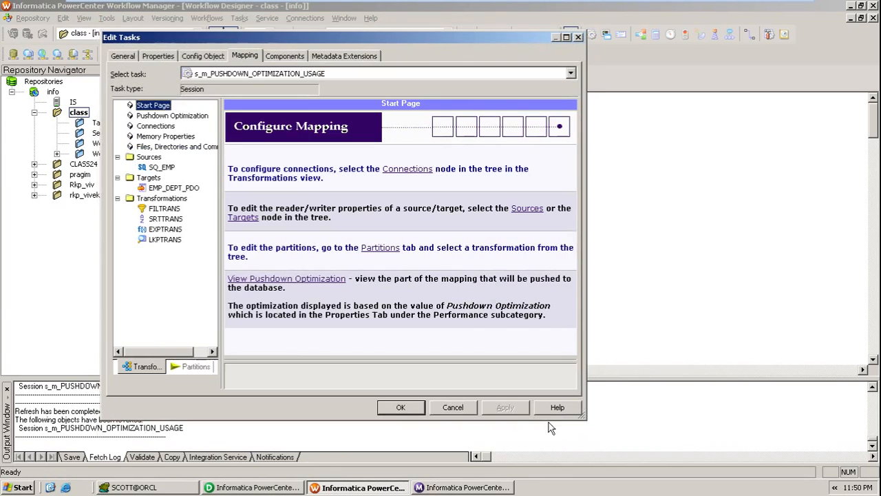
click(401, 408)
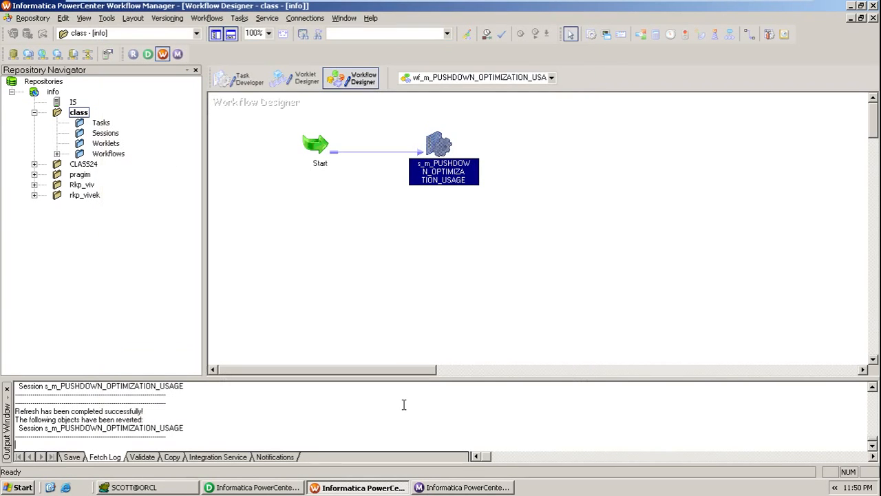
- Switch to PowerCenter Designer, enlarge EXPTRANS upward to expose its ports, and move LKPTRANS closer to the EMP_DEPT_PDO target
click(266, 488)
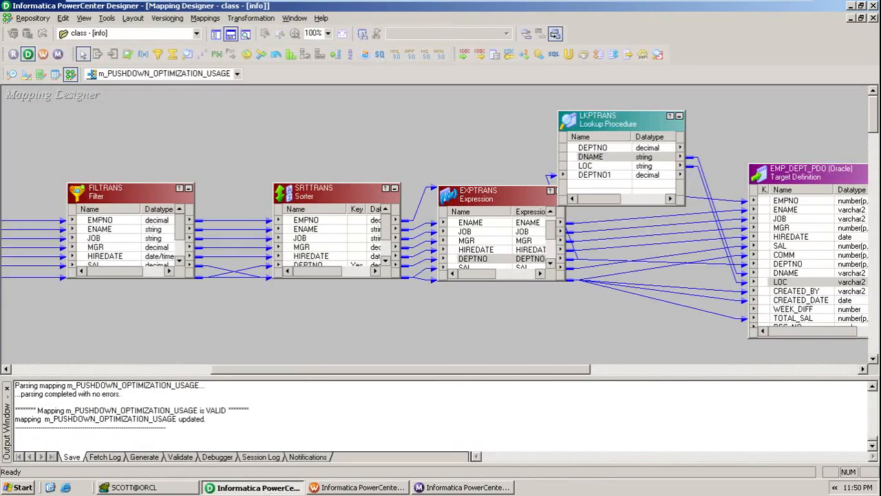
drag(481, 184, 474, 146)
drag(608, 124, 682, 113)
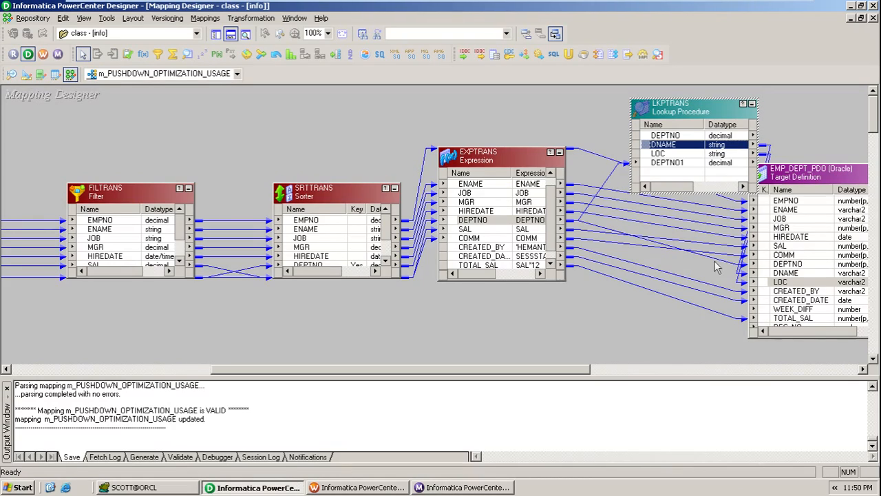
- Add a new port named WEEK_DIFF after TOTAL_SAL in the EXPTRANS expression transformation
click(831, 309)
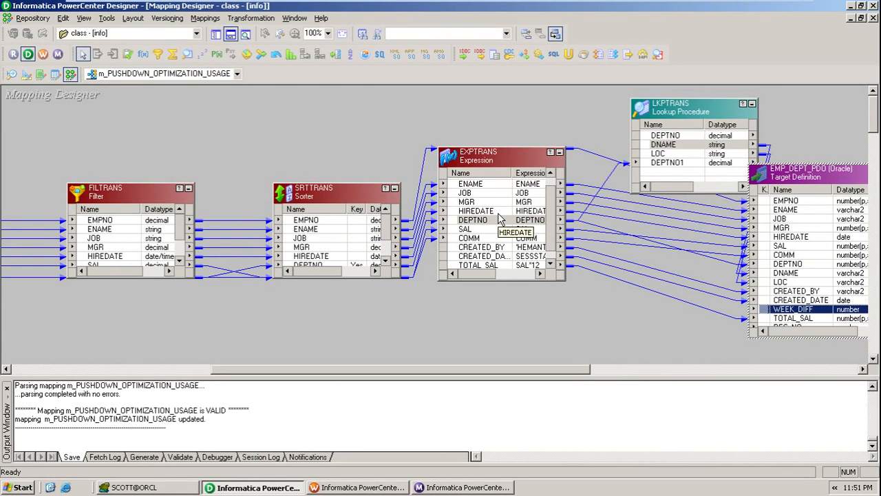
click(486, 267)
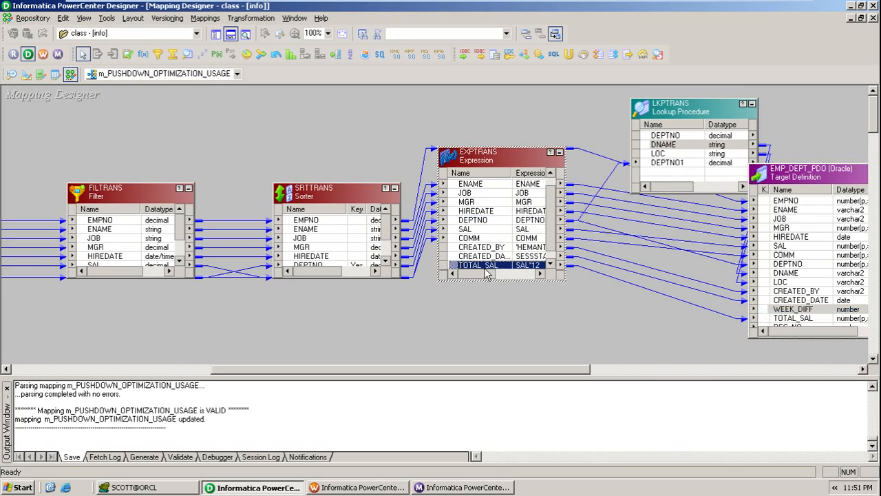
double_click(487, 273)
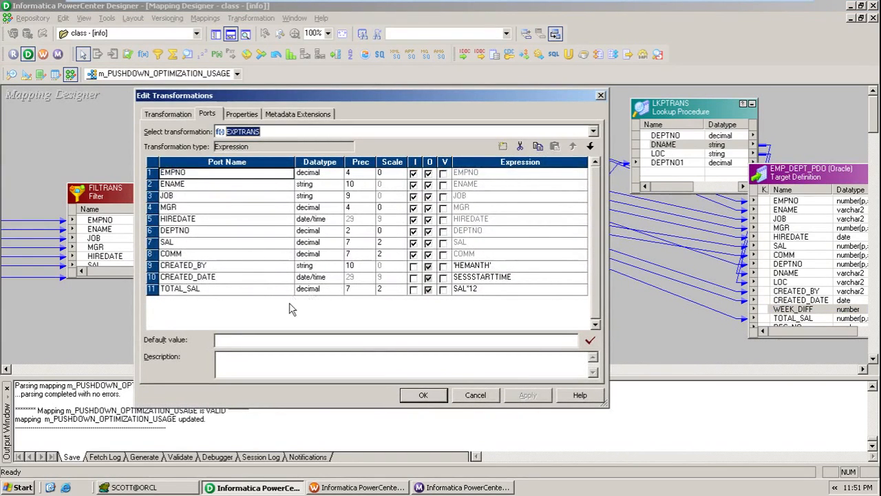
click(272, 289)
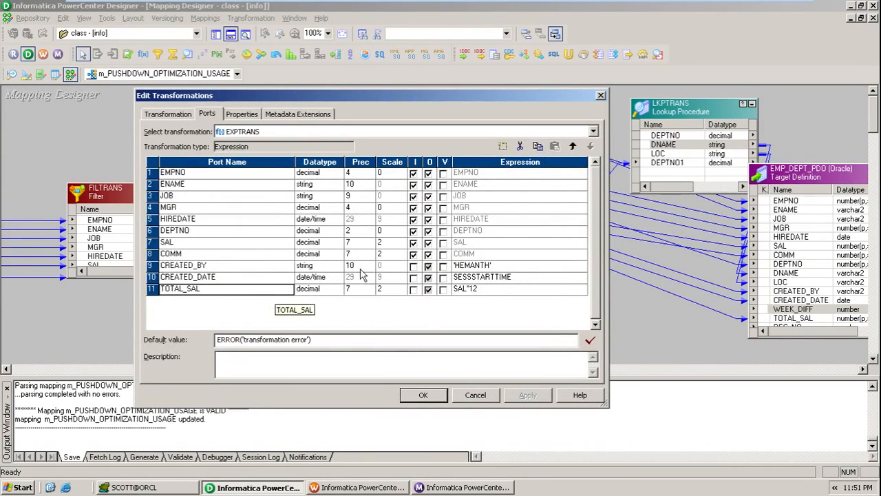
click(503, 146)
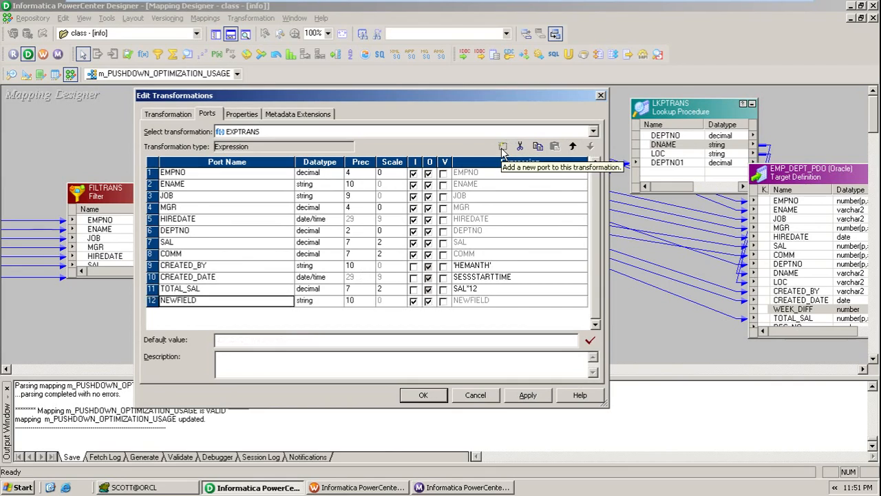
click(236, 301)
text(week_)
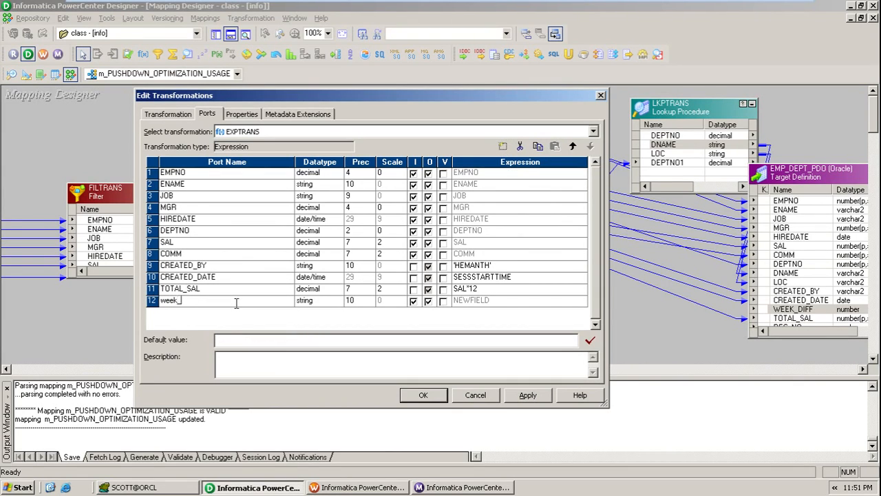
text(diff)
key(BackSpace)
key(BackSpace)
key(BackSpace)
key(BackSpace)
key(BackSpace)
key(BackSpace)
key(BackSpace)
key(BackSpace)
key(BackSpace)
text(WEEK_DIFF)
- Set the WEEK_DIFF port's datatype to integer and make it an output-only port
click(330, 303)
click(331, 302)
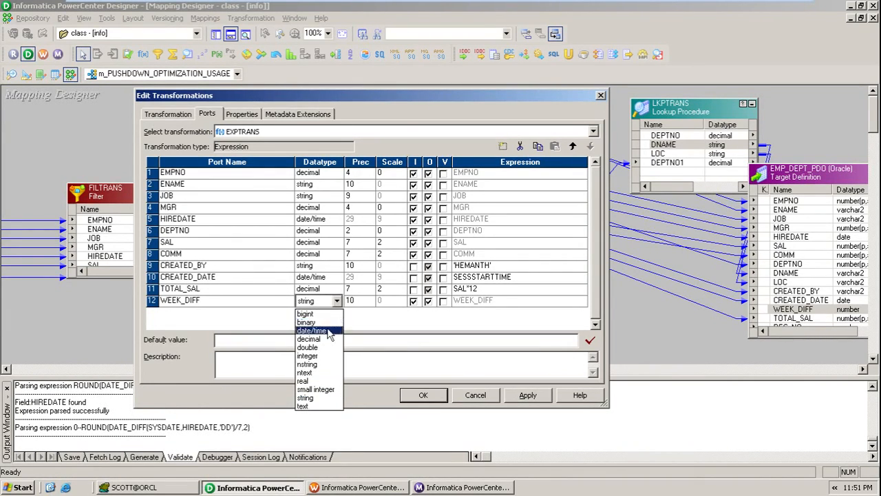
click(313, 356)
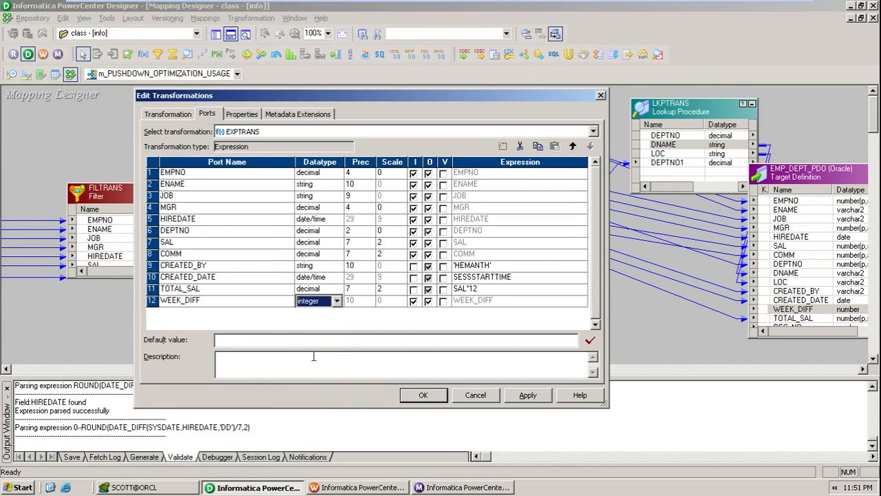
click(414, 300)
- Replace the WEEK_DIFF port's expression with DATE_DIFF(SYSDATE,HIREDATE,'DD') and validate it
click(525, 302)
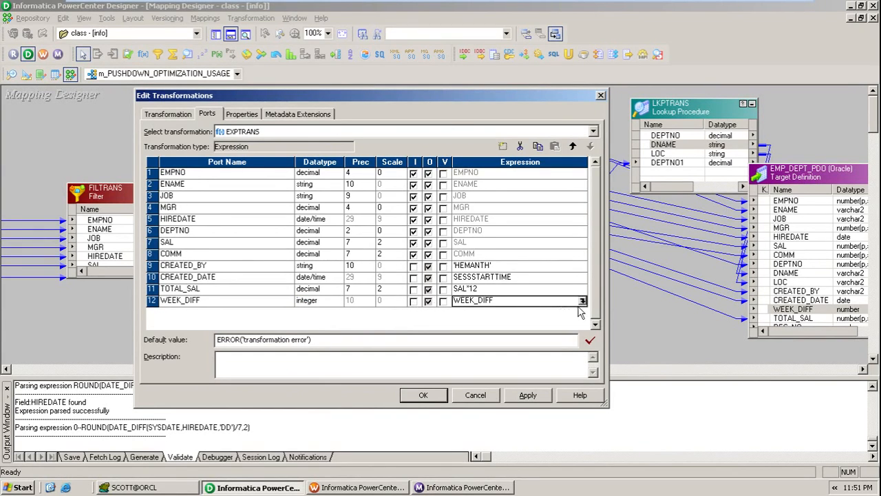
click(582, 301)
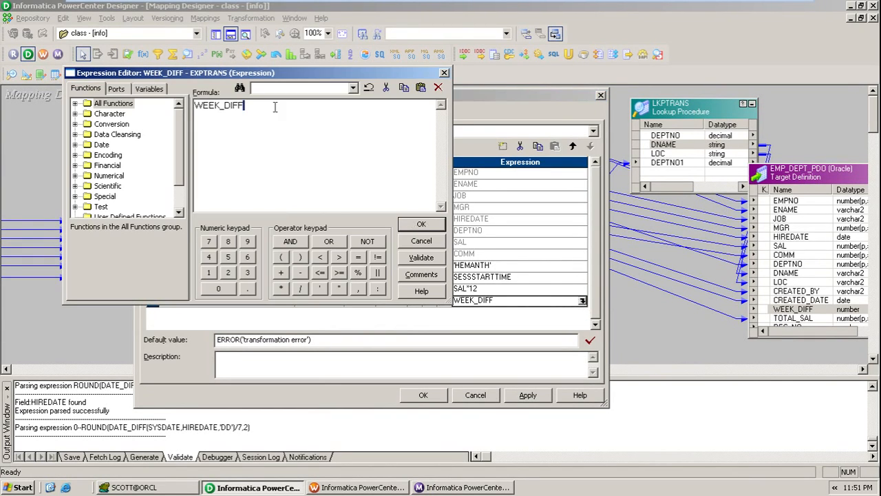
drag(275, 107, 192, 104)
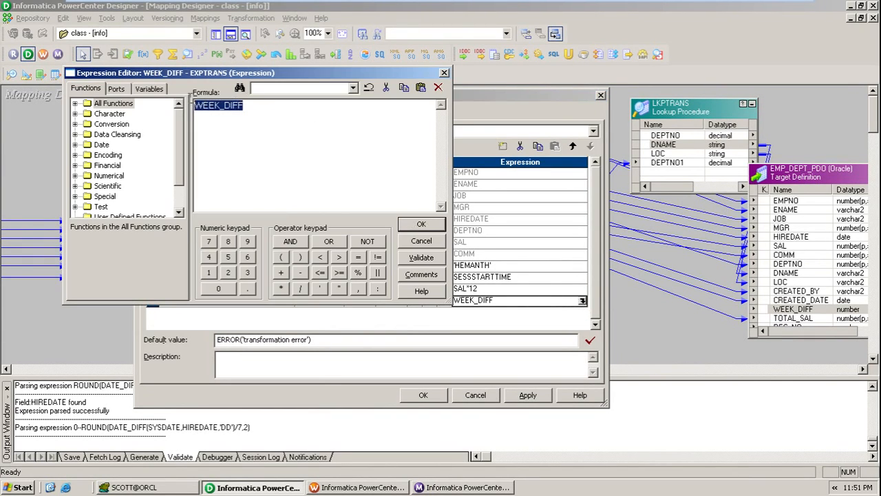
double_click(102, 146)
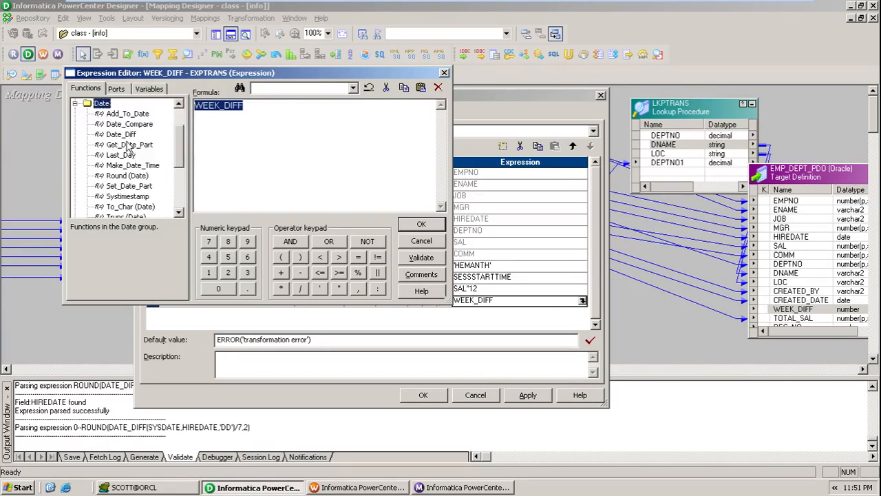
double_click(121, 134)
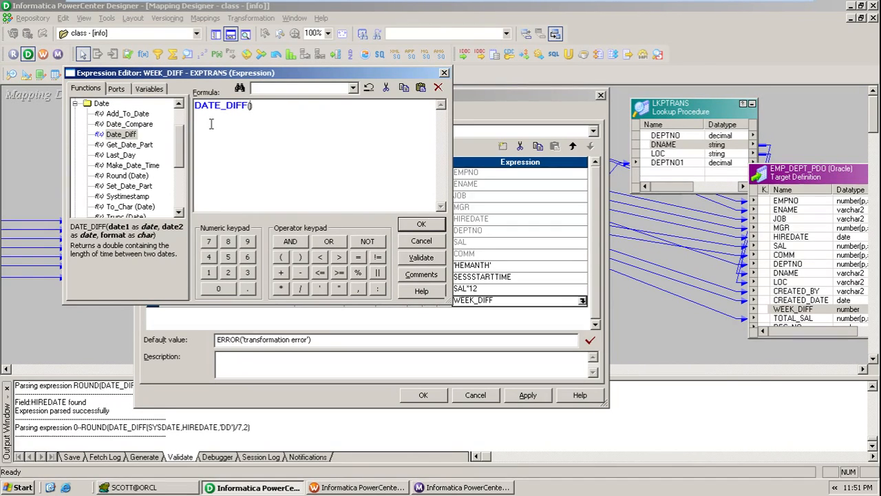
text())
text(SYSD)
text(ATE,)
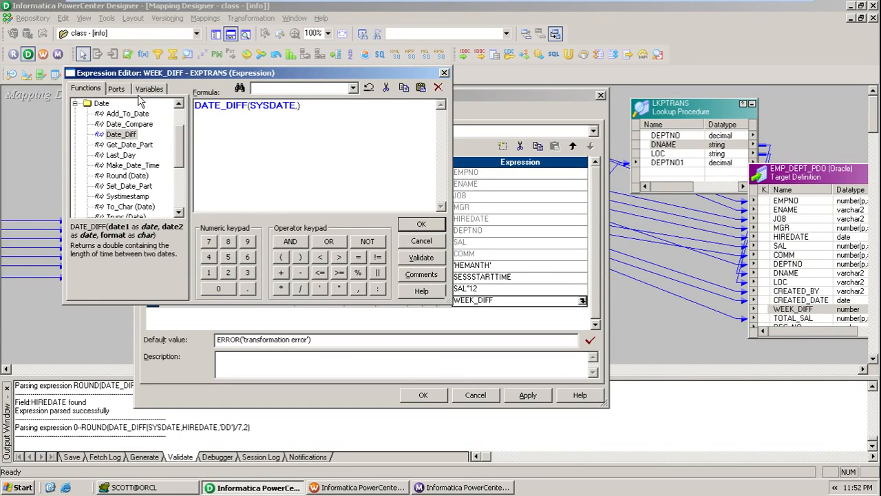
click(116, 89)
double_click(130, 156)
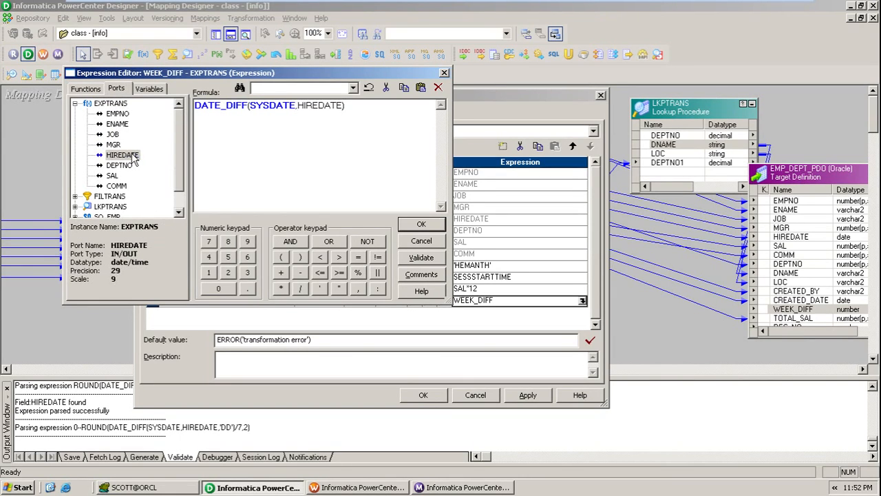
text(,'DD')
click(423, 260)
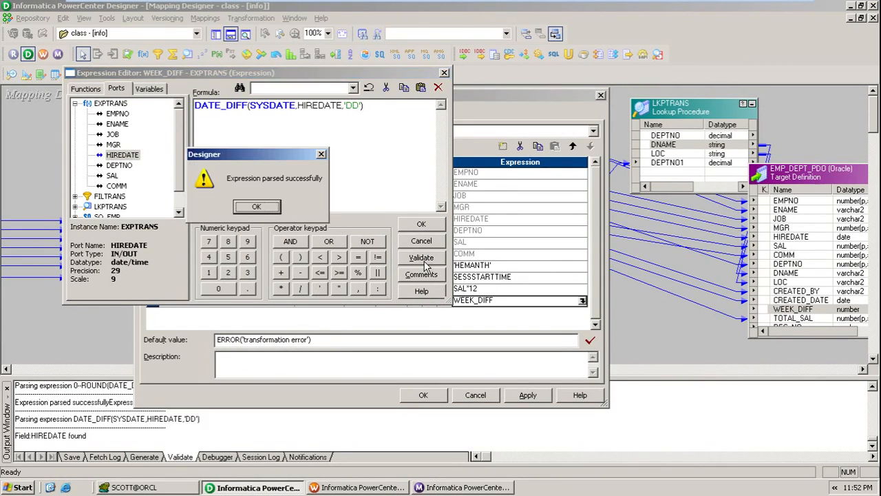
- Change the WEEK_DIFF expression to ROUND(DATE_DIFF(SYSDATE,HIREDATE,'DD')/7,2), validate it, and accept the EXPTRANS changes
click(262, 206)
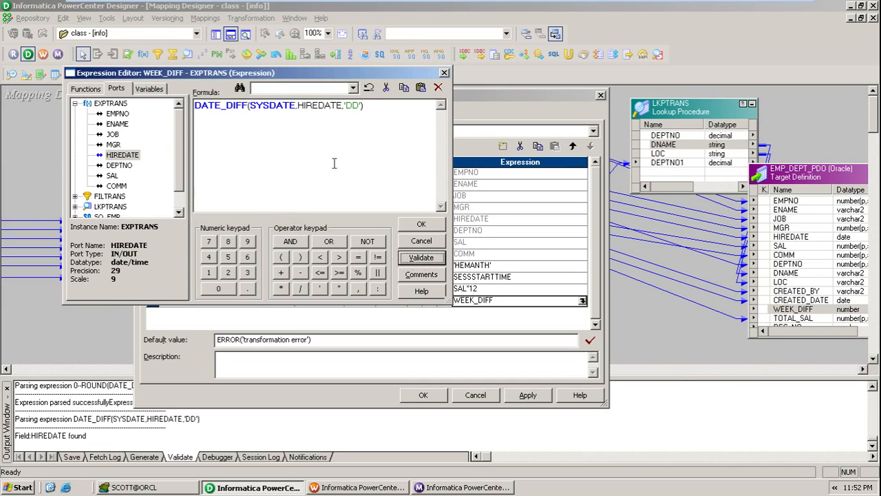
click(372, 106)
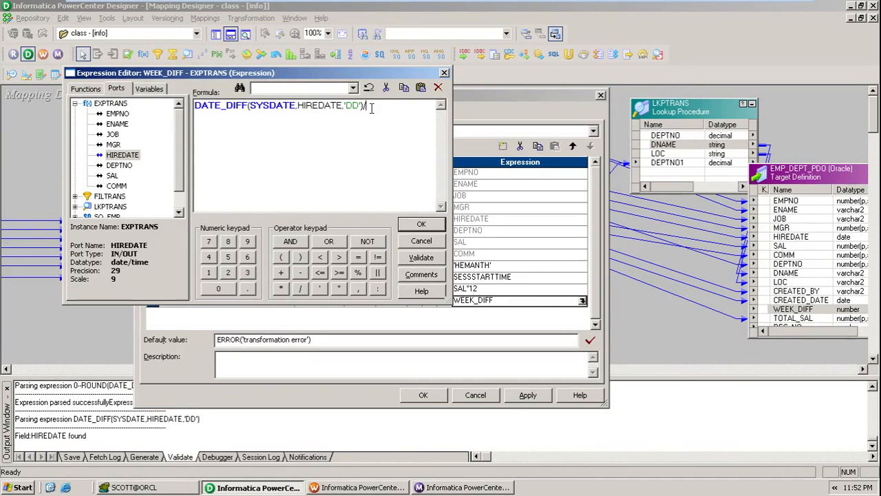
text(/7)
key(Home)
text(ROUND)
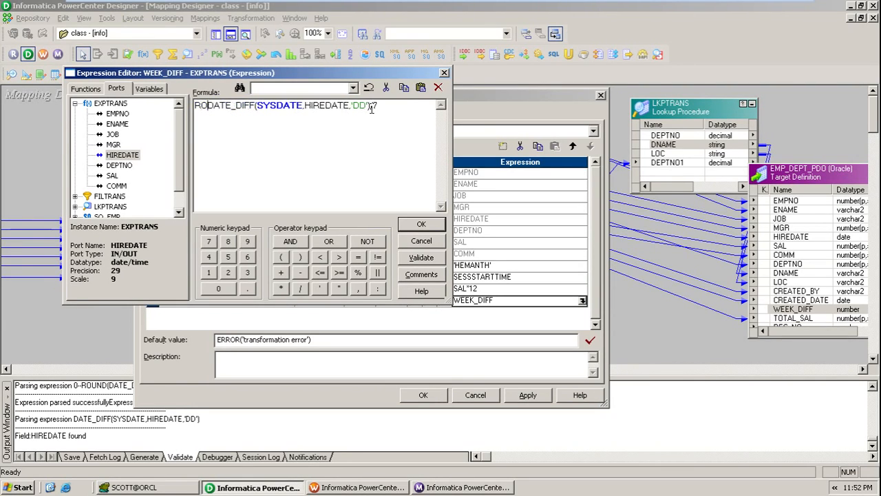
text(()
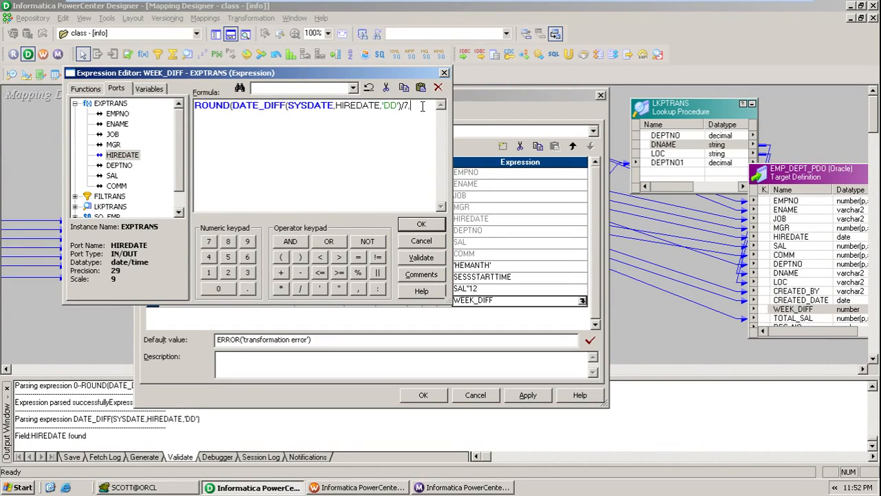
text(2))
click(427, 260)
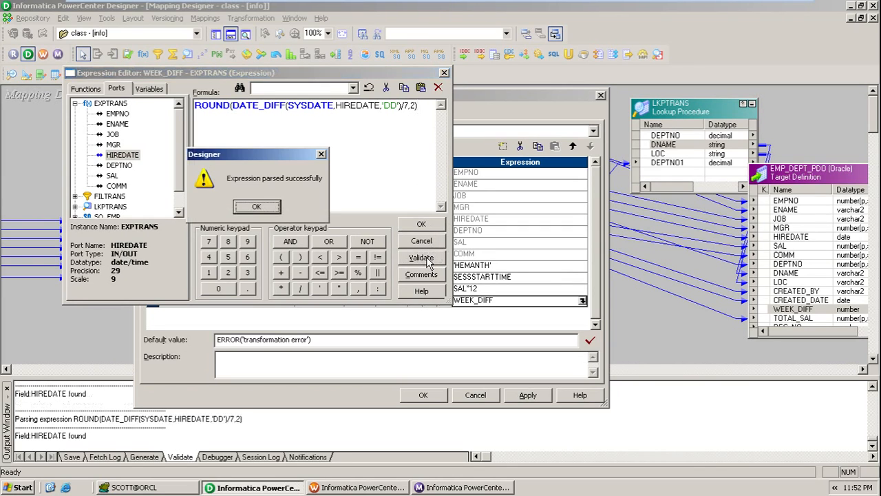
click(256, 209)
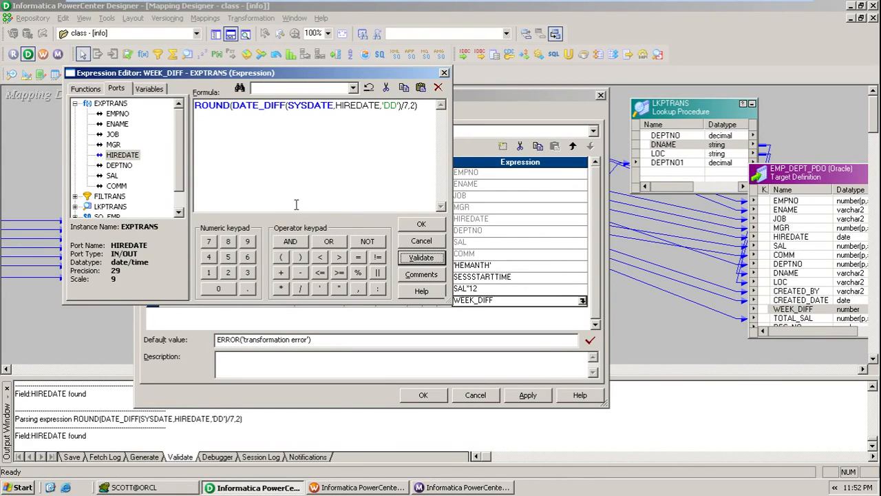
click(420, 223)
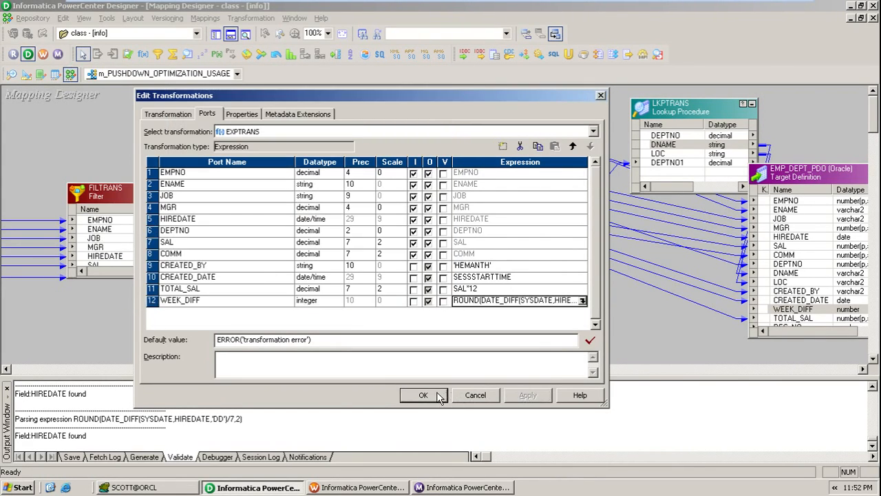
click(439, 397)
- Link the WEEK_DIFF port of EXPTRANS to WEEK_DIFF in the EMP_DEPT_PDO target and save the mapping
click(525, 266)
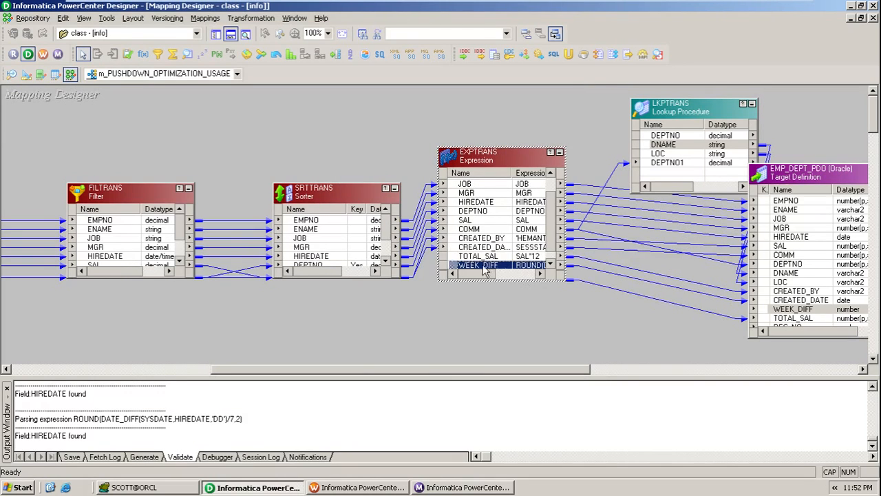
mouse_move(456, 256)
mouse_down()
mouse_move(600, 289)
mouse_move(764, 315)
mouse_move(796, 305)
mouse_move(797, 312)
mouse_up()
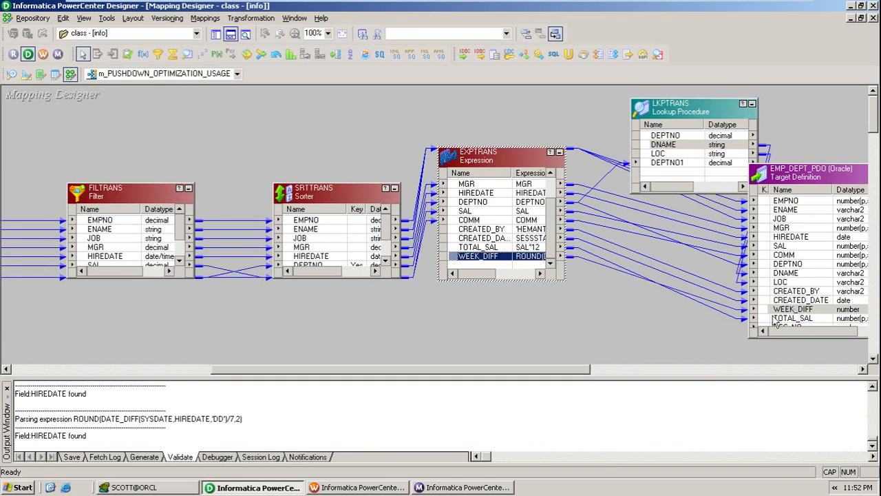
key(ctrl+s)
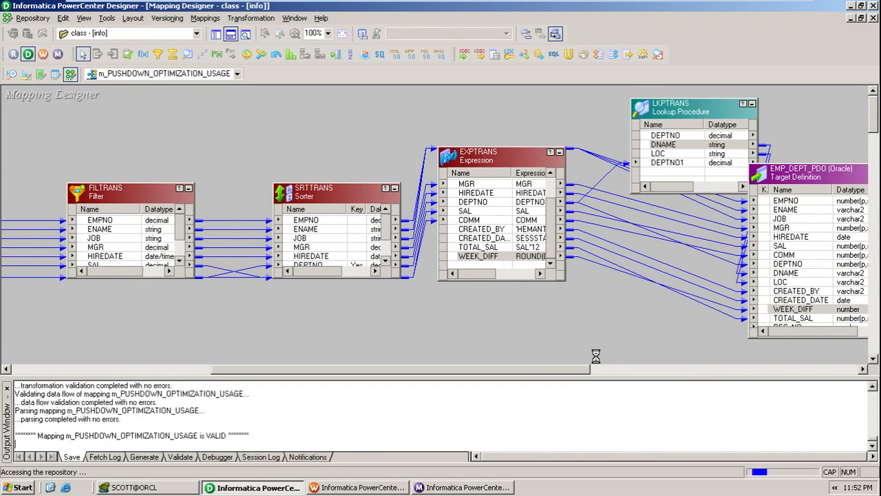
- Switch to PowerCenter Workflow Manager, refresh the mapping of session s_m_PUSHDOWN_OPTIMIZATION_USAGE, and save the workflow
click(360, 487)
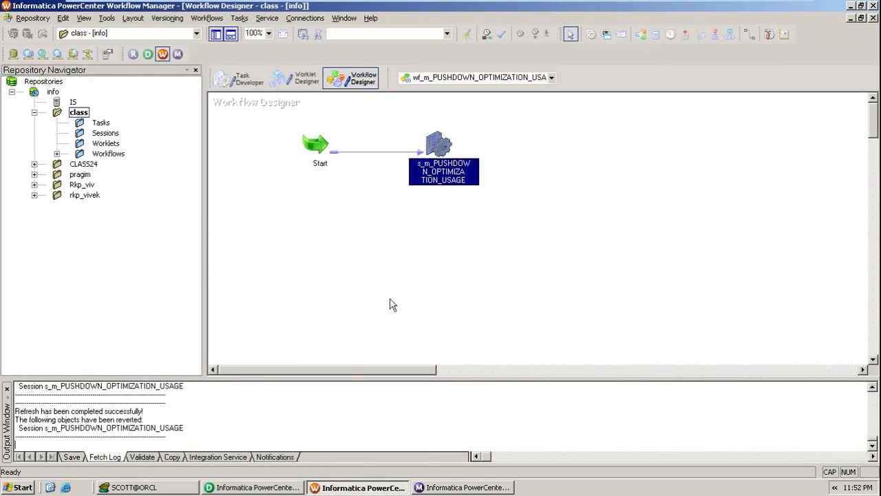
right_click(435, 148)
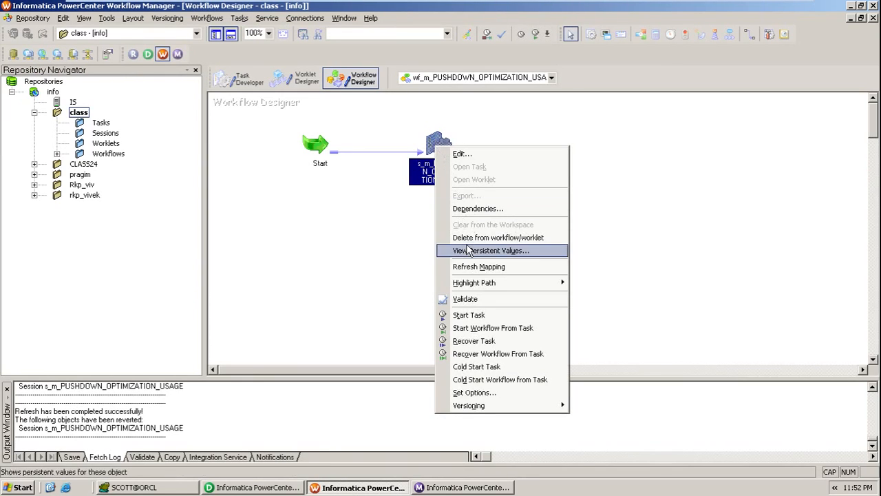
click(478, 268)
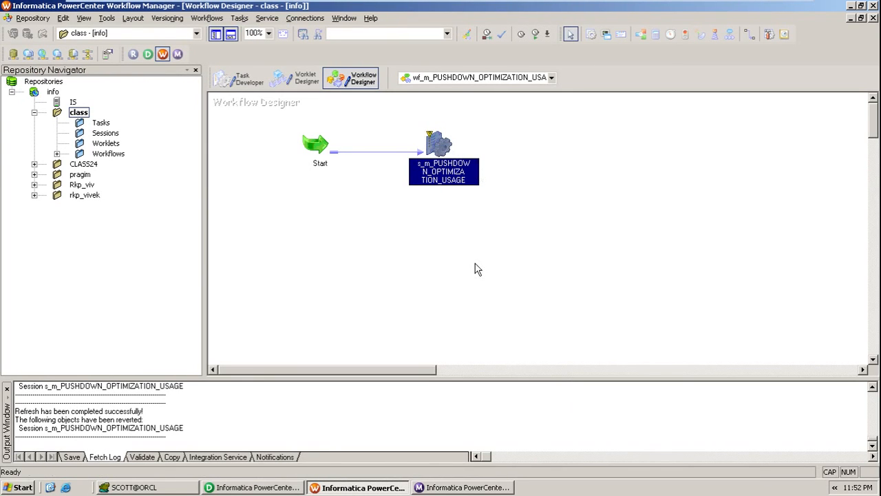
key(ctrl+s)
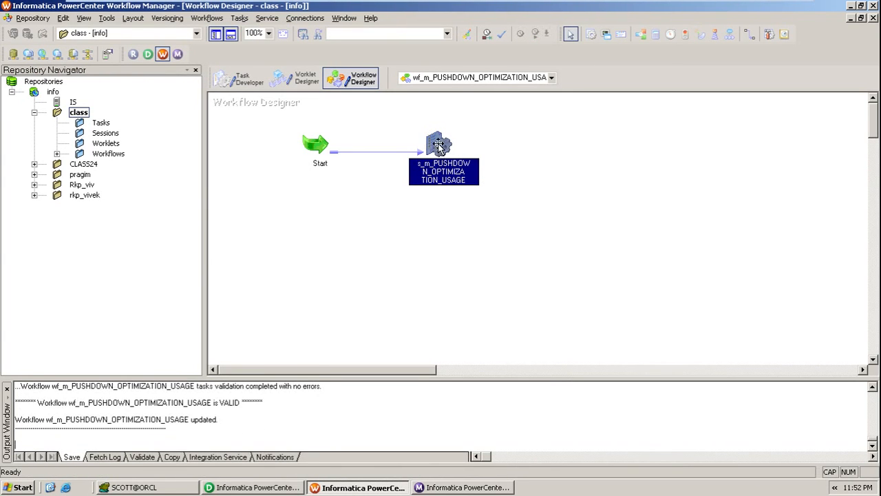
- Examine how far the s_m_PUSHDOWN_OPTIMIZATION_USAGE session's transformations are pushed down in the Pushdown Optimization Viewer, including its messages and SQL
double_click(438, 147)
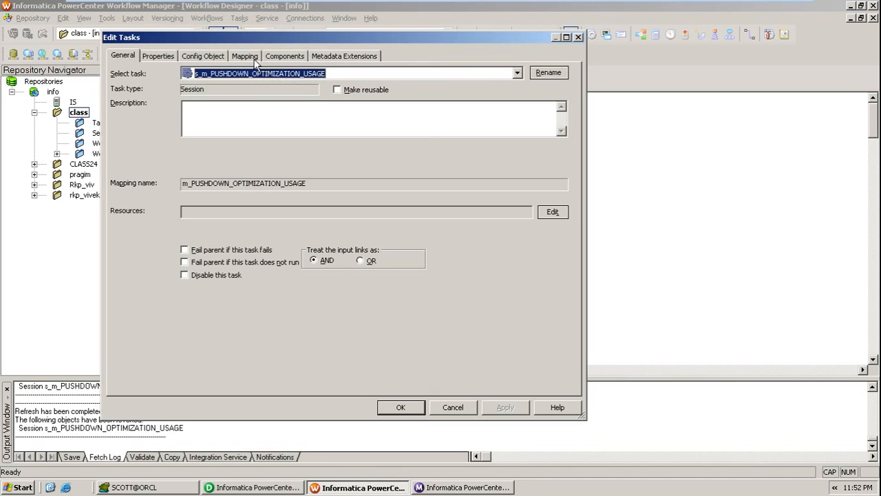
click(254, 60)
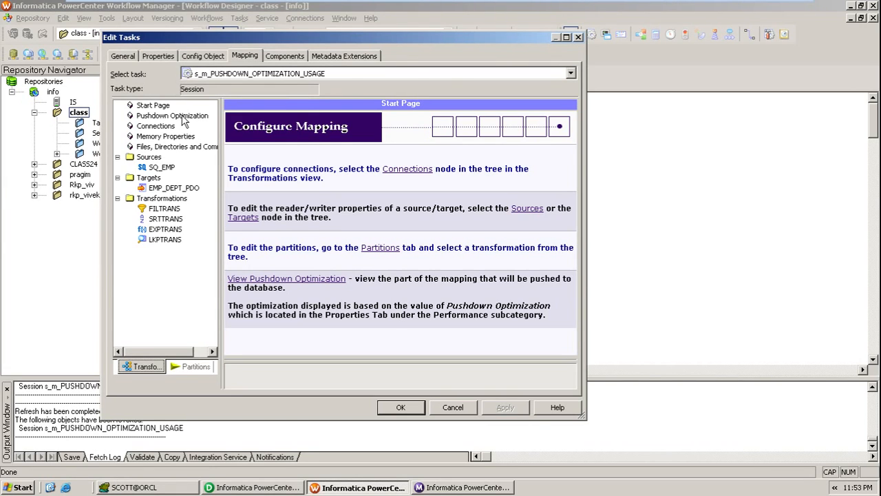
click(183, 118)
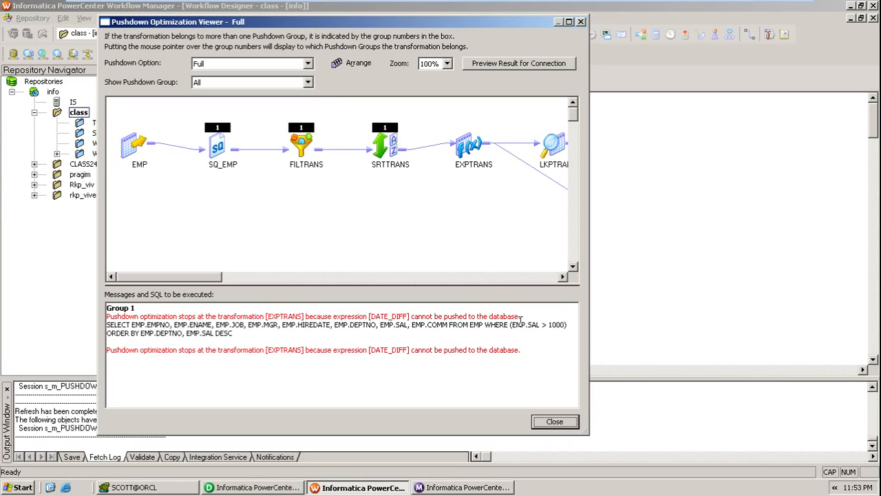
click(555, 421)
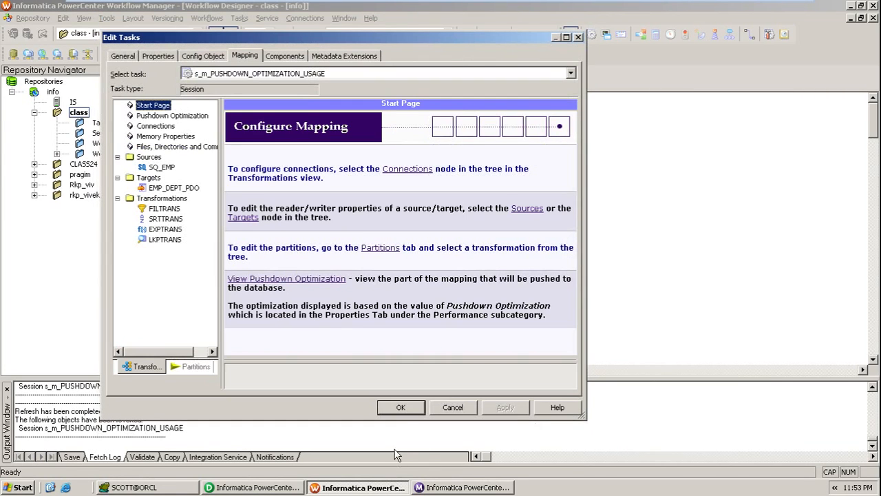
click(413, 409)
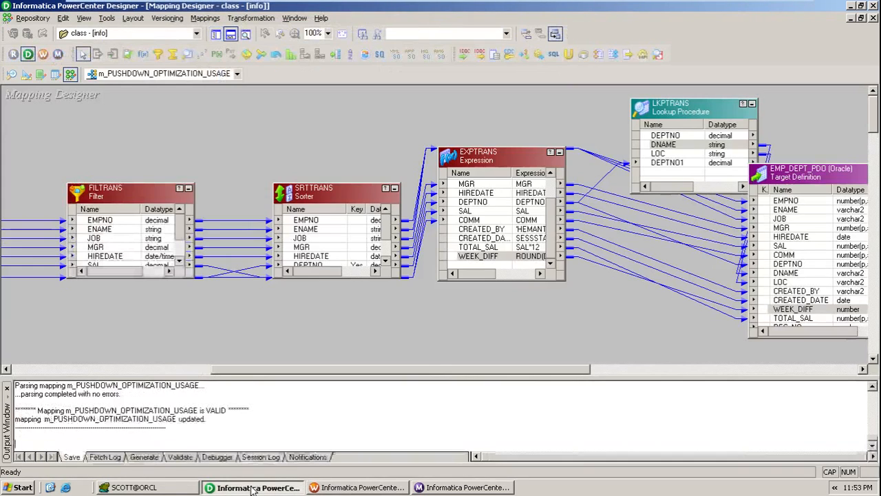
- Switch to PowerCenter Designer and change EXPTRANS's WEEK_DIFF expression to 0--ROUND(DATE_DIFF(SYSDATE,HIREDATE,'DD')/7,2), commenting out the calculation, and validate it
click(253, 488)
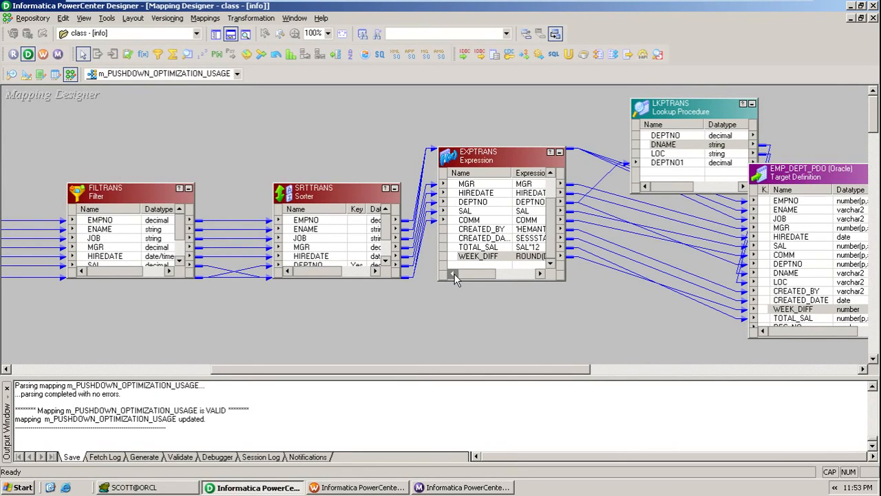
double_click(492, 257)
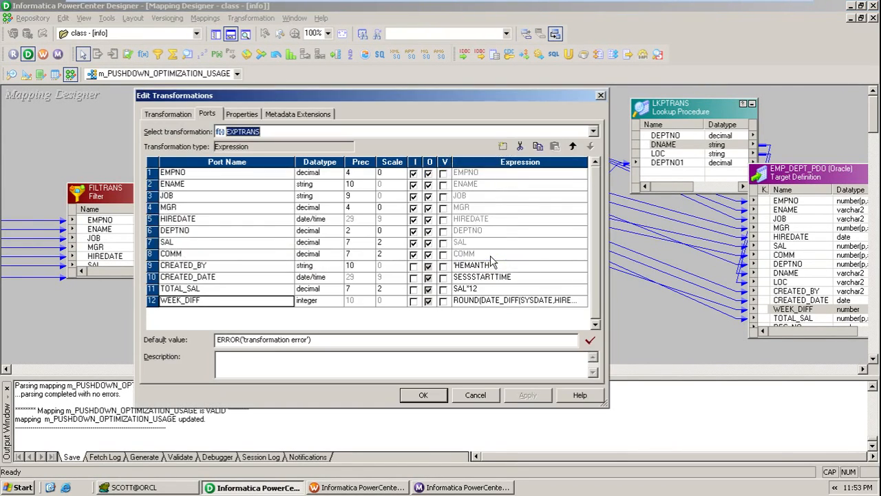
click(582, 301)
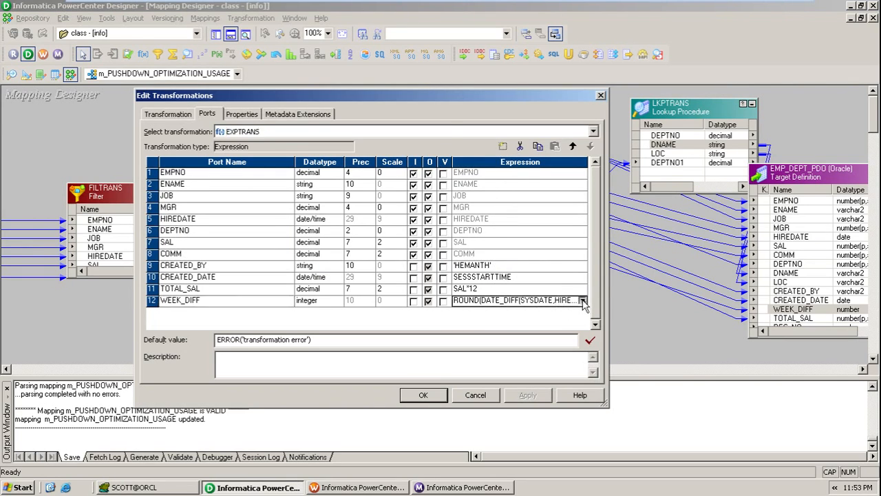
click(583, 300)
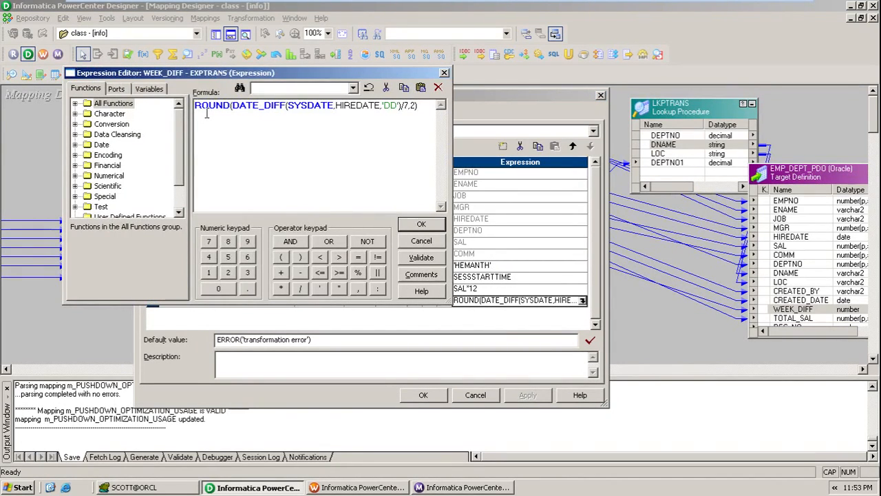
text(--)
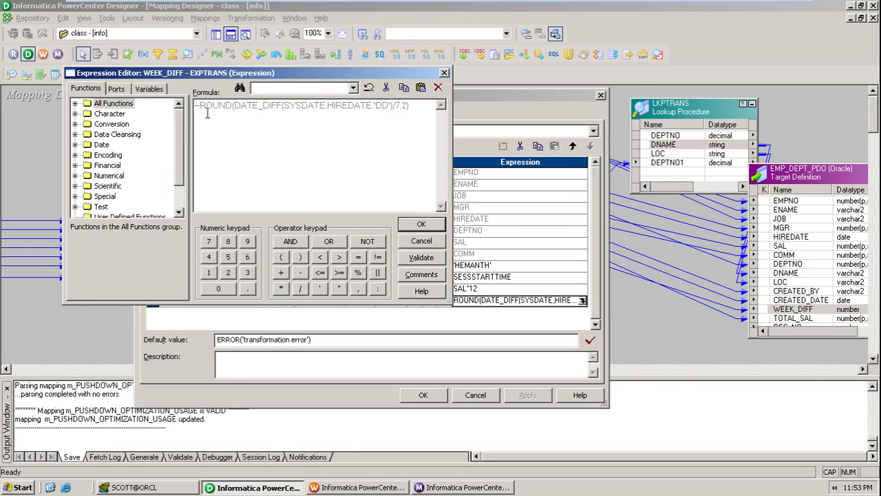
text(0)
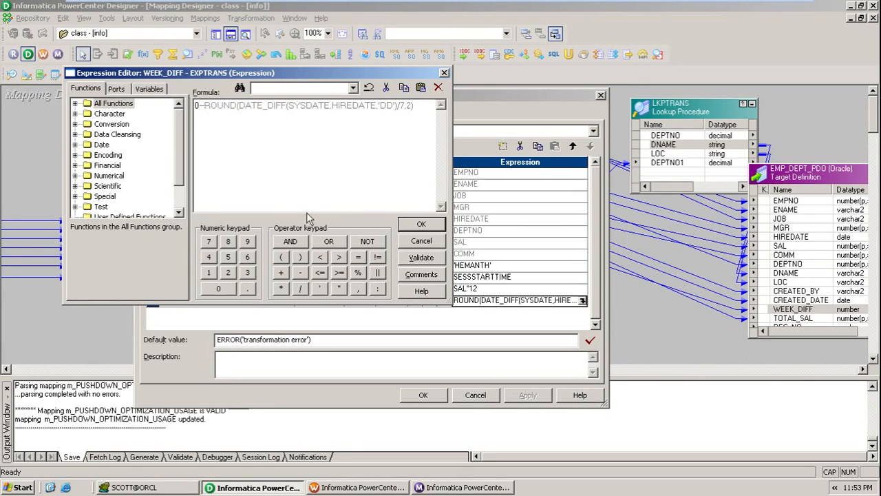
click(421, 257)
click(439, 260)
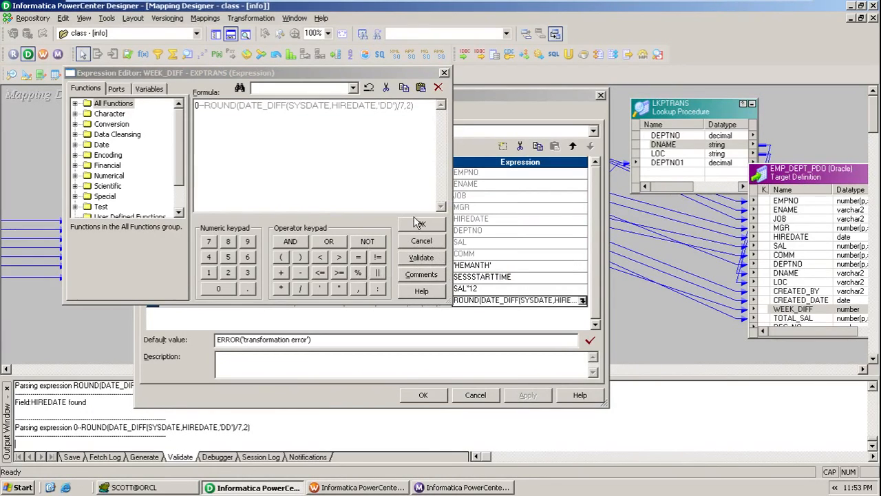
click(420, 225)
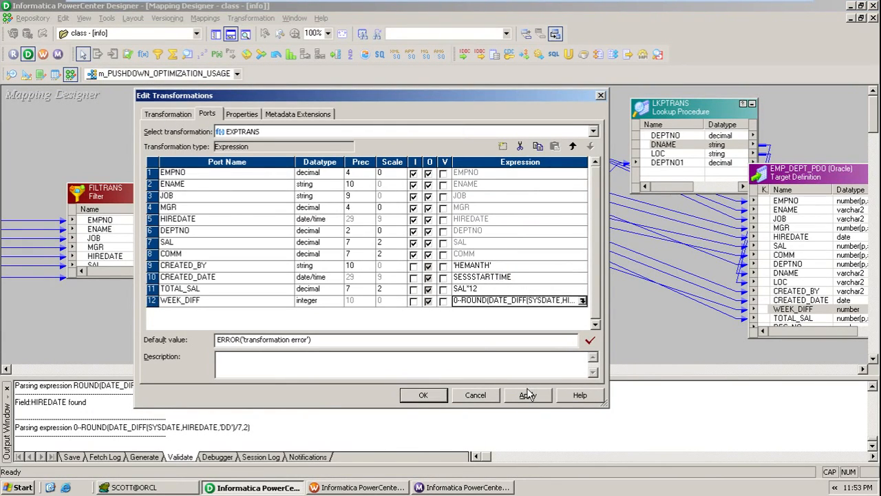
click(423, 395)
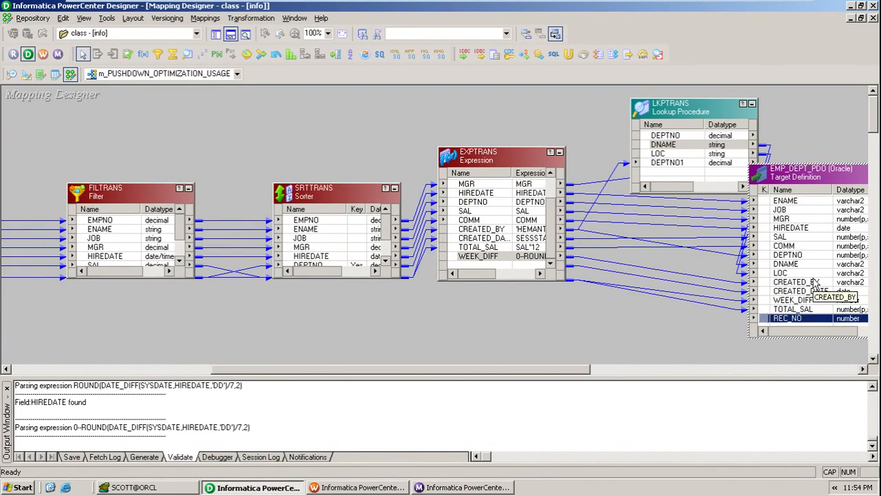
- Add a new port named v_COUNT after WEEK_DIFF in the EXPTRANS expression transformation
double_click(480, 268)
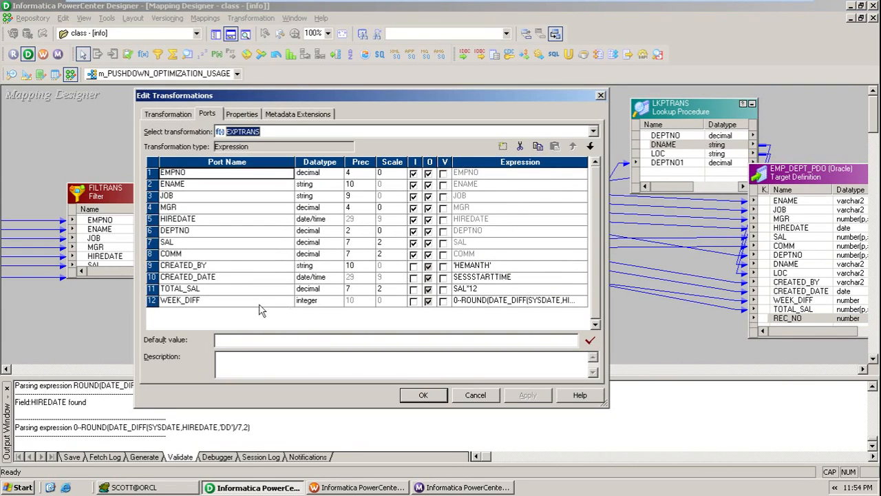
click(259, 305)
click(503, 146)
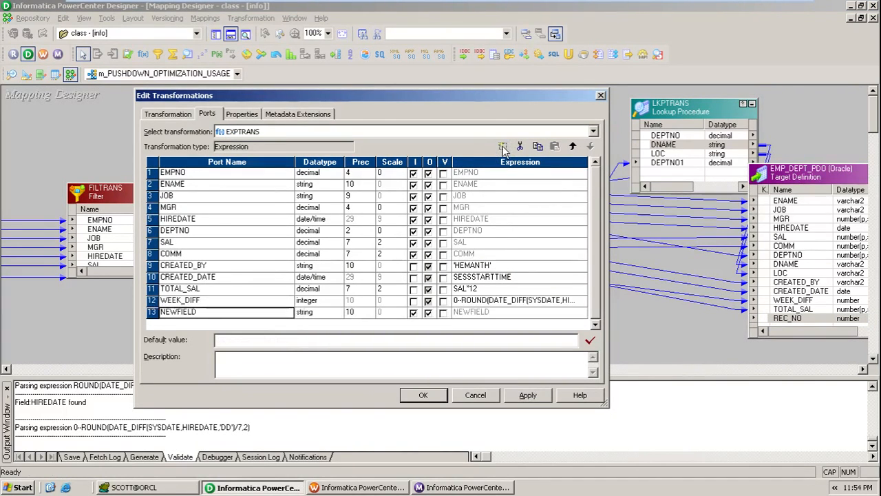
text(V)
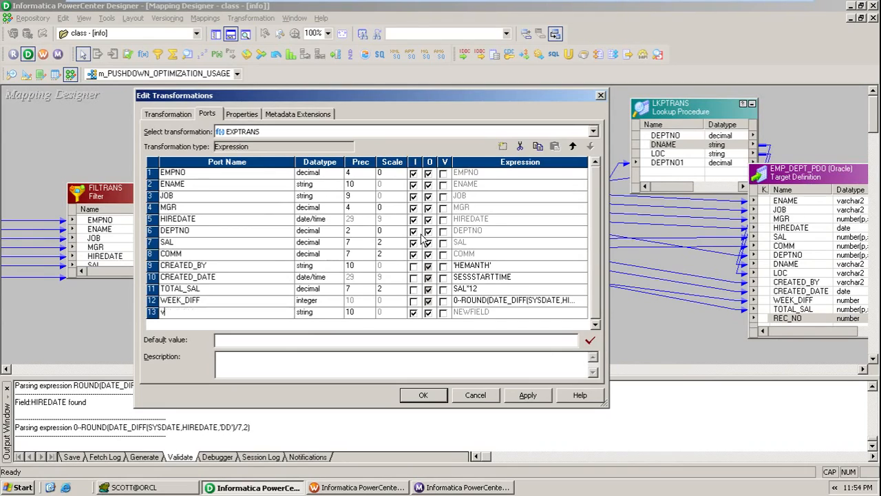
text(_COUNT)
- Make v_COUNT an integer variable port with the expression v_COUNT+1
click(318, 312)
click(321, 312)
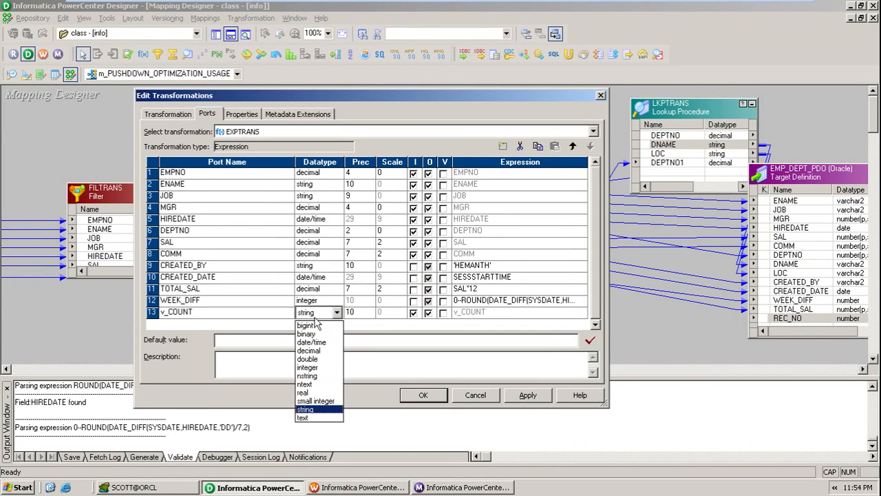
click(323, 368)
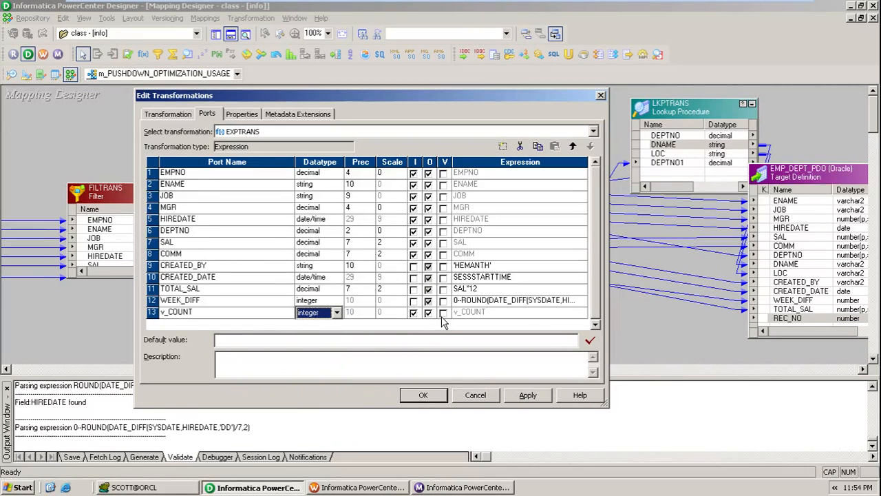
click(442, 313)
click(504, 313)
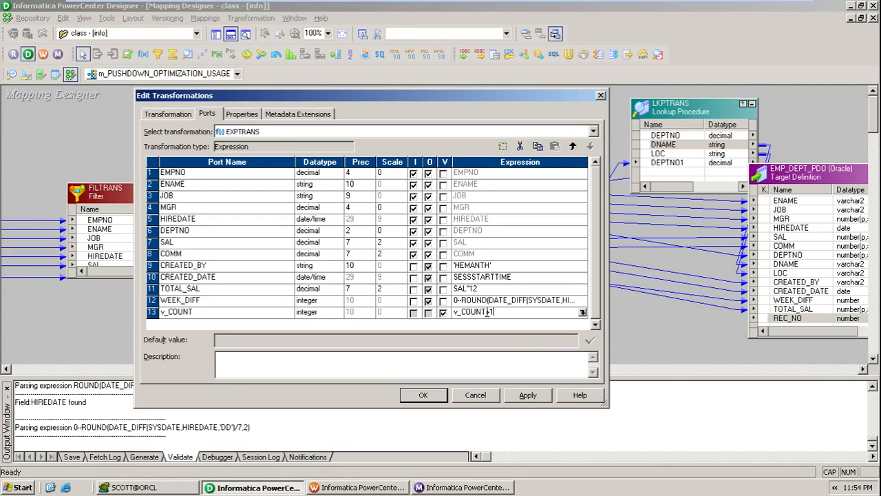
click(281, 314)
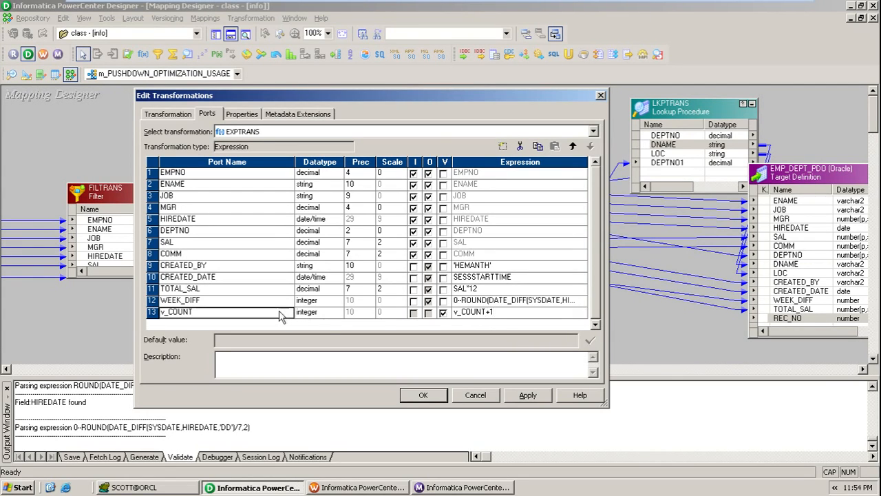
- Add an integer output-only port named o_COUNT after v_COUNT in the EXPTRANS expression transformation
click(503, 146)
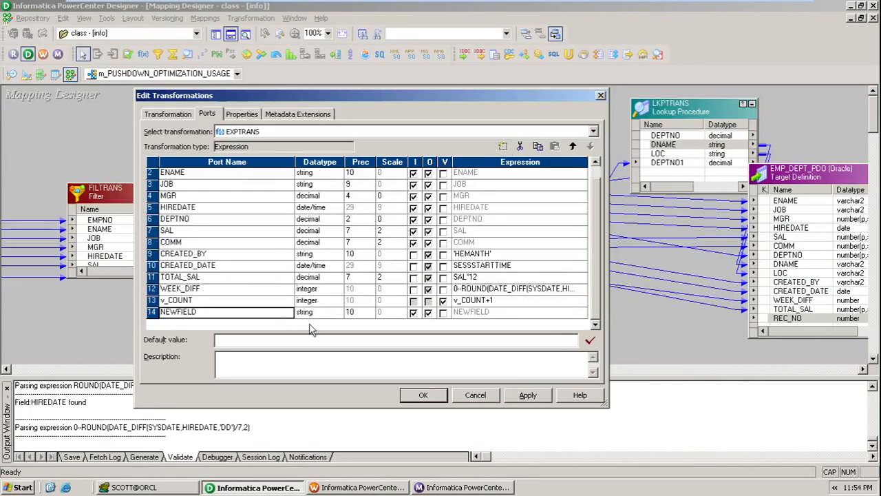
key(BackSpace)
text(o_C)
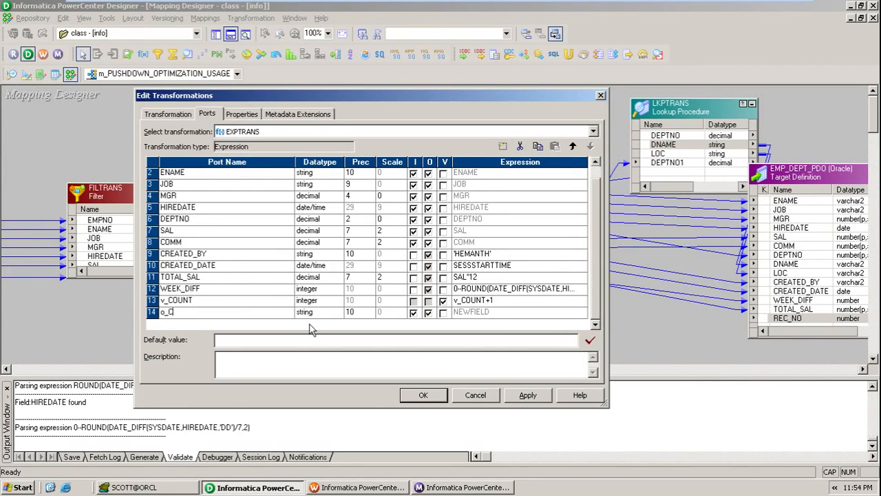
text(OUNT)
click(324, 315)
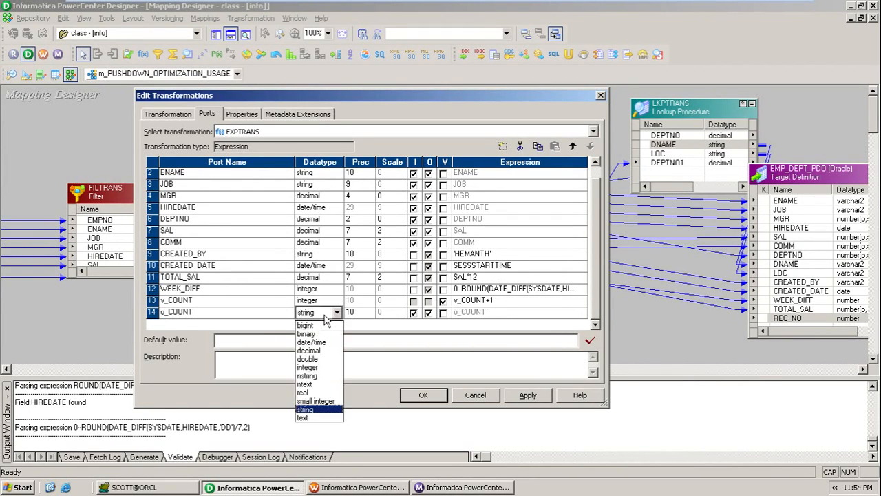
key(i)
click(324, 314)
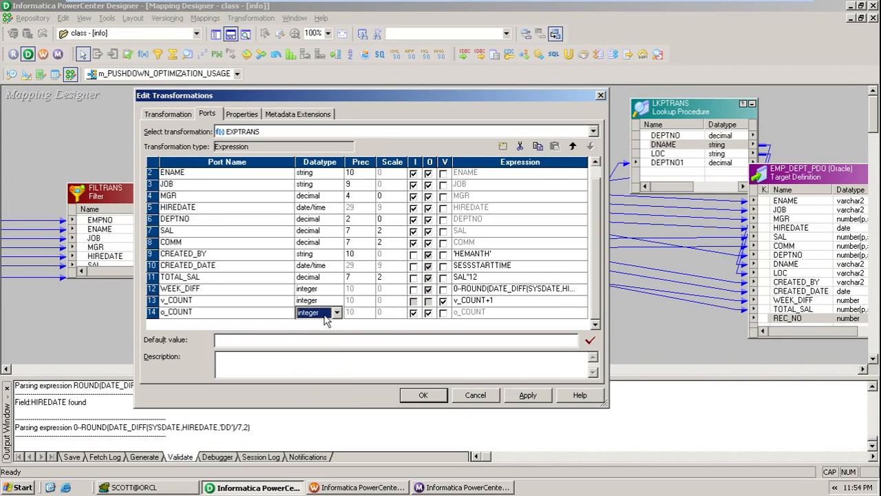
click(413, 313)
- Set o_COUNT's expression to the v_COUNT port and apply the changes to EXPTRANS
click(513, 316)
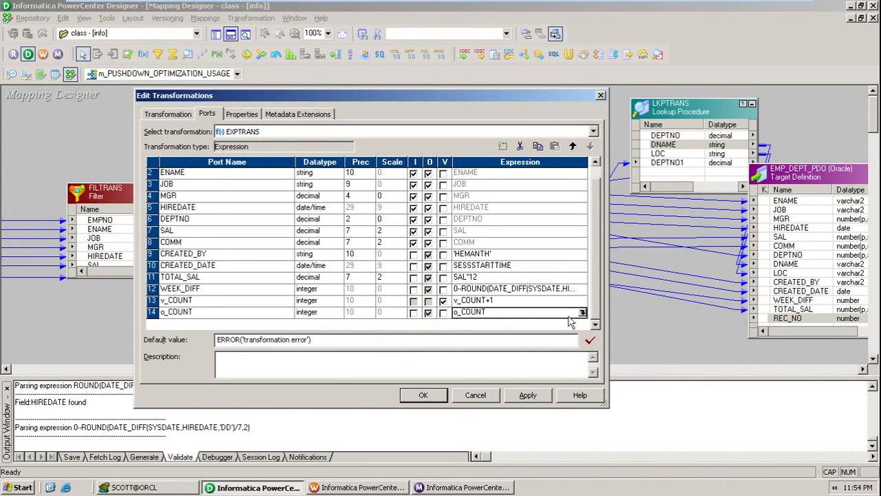
click(582, 312)
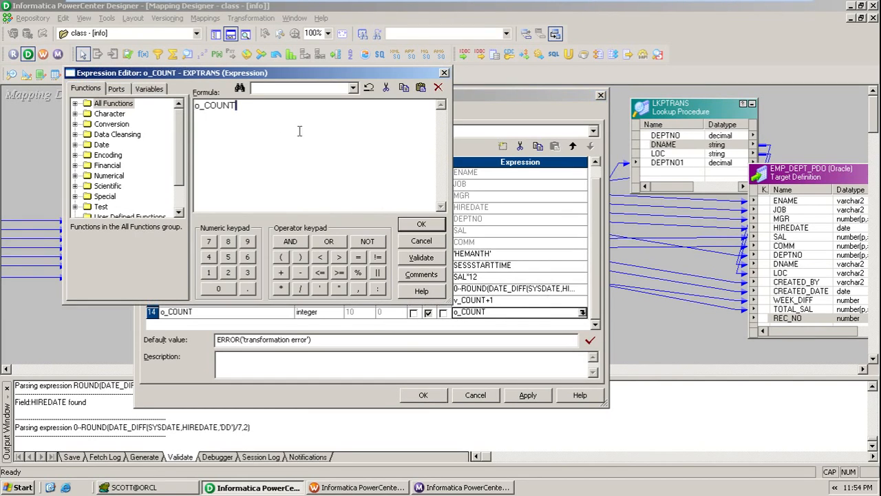
drag(299, 132, 156, 102)
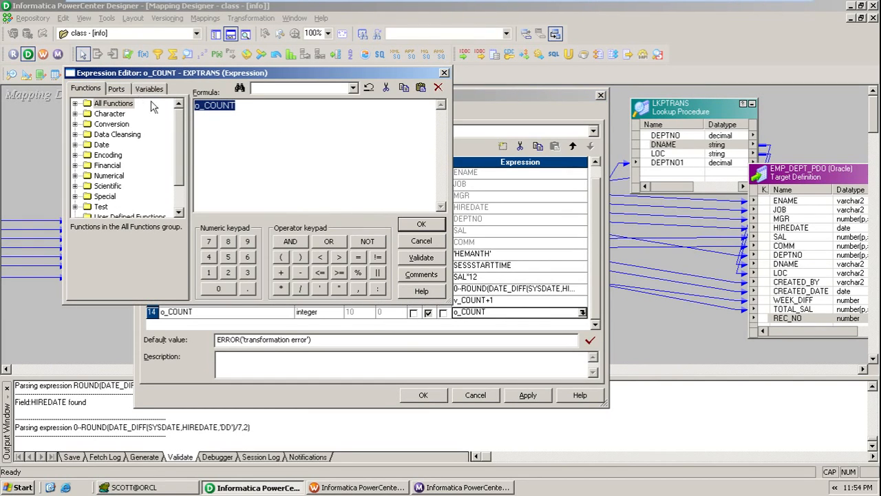
click(200, 114)
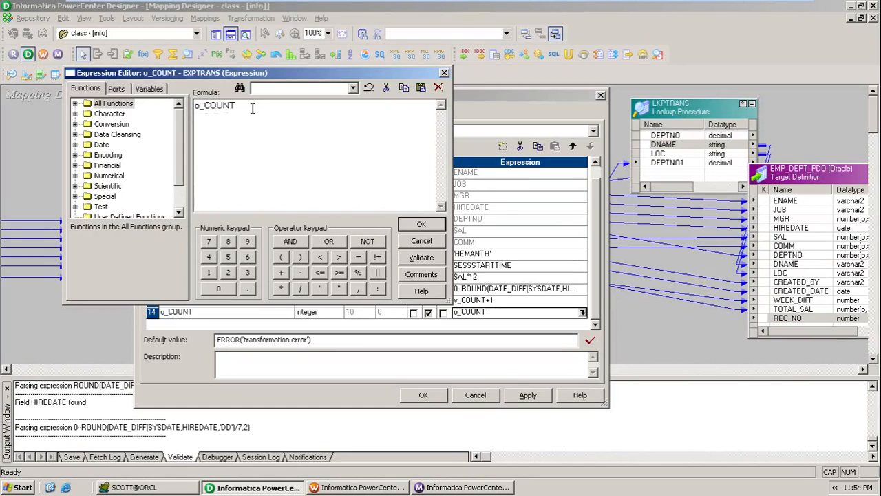
drag(252, 106, 194, 105)
click(116, 89)
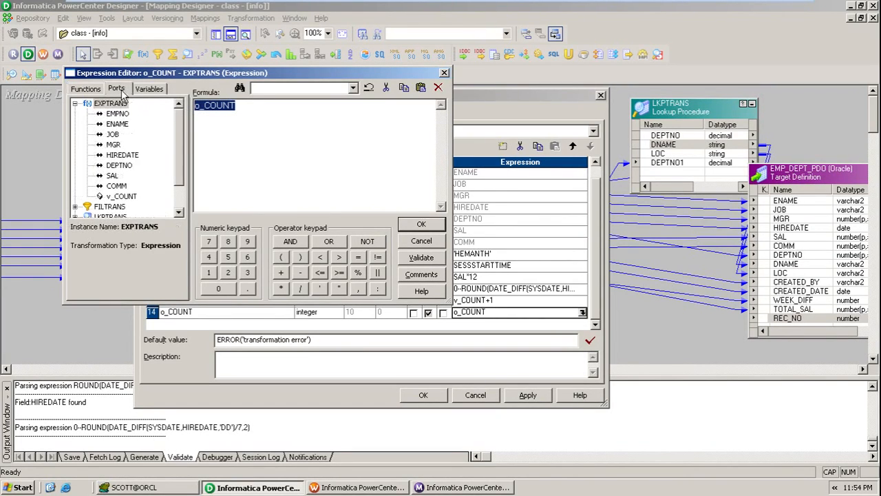
double_click(133, 197)
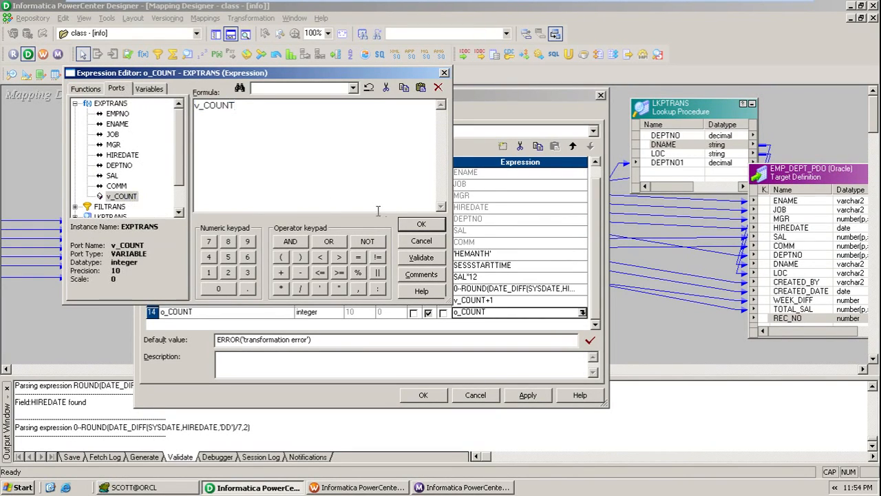
click(420, 225)
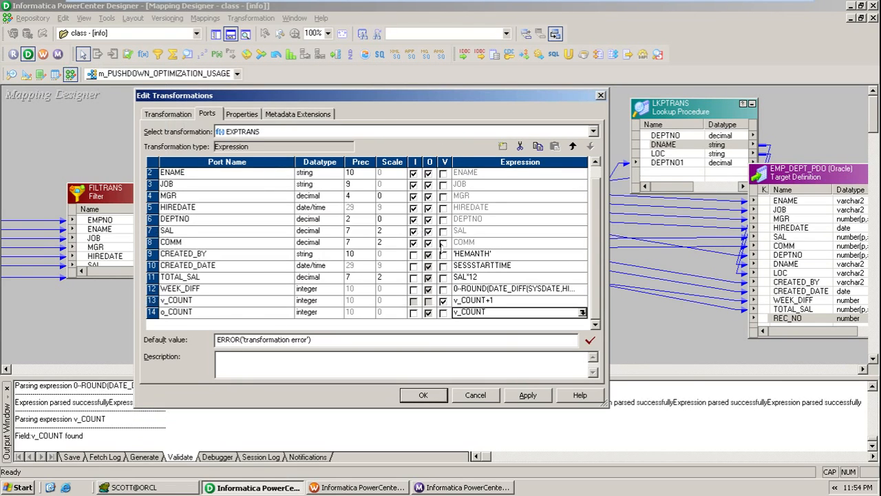
click(528, 399)
click(442, 395)
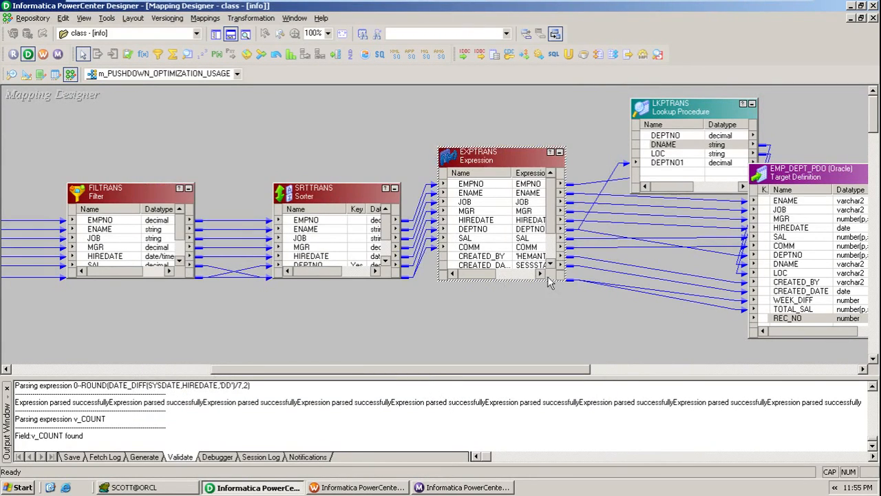
- Link EXPTRANS's o_COUNT port to REC_NO in the EMP_DEPT_PDO target and save the mapping
drag(552, 280, 556, 358)
click(495, 294)
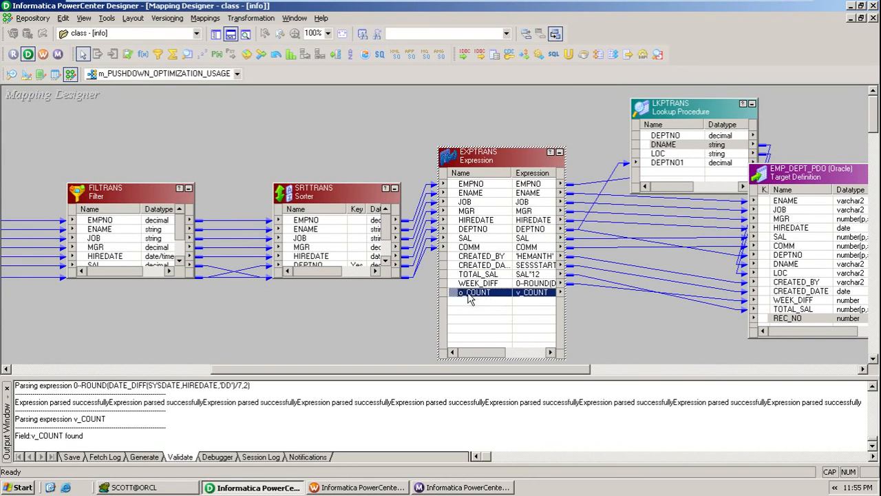
drag(457, 296, 799, 327)
click(674, 352)
key(ctrl+s)
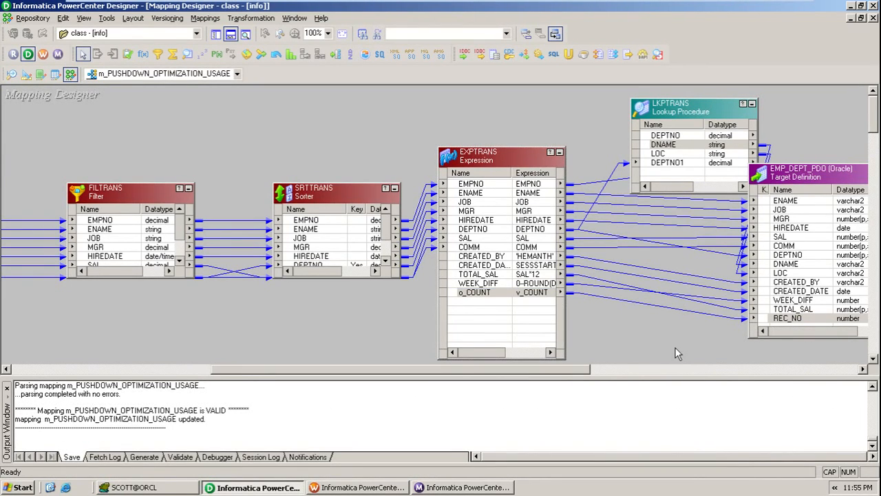
- Switch to PowerCenter Workflow Manager and refresh the mapping of the s_m_PUSHDOWN_OPTIMIZATION_USAGE session
click(365, 488)
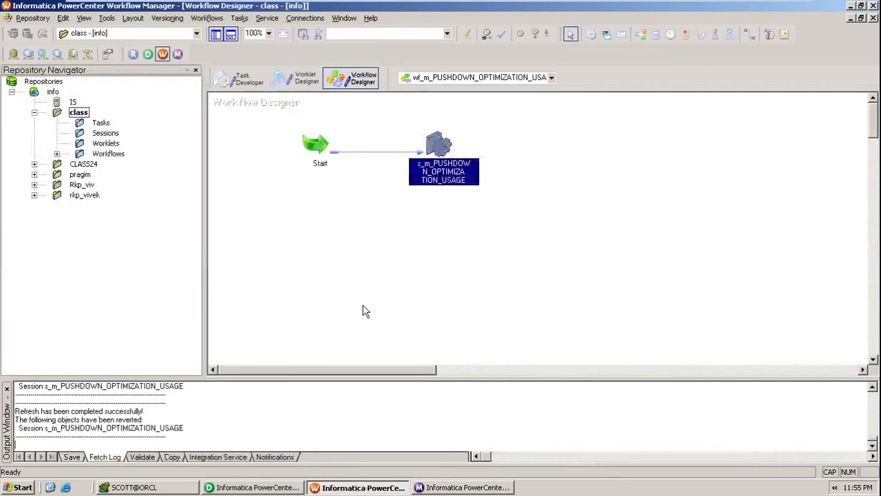
right_click(437, 145)
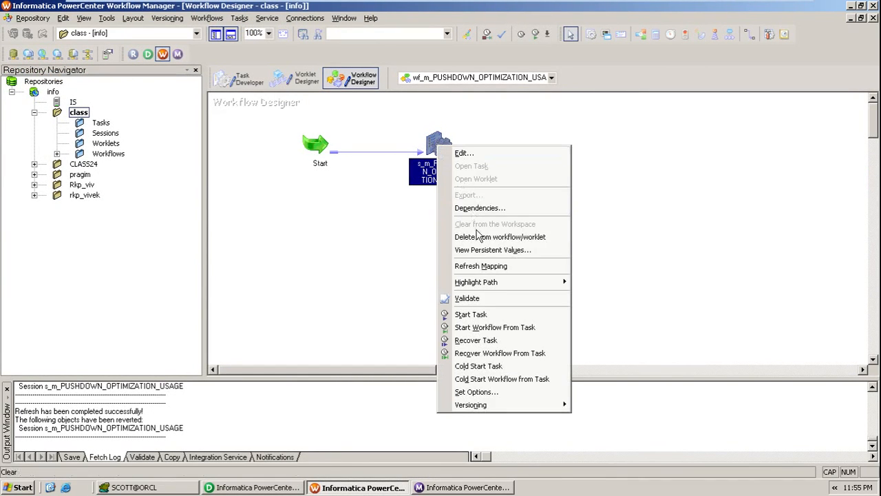
click(481, 265)
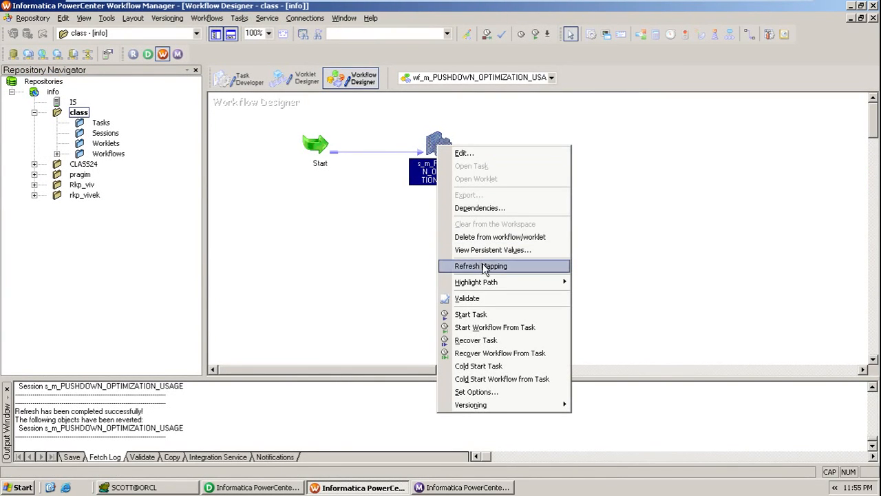
click(482, 266)
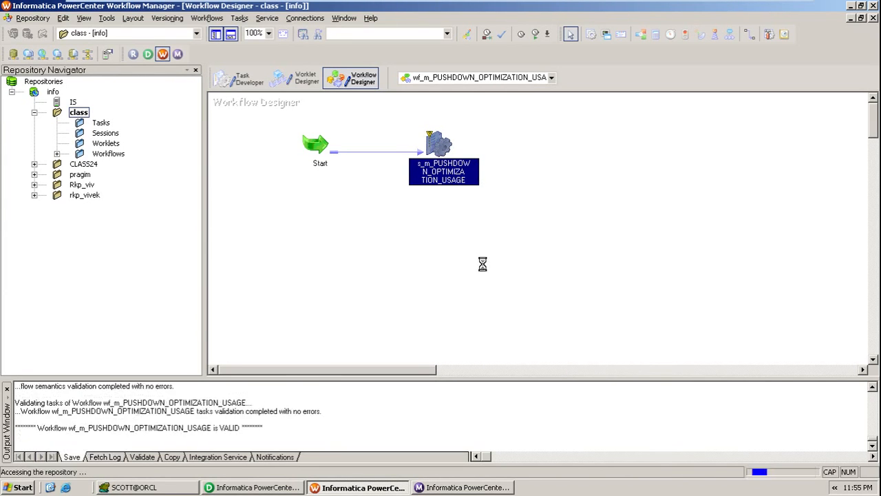
- Check in the session's Pushdown Optimization Viewer how the v_COUNT variable port affects pushdown, reading the messages and SQL
double_click(441, 146)
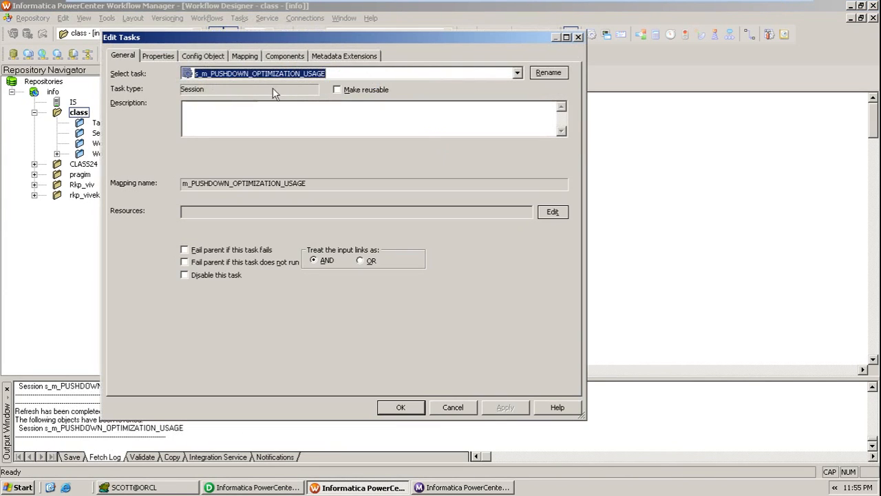
click(245, 56)
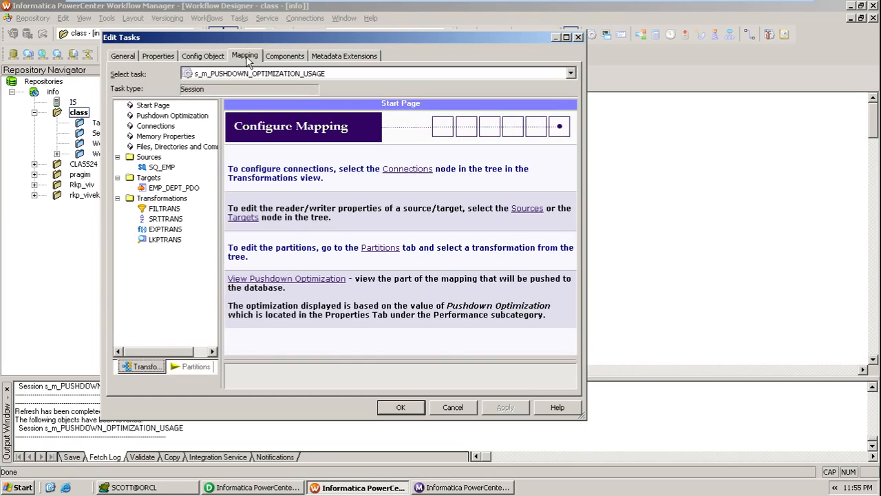
click(198, 117)
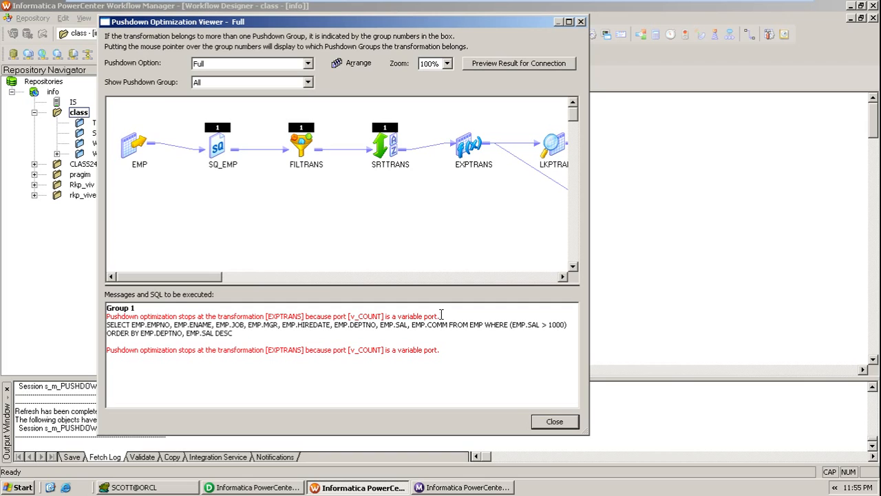
click(556, 421)
click(400, 407)
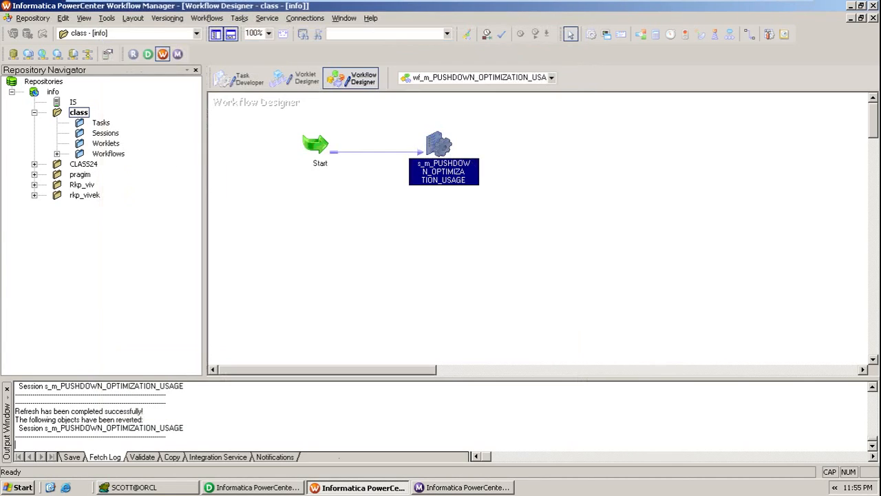
- Switch to PowerCenter Designer and review the v_COUNT and o_COUNT ports of the EXPTRANS expression transformation
click(264, 487)
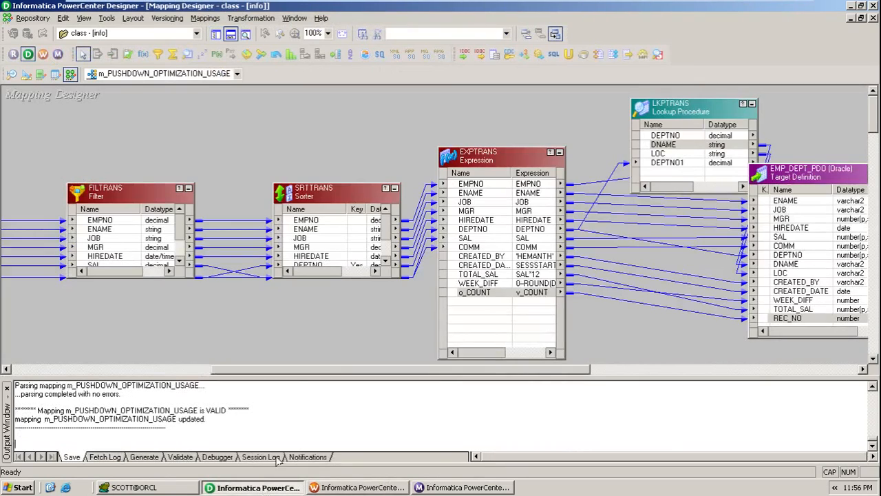
click(484, 293)
double_click(484, 293)
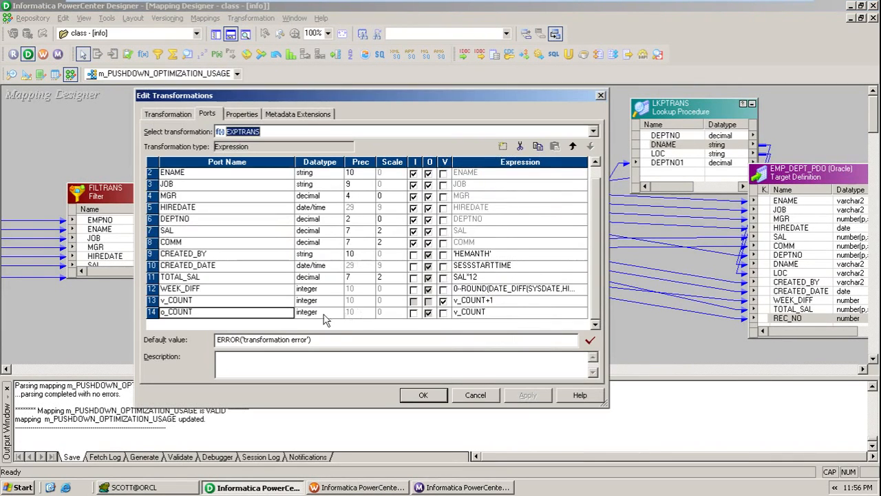
click(436, 397)
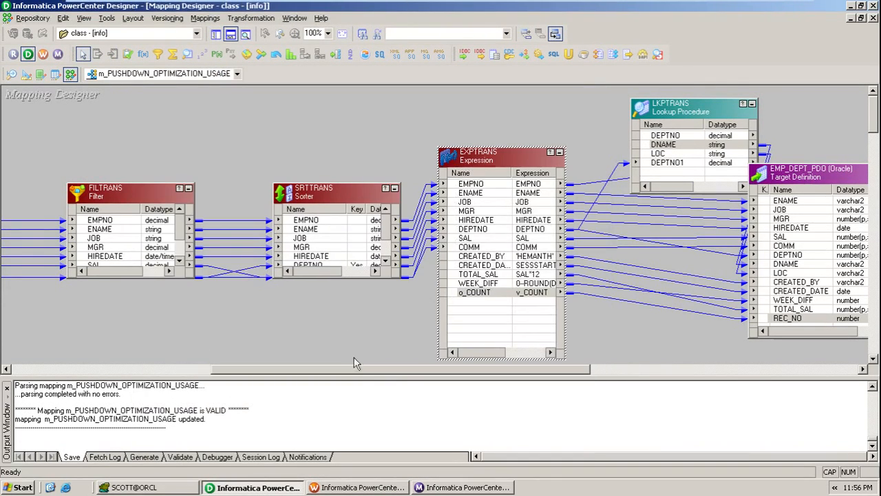
- Generate the default SQL query for the SQ_EMP source qualifier's Sql Query property
drag(357, 367, 197, 320)
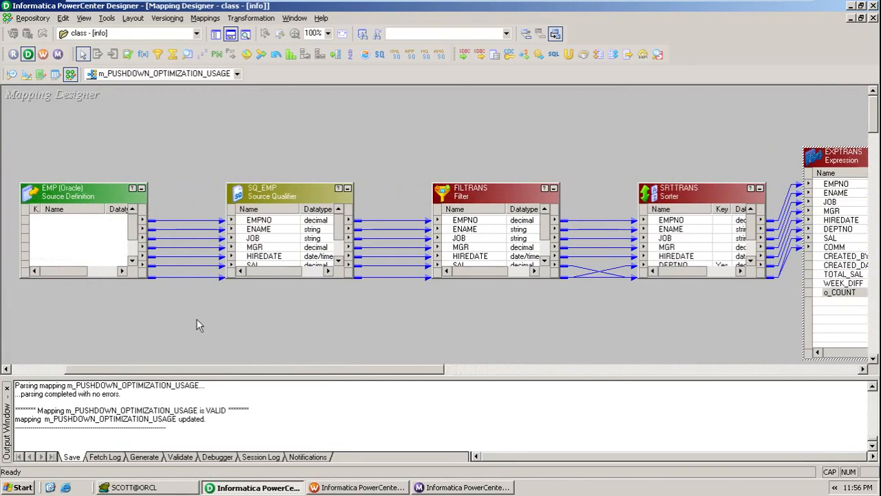
click(263, 200)
double_click(264, 199)
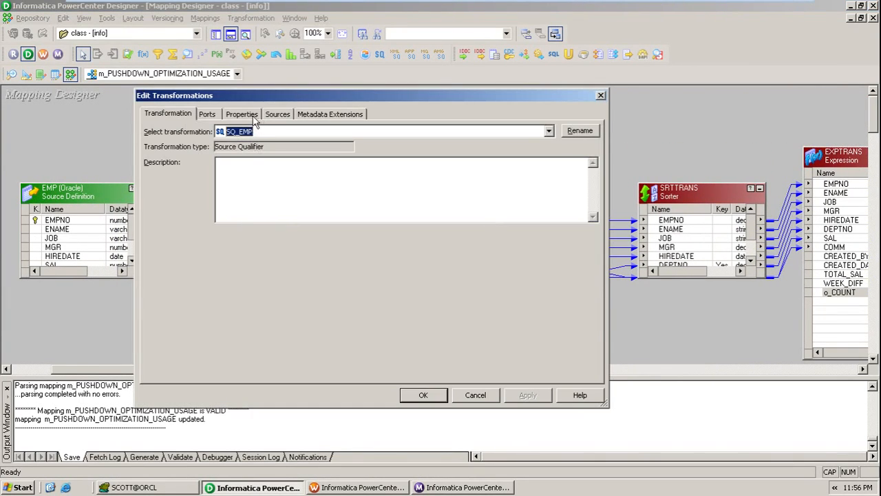
click(252, 114)
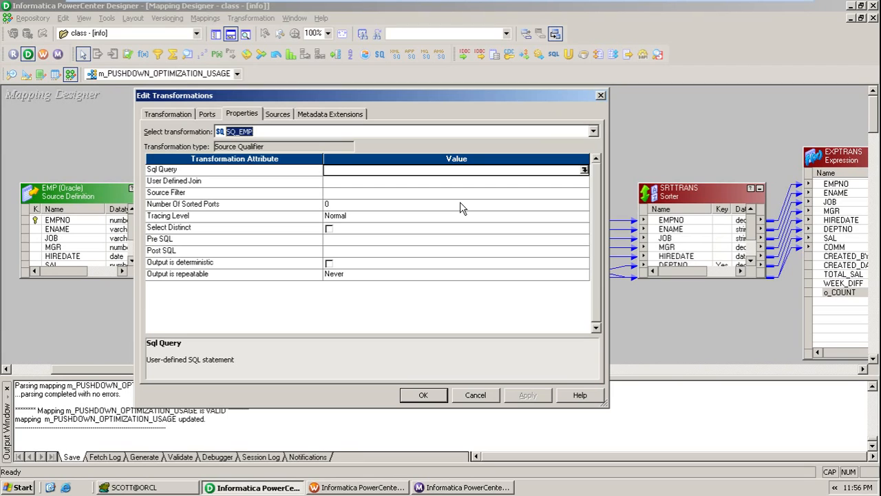
click(584, 169)
click(477, 208)
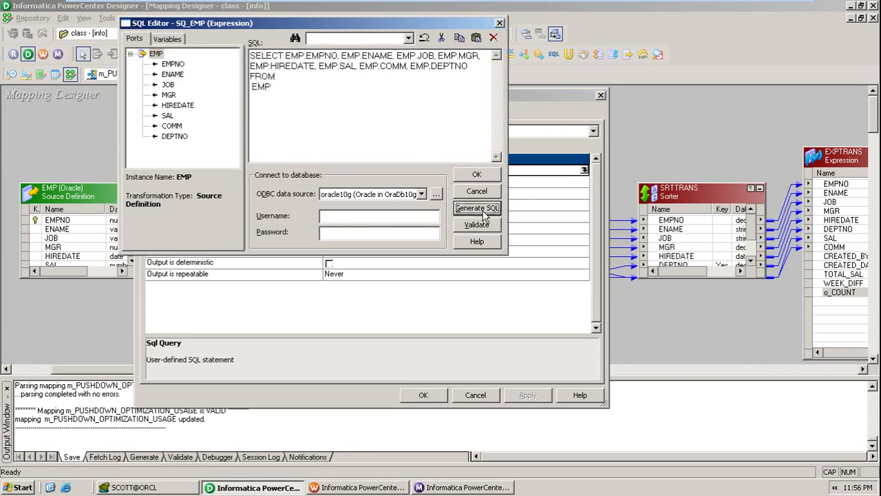
- Add ROWNUM on its own line after EMP.DEPTNO in the SQ_EMP query's select list
click(357, 118)
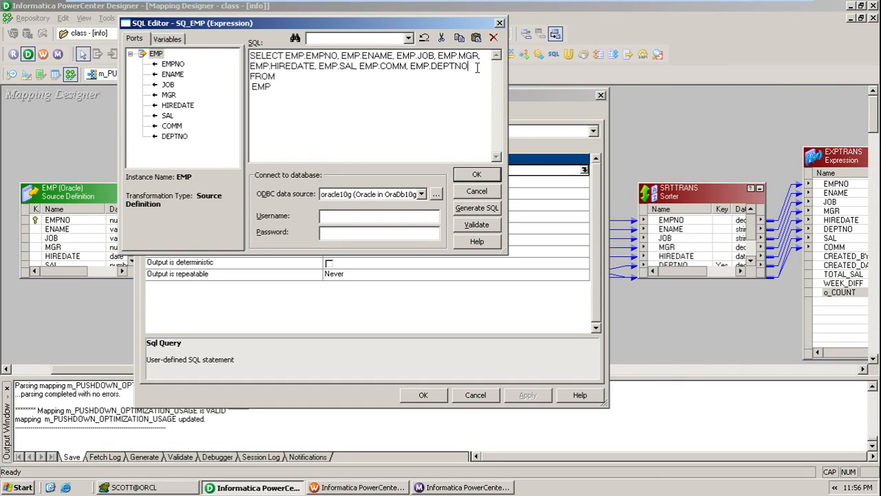
text(,)
key(Return)
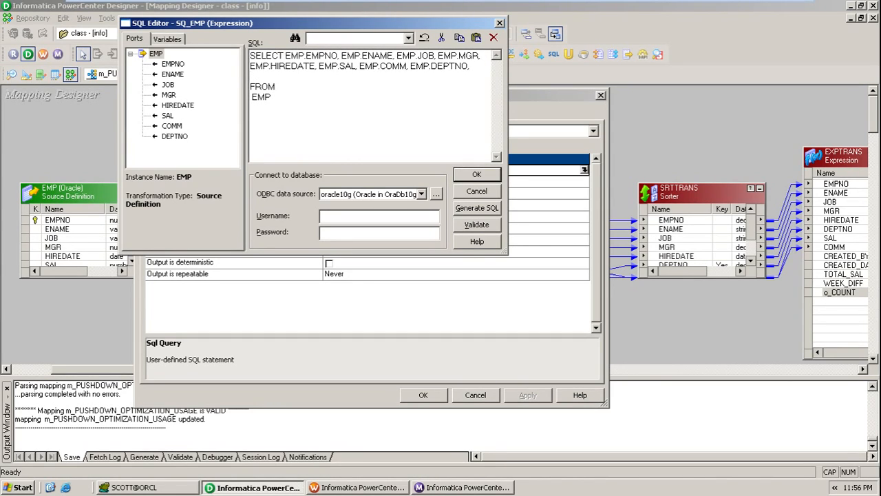
text(ROWNUM)
- Insert the expression (SYSDATE-EMP.HIREDATE) on its own line above ROWNUM in the SQ_EMP query
key(Return)
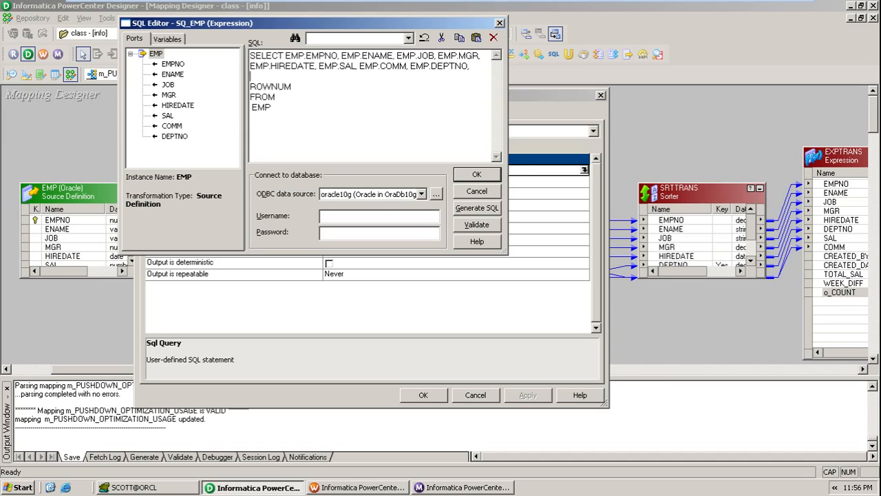
text(SYSDATE-HI)
double_click(186, 108)
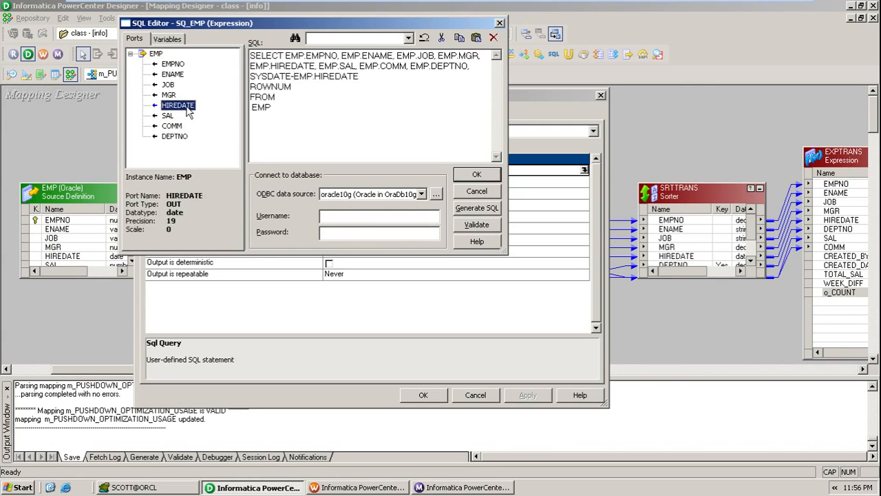
click(376, 80)
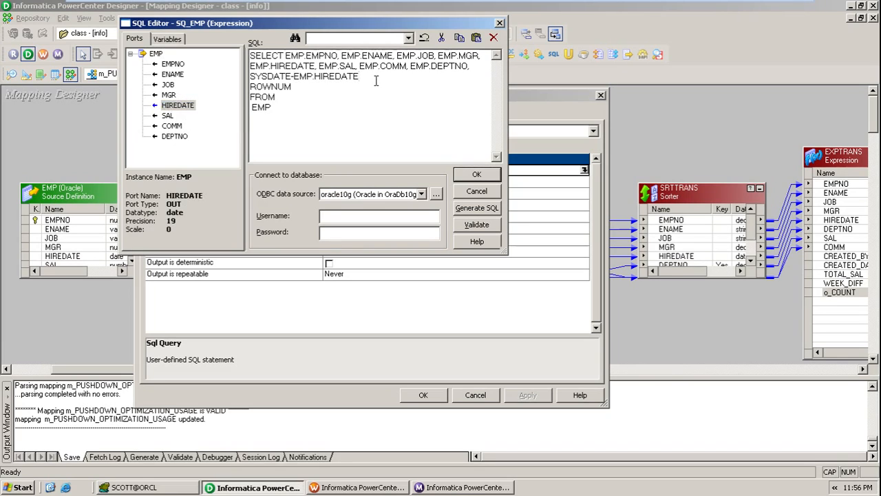
text())
text(()
- Complete the date expression as ROUND((SYSDATE-EMP.HIREDATE)/7,2) AS WEEK_DIF and accept the SQ_EMP query
click(364, 76)
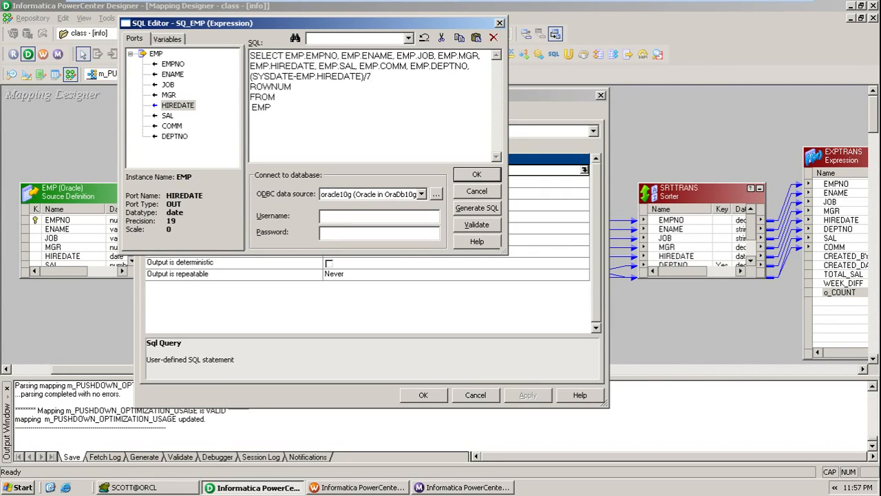
text(/7.)
text(2)
text(ROUND)
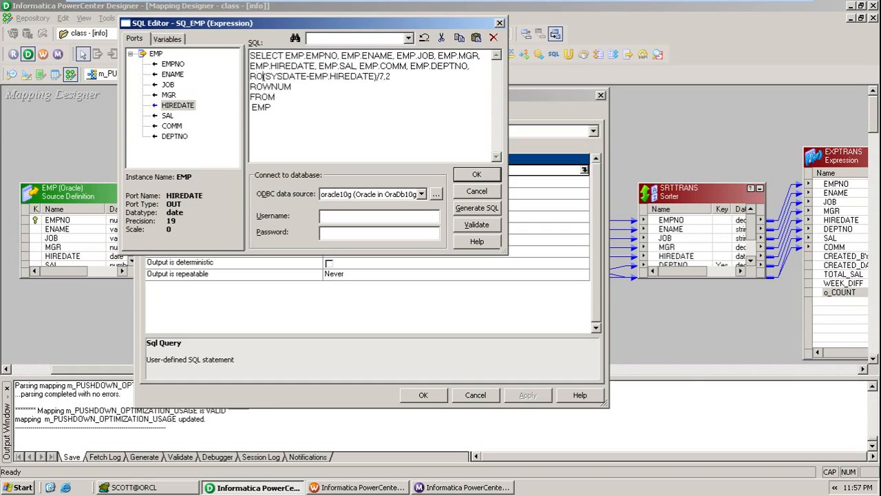
text(()
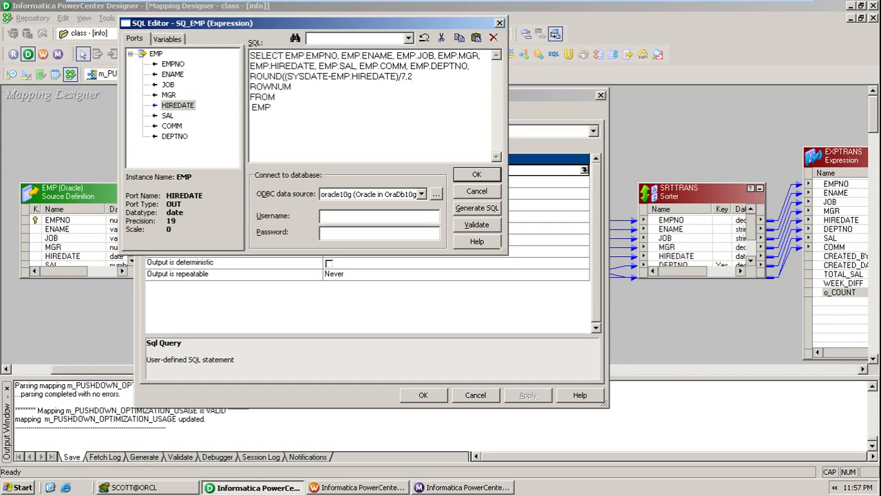
text() AS WEEK_DIF)
click(476, 176)
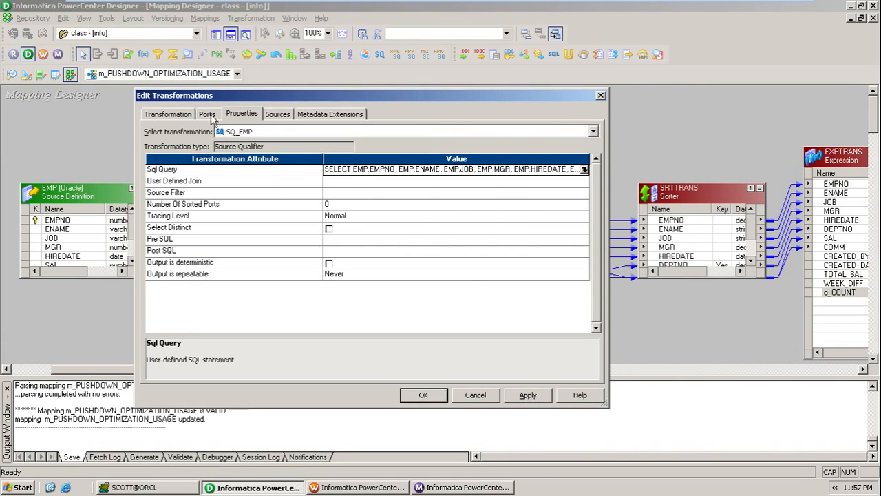
- Add two new ports after DEPTNO in SQ_EMP and name the first one WEEK_DIF
click(208, 114)
click(289, 255)
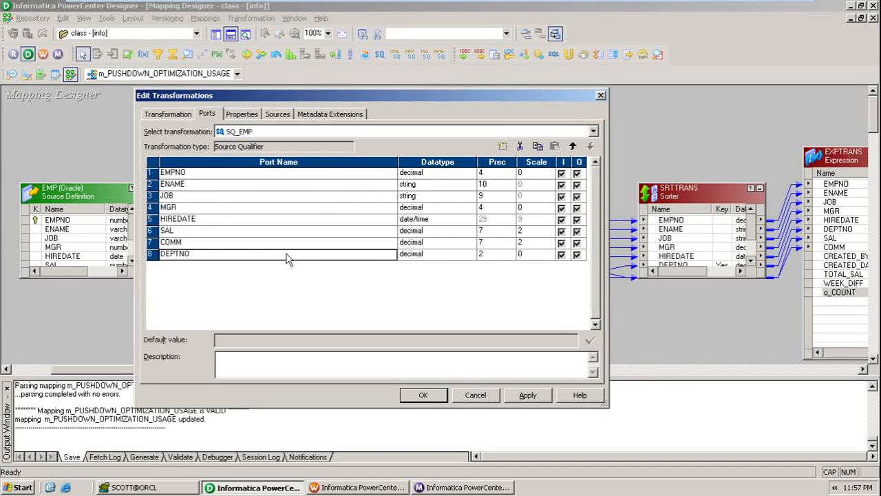
click(503, 146)
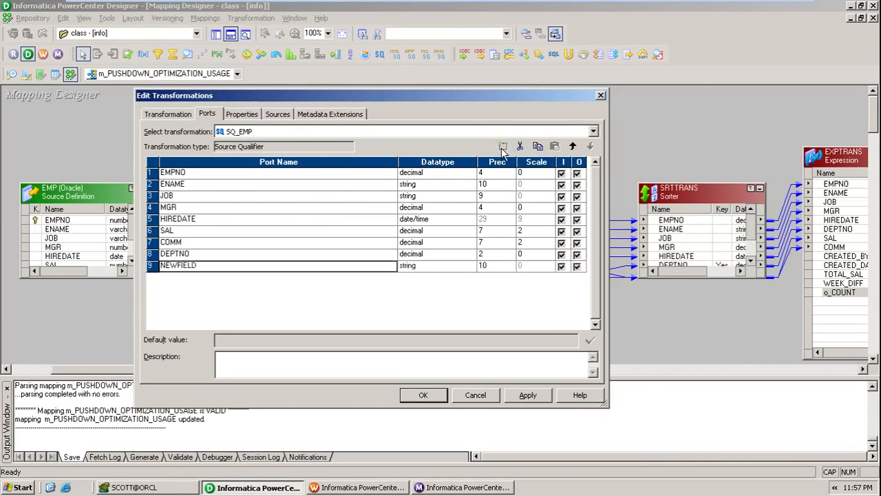
click(503, 147)
click(275, 266)
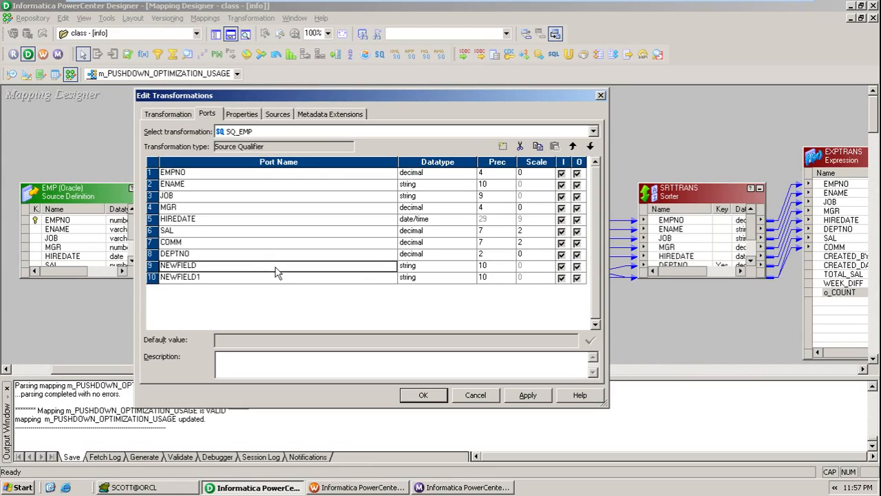
text(WEEK_DIF)
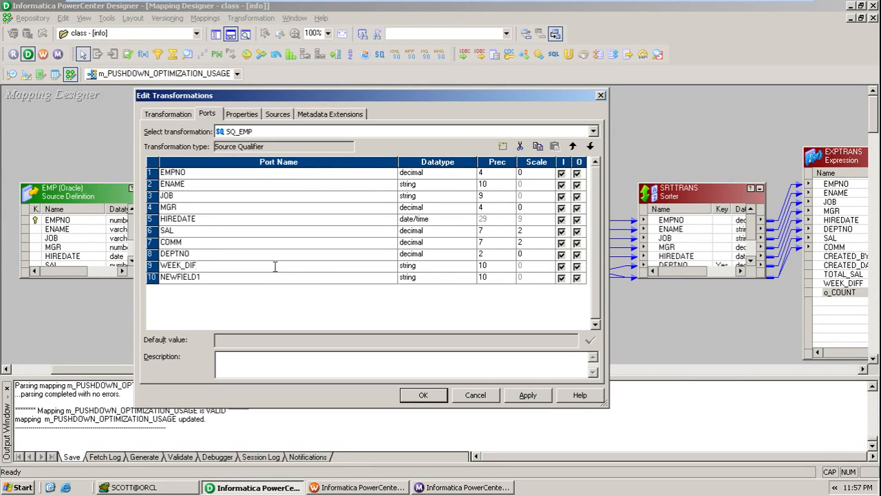
- Set the WEEK_DIF port's datatype to decimal with precision 4 and scale 0
click(442, 266)
key(d)
key(d)
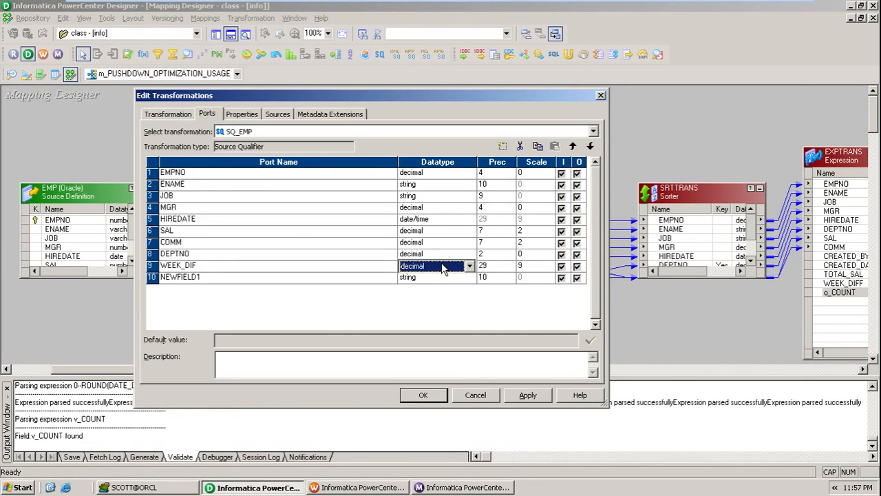
key(Tab)
key(Tab)
text(0)
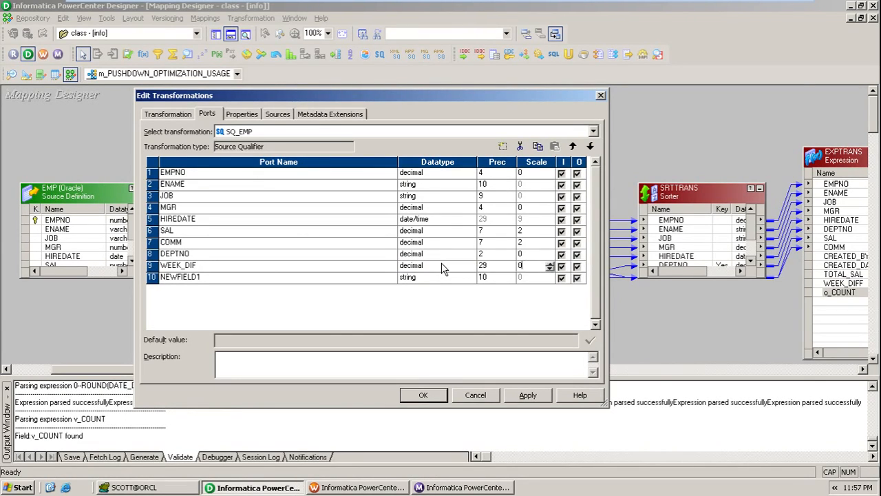
key(shift+Tab)
text(4)
- Rename the second new SQ_EMP port REC_NUM and set its datatype to decimal
key(Down)
key(shift+Tab)
key(shift+Tab)
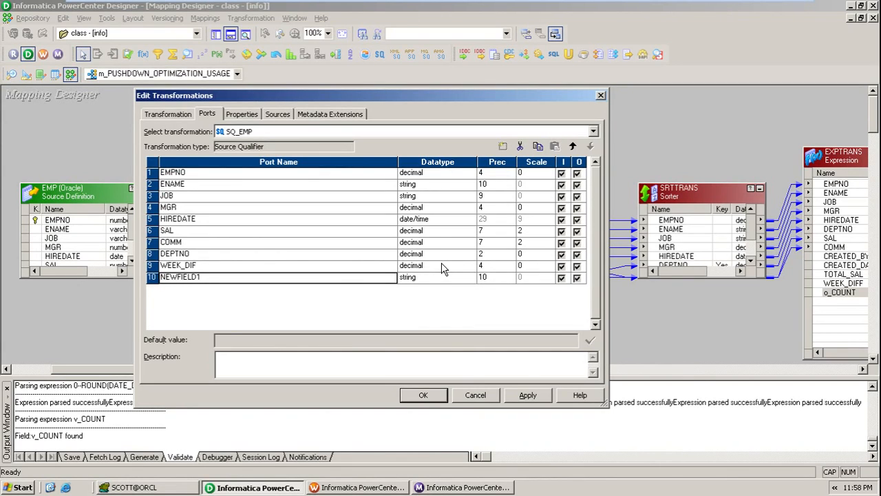
text(REC_NUM)
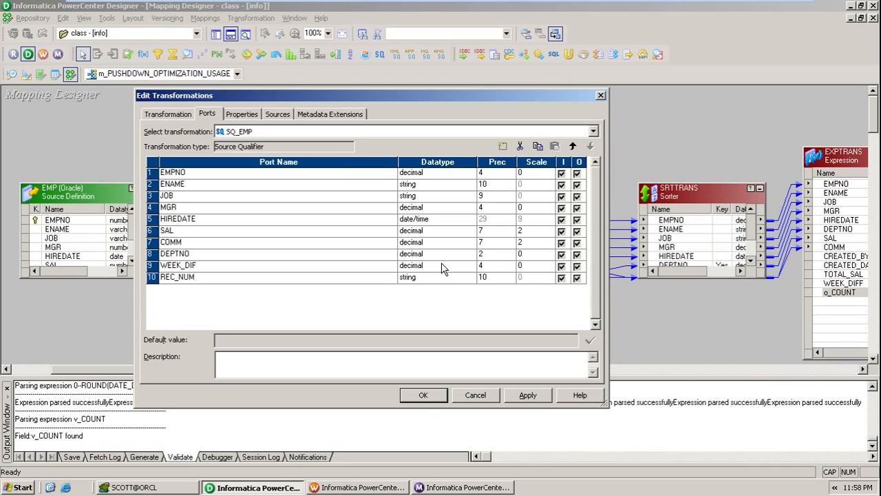
click(444, 278)
key(d)
key(d)
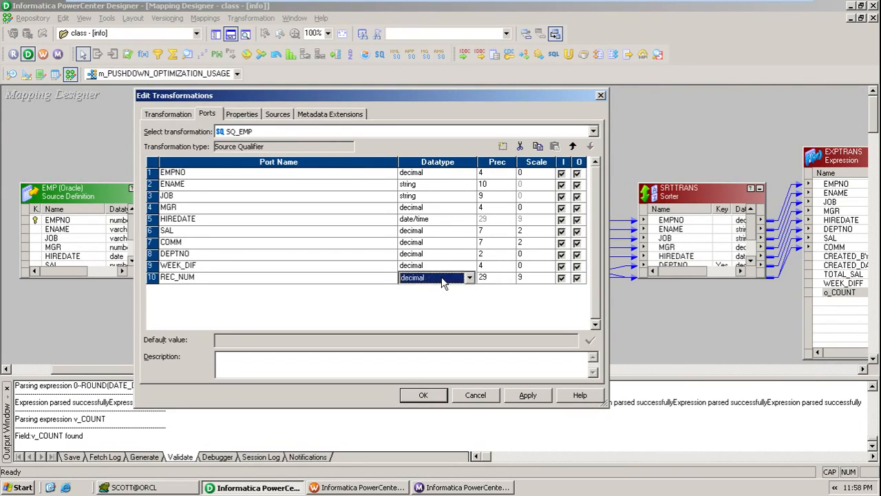
- Set REC_NUM's precision to 10 and scale to 0, and accept the SQ_EMP changes
click(528, 277)
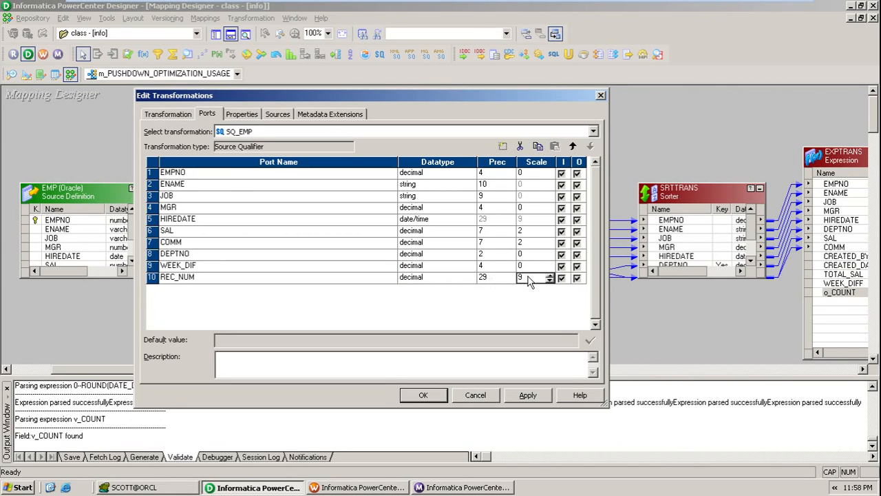
text(0)
key(shift+Tab)
text(10)
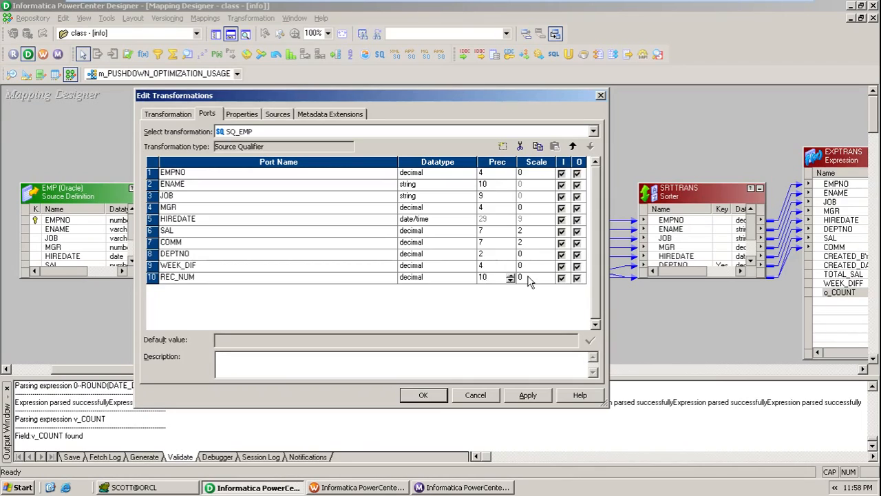
click(528, 395)
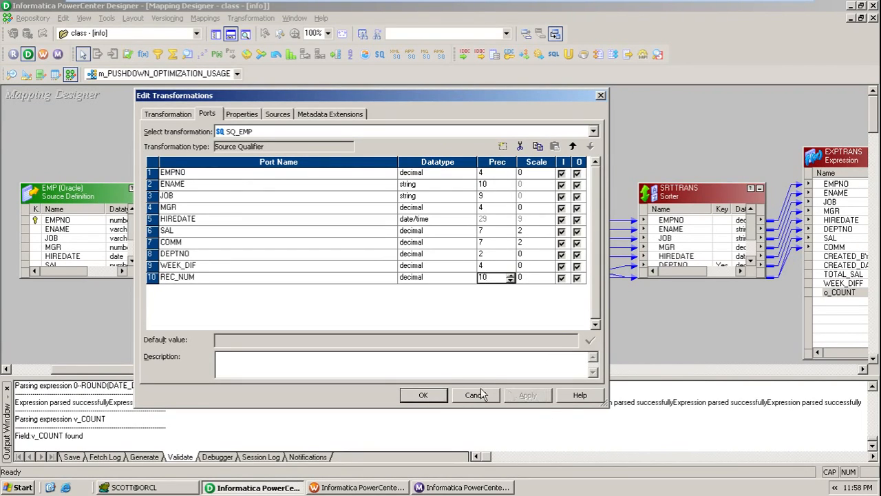
click(427, 395)
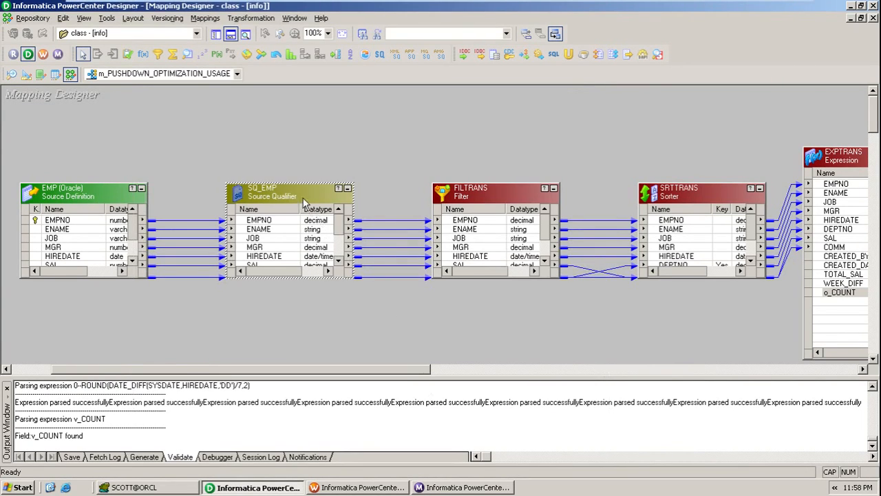
- Enlarge the SQ_EMP and EMP boxes to show all ports, and link EMP's COMM to WEEK_DIF and REC_NUM in SQ_EMP
drag(298, 183, 294, 116)
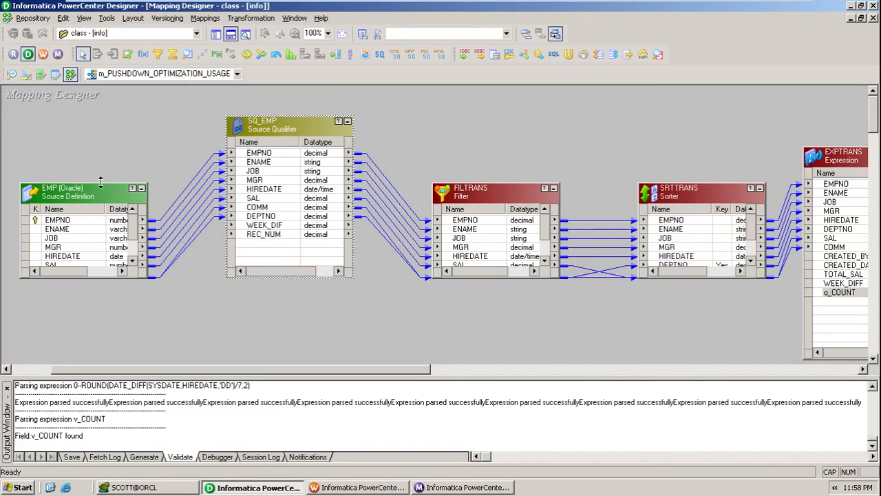
drag(102, 185, 94, 115)
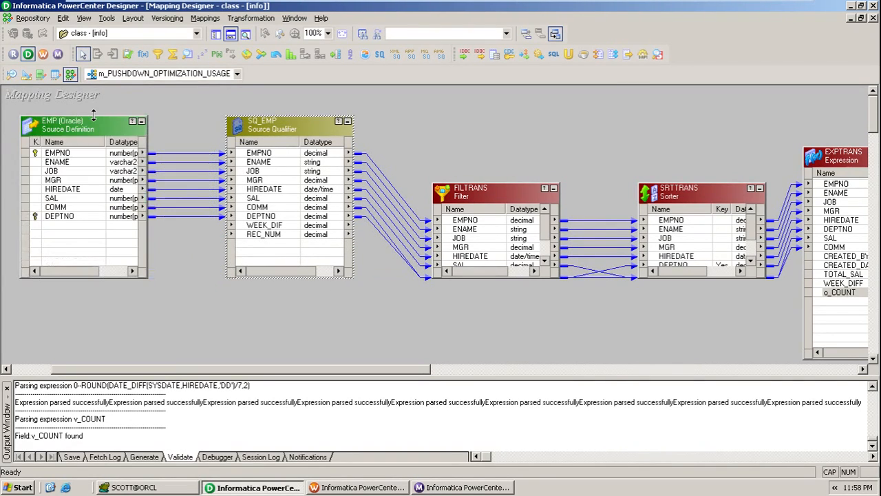
click(128, 209)
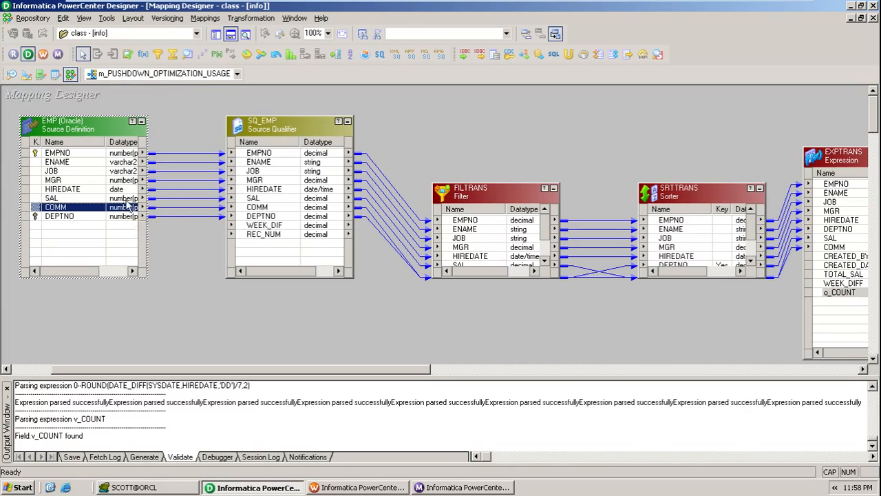
drag(39, 212, 263, 231)
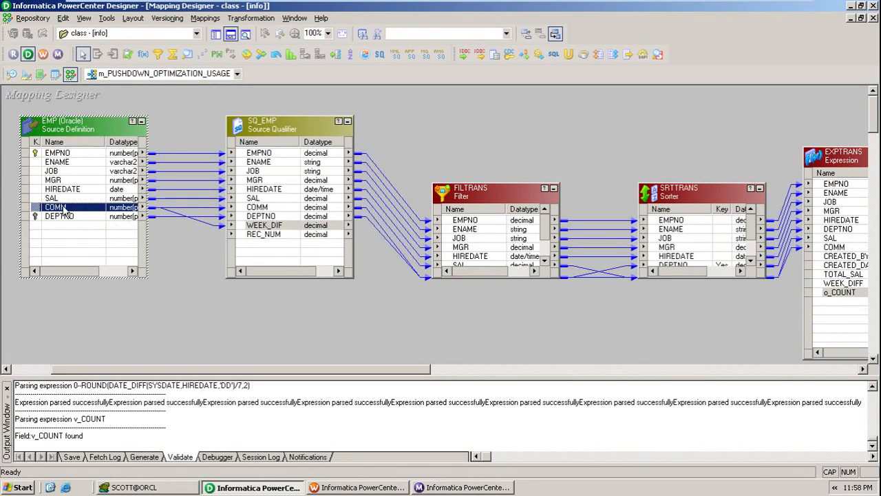
drag(40, 215, 261, 238)
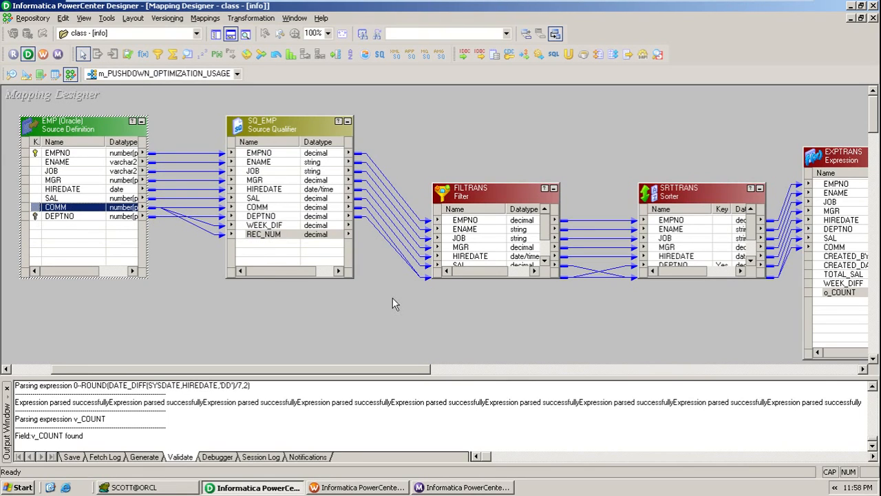
- Enlarge the FILTRANS box and carry WEEK_DIF and REC_NUM from SQ_EMP into it as new linked ports
drag(461, 184, 460, 114)
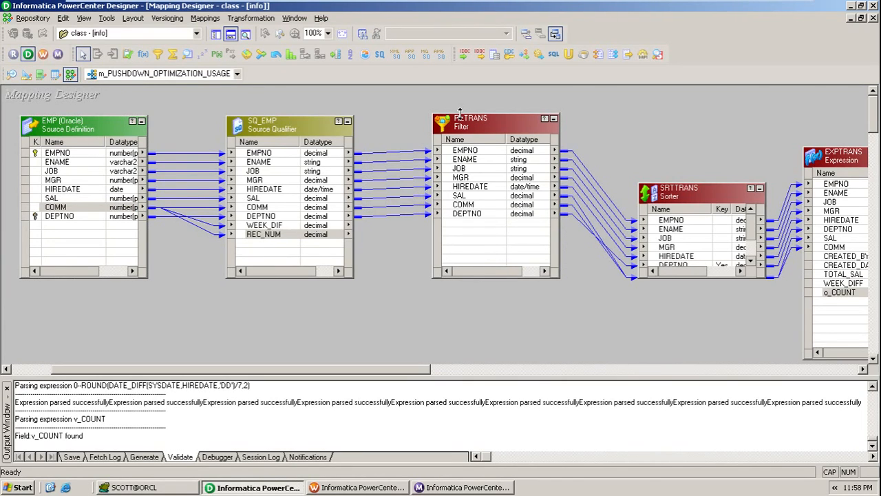
click(278, 226)
shift+click(254, 236)
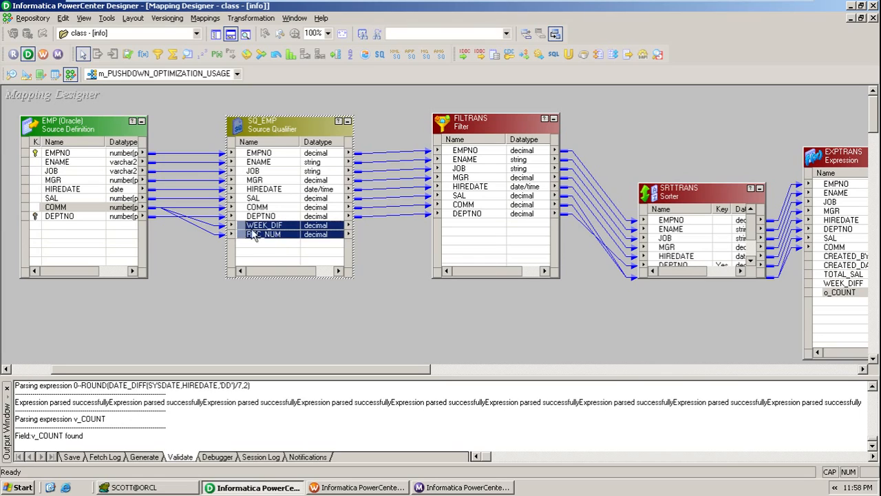
drag(253, 235, 463, 237)
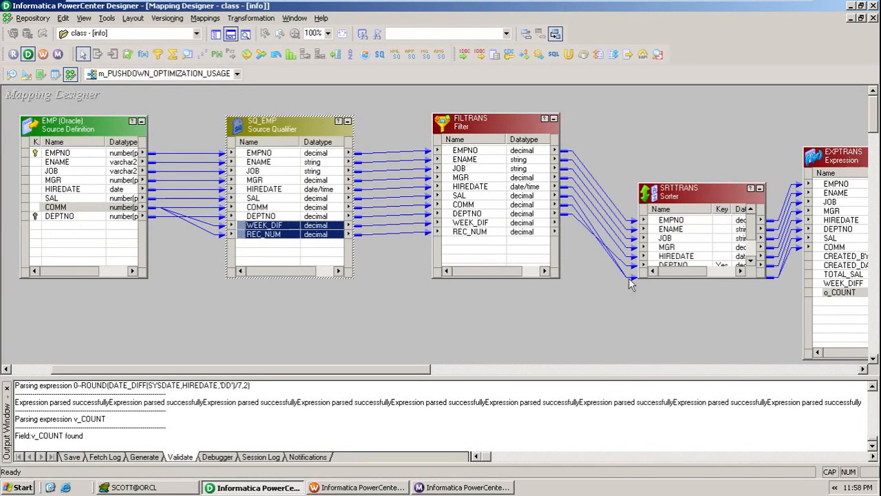
- Enlarge the SRTTRANS box and carry WEEK_DIF and REC_NUM from FILTRANS through SRTTRANS into EXPTRANS
drag(702, 185, 702, 119)
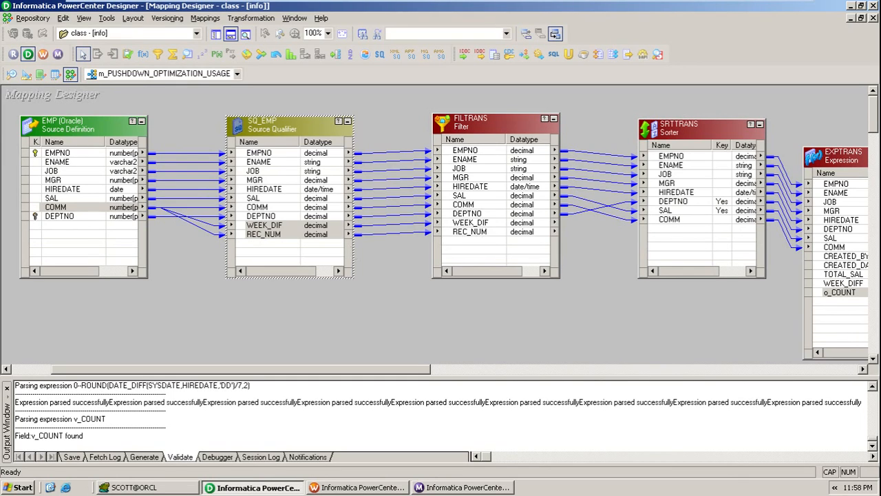
drag(482, 223, 680, 249)
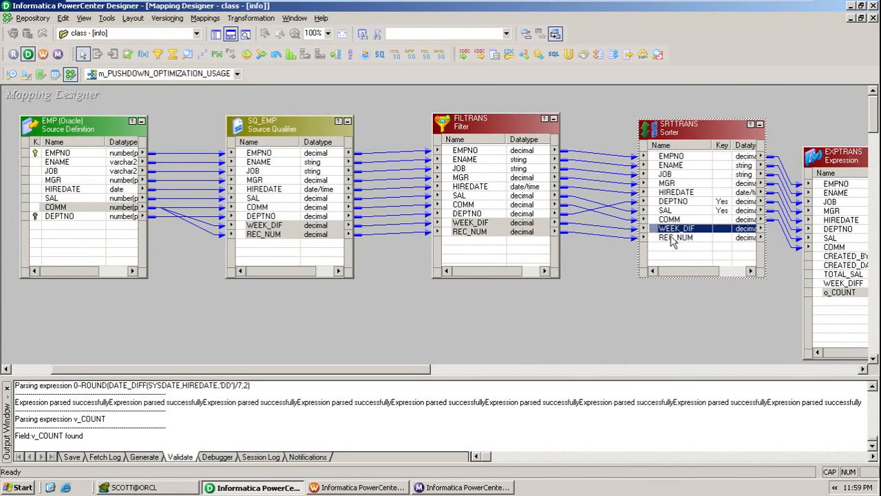
drag(661, 232, 834, 320)
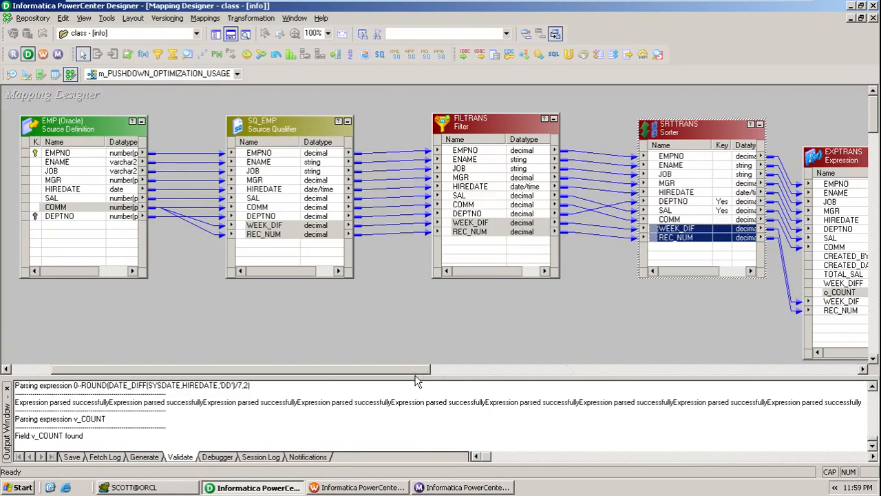
- Delete the WEEK_DIFF, v_COUNT and o_COUNT ports from the EXPTRANS expression transformation and accept the change
drag(419, 375, 564, 389)
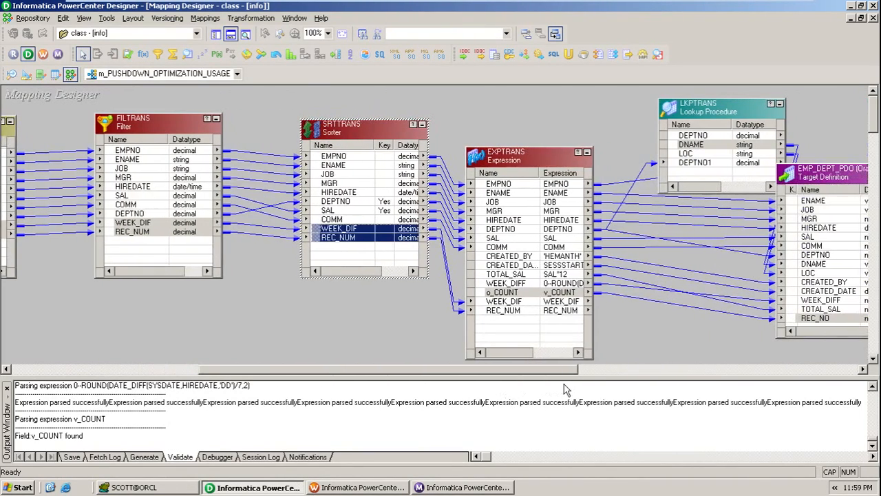
double_click(513, 295)
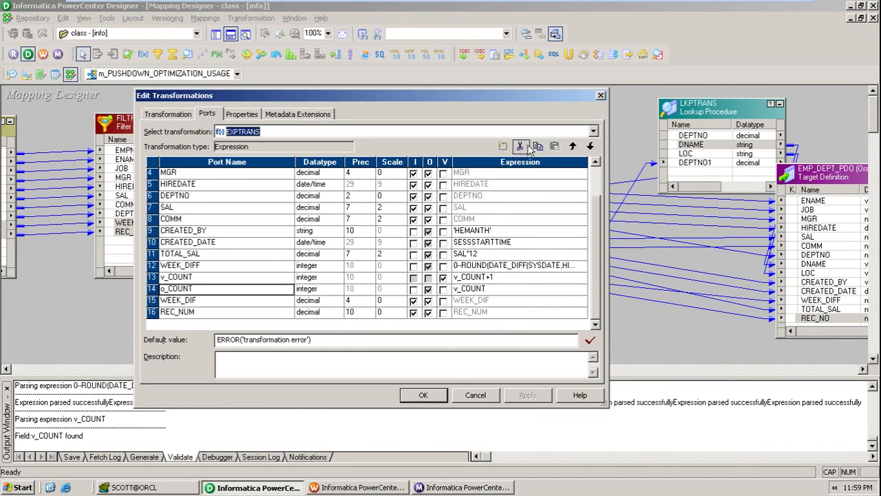
click(248, 266)
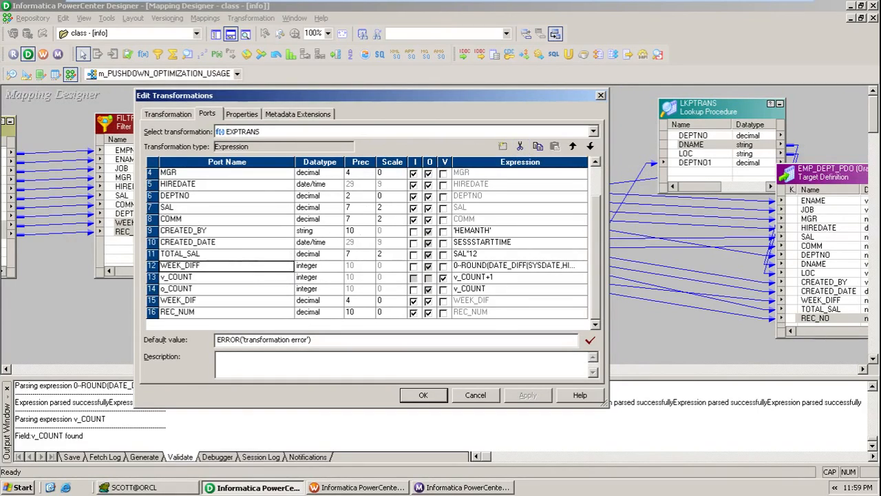
click(522, 147)
click(522, 146)
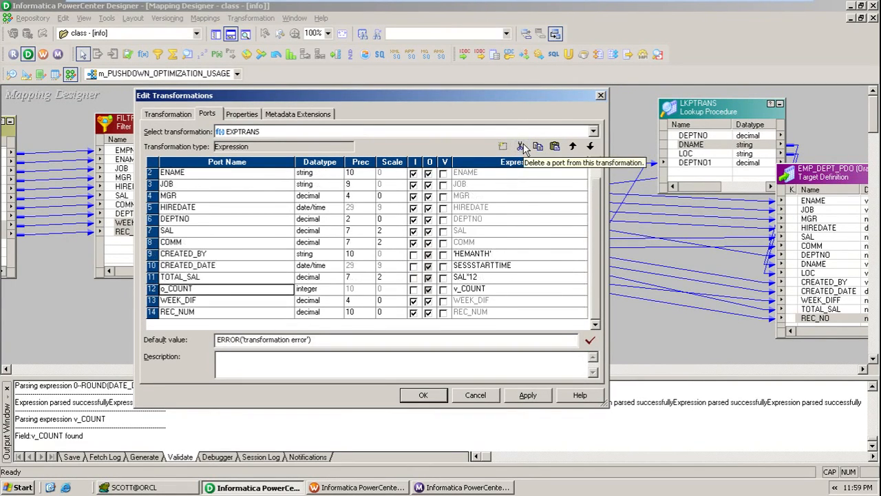
click(522, 147)
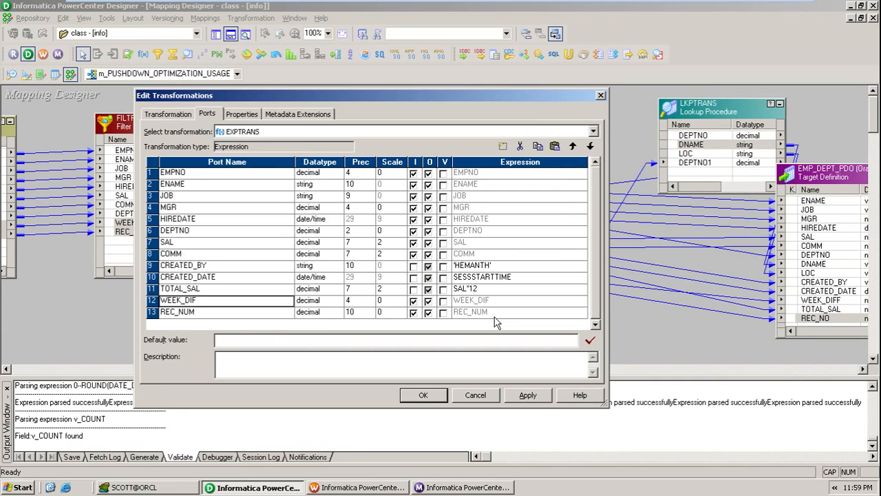
click(429, 394)
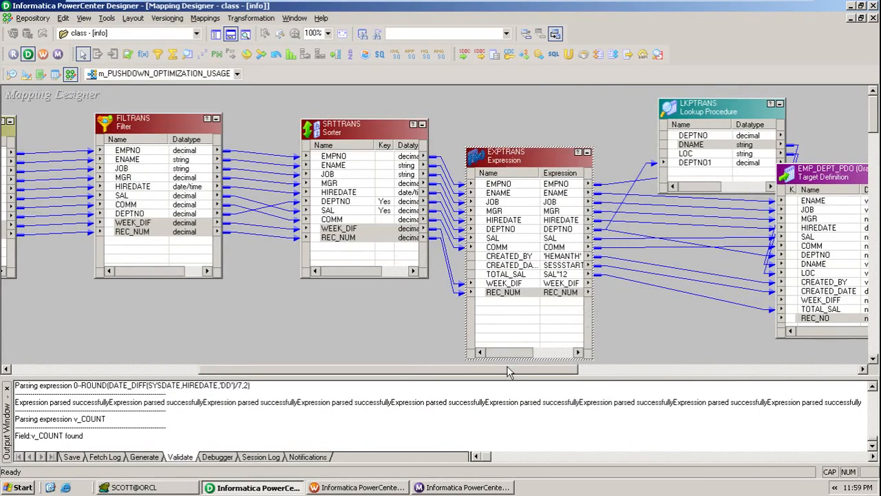
- Link EXPTRANS's WEEK_DIF to WEEK_DIFF and REC_NUM to REC_NO in the EMP_DEPT_PDO target, and save the mapping
drag(511, 369, 573, 371)
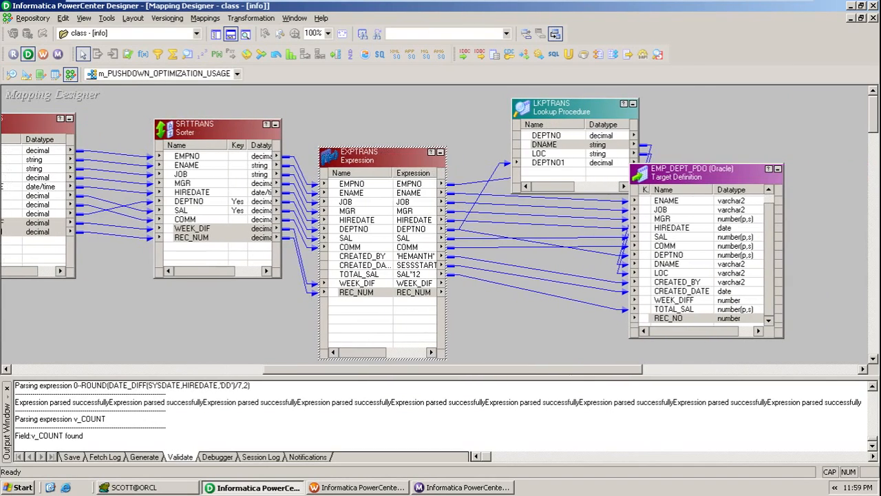
click(363, 284)
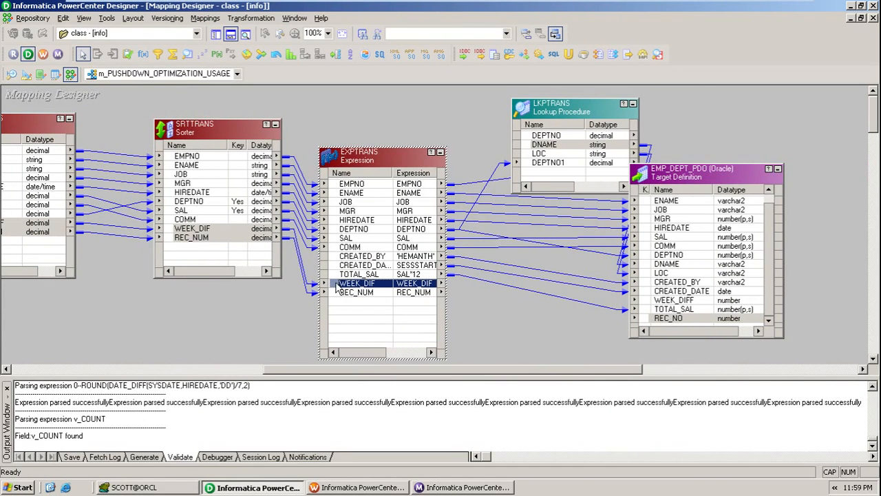
mouse_move(337, 287)
mouse_down()
mouse_move(495, 305)
mouse_move(636, 289)
mouse_move(668, 310)
mouse_up()
click(358, 294)
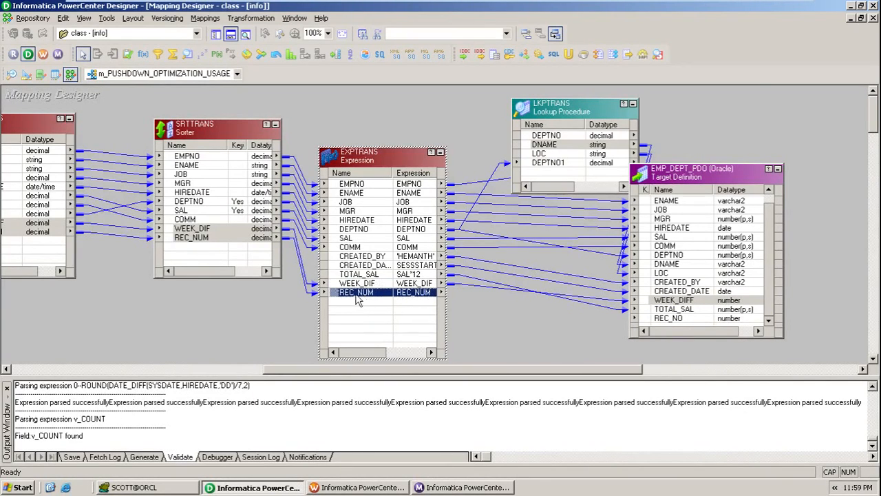
drag(341, 295, 666, 324)
click(565, 349)
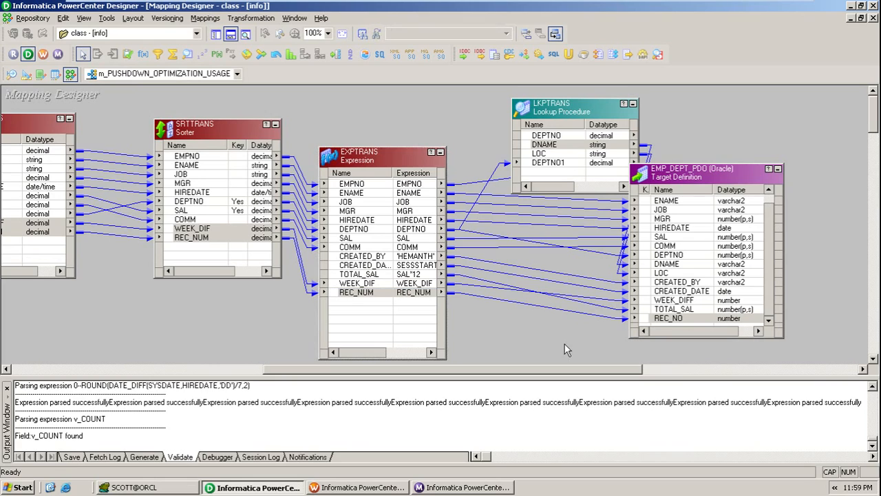
key(ctrl+s)
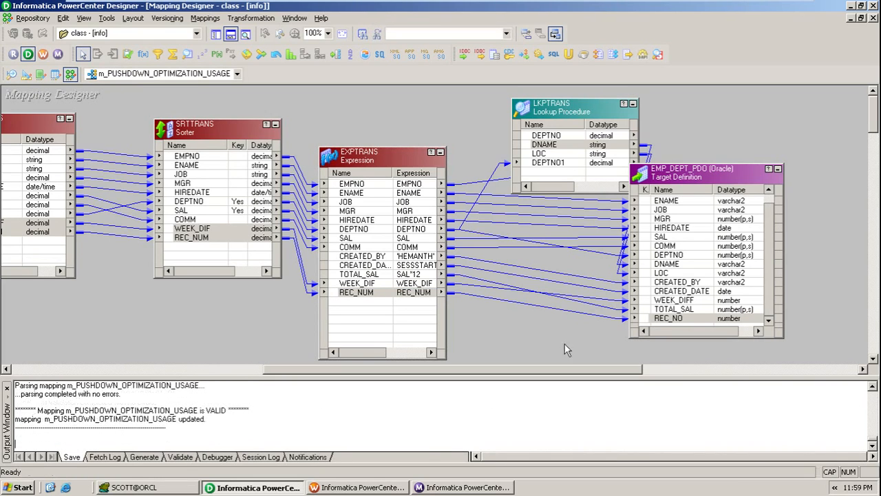
- Switch to Workflow Manager, refresh the mapping of session s_m_PUSHDOWN_OPTIMIZATION_USAGE and save the workflow
click(381, 489)
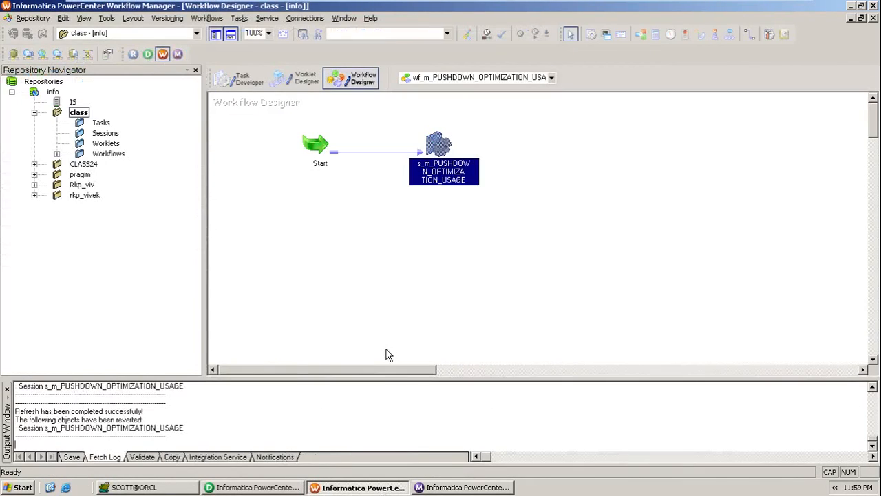
right_click(440, 145)
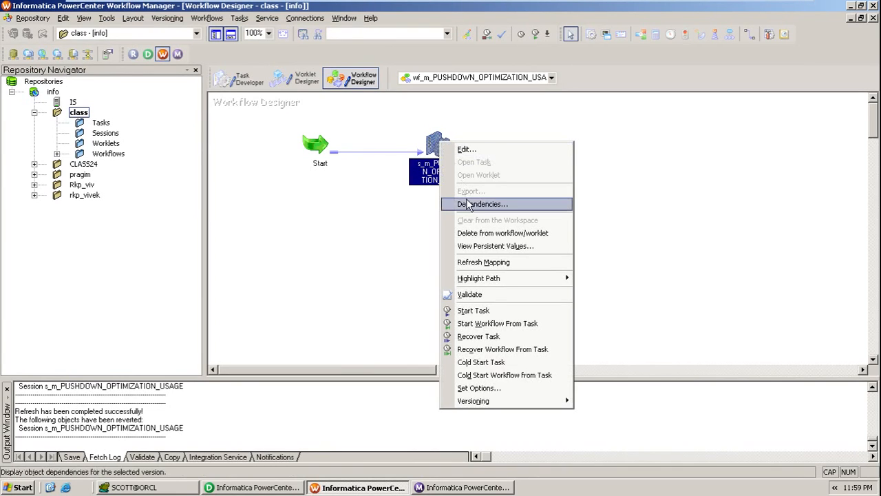
click(485, 262)
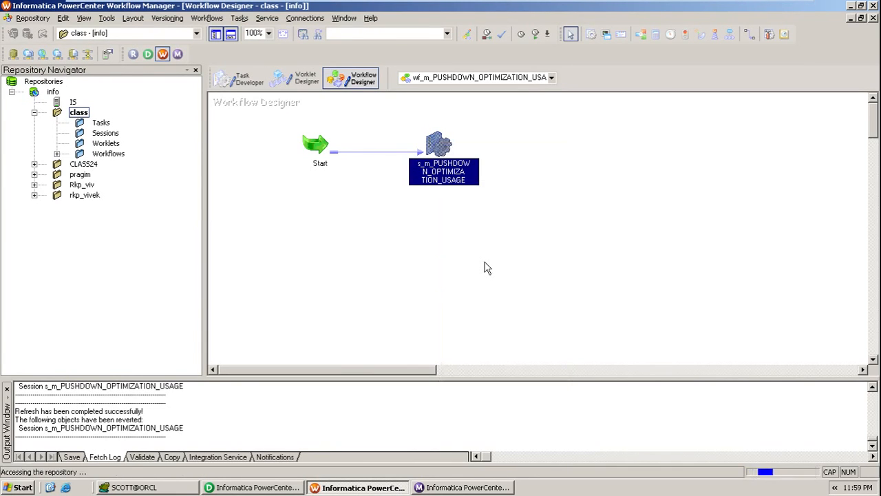
key(ctrl+s)
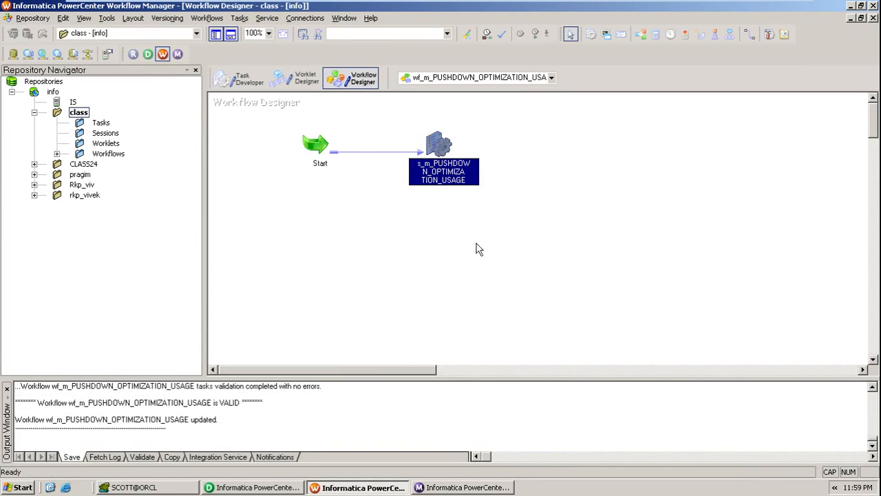
- Examine the pushdown groups, messages and SQL of session s_m_PUSHDOWN_OPTIMIZATION_USAGE in the Pushdown Optimization Viewer
double_click(439, 151)
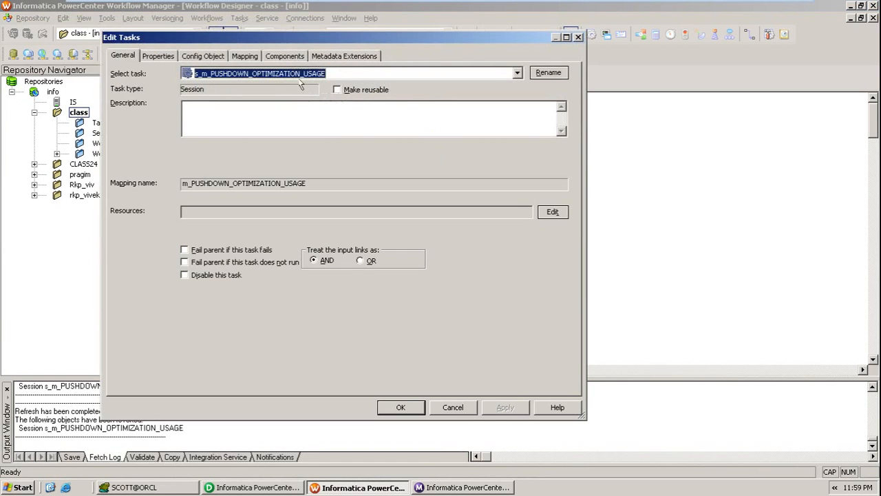
click(252, 58)
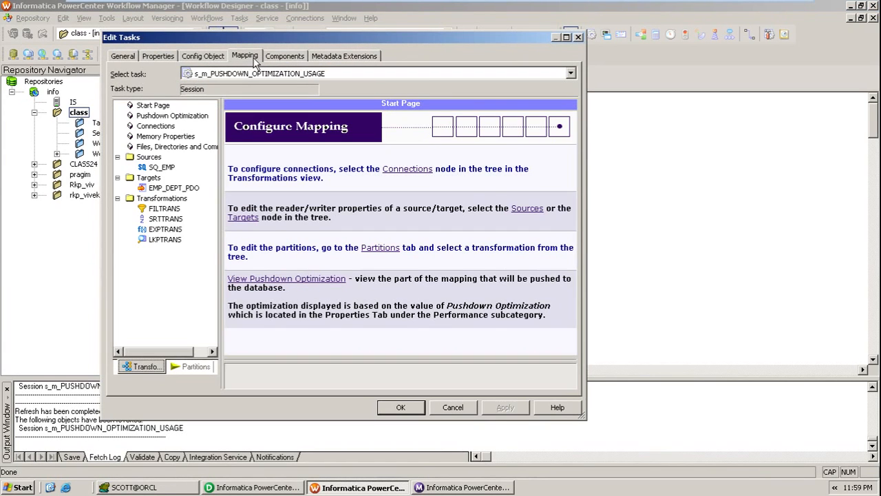
click(199, 117)
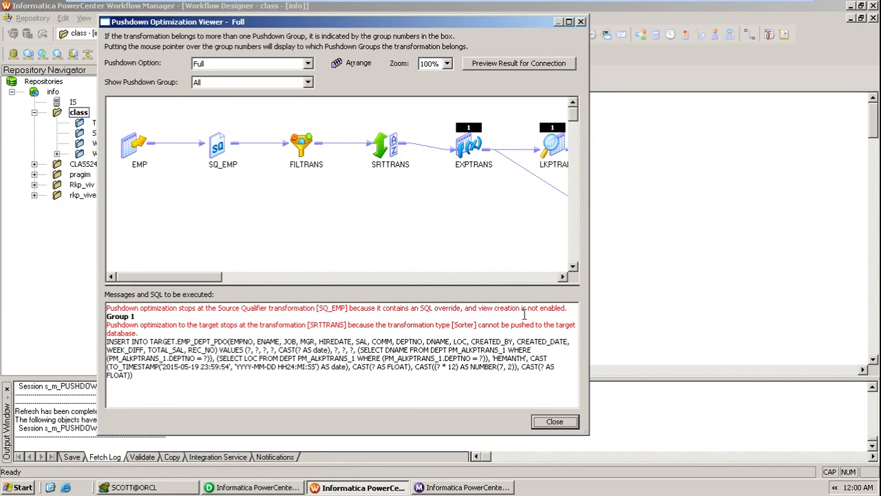
click(554, 422)
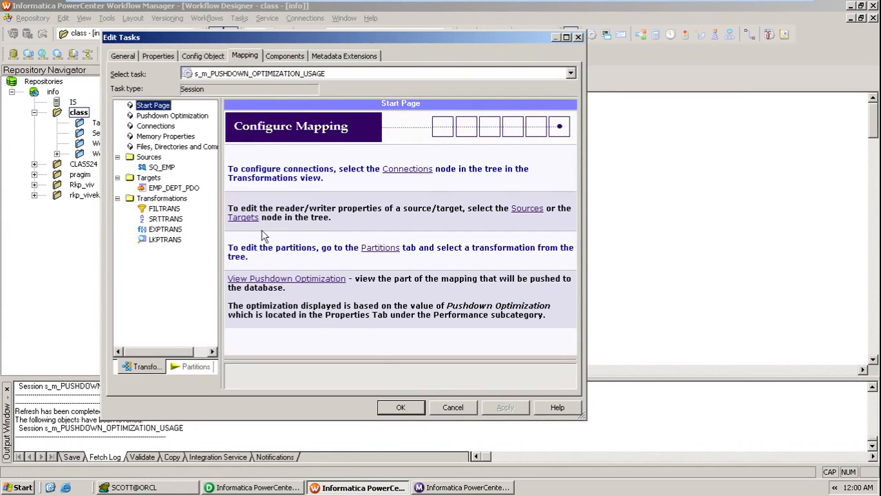
- Enable Allow Temporary View for Pushdown in the session's performance properties and apply the change
click(158, 56)
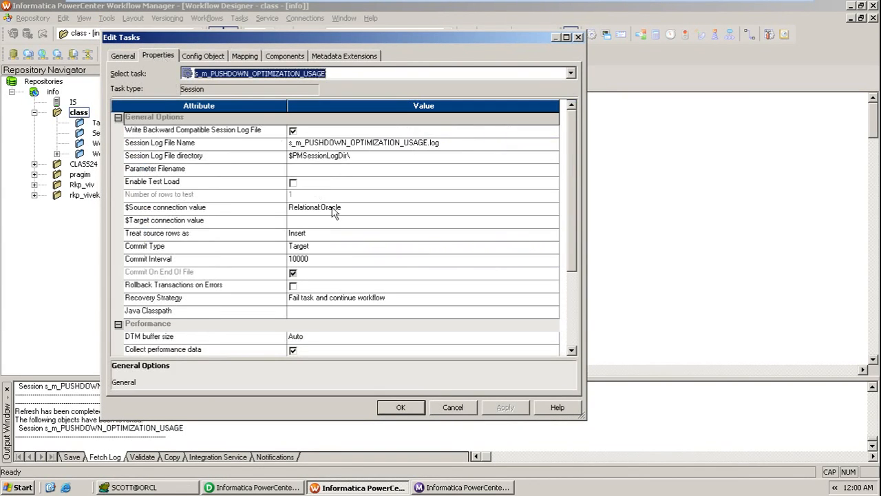
drag(584, 416, 650, 469)
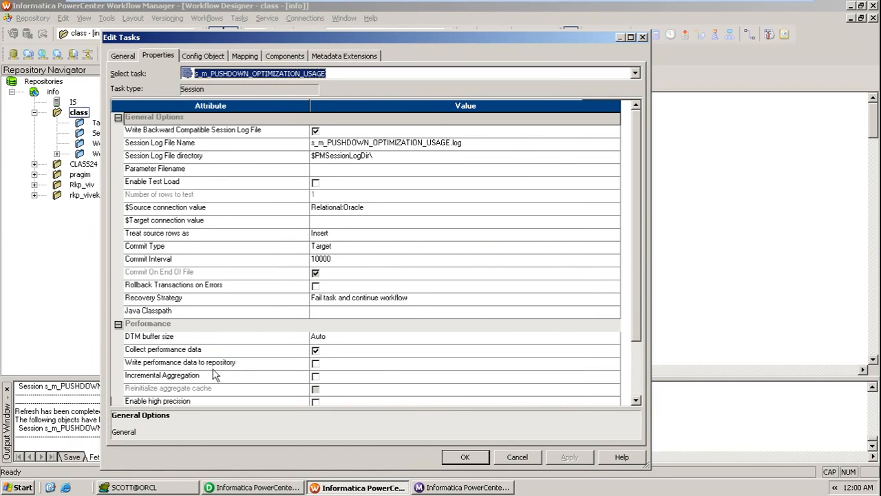
drag(637, 332, 643, 389)
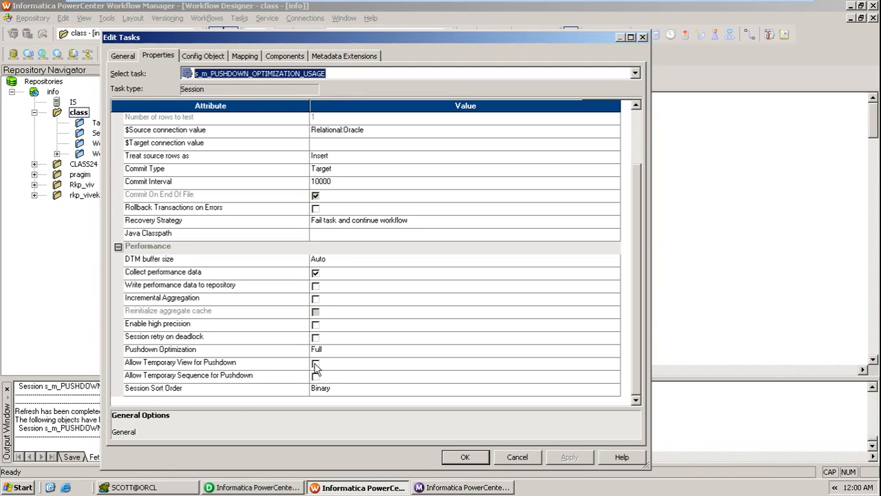
click(292, 365)
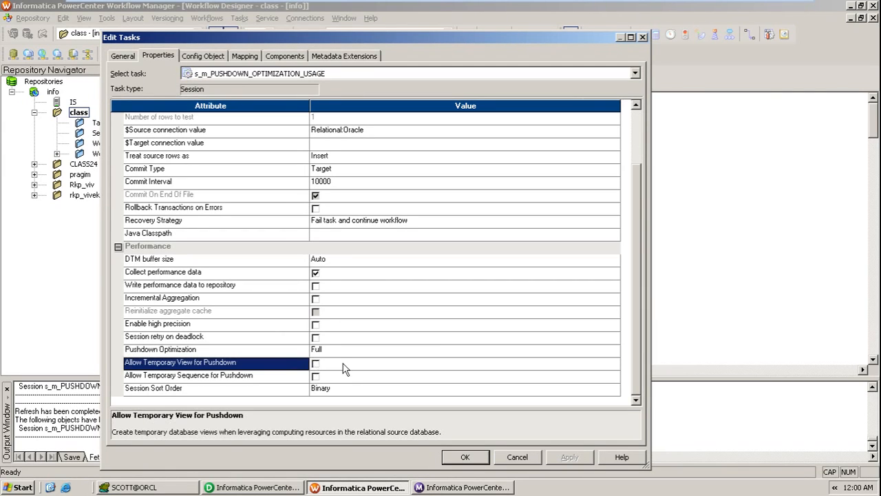
click(316, 364)
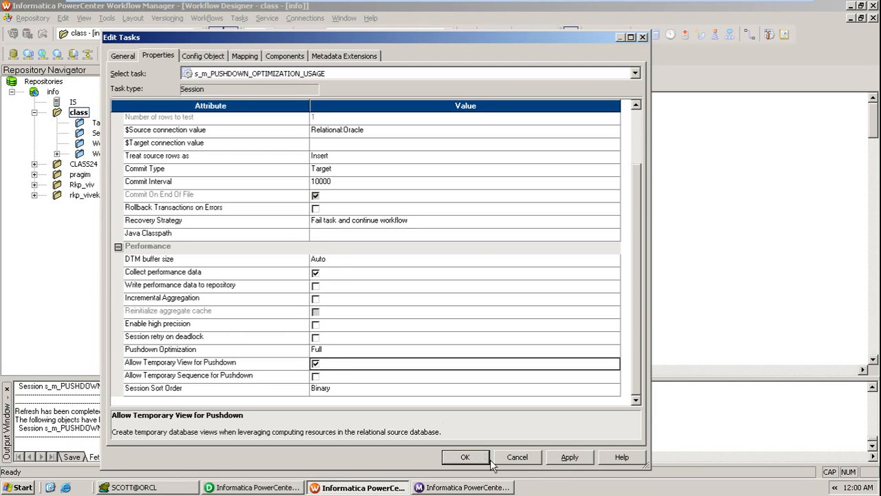
click(562, 461)
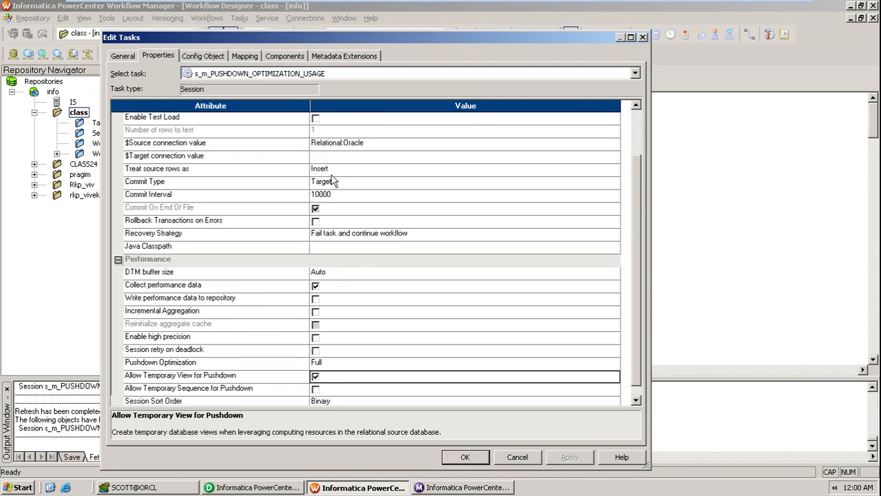
- Review the session's regenerated pushdown groups and SQL through the final DROP VIEW statement, and accept the session settings
click(249, 58)
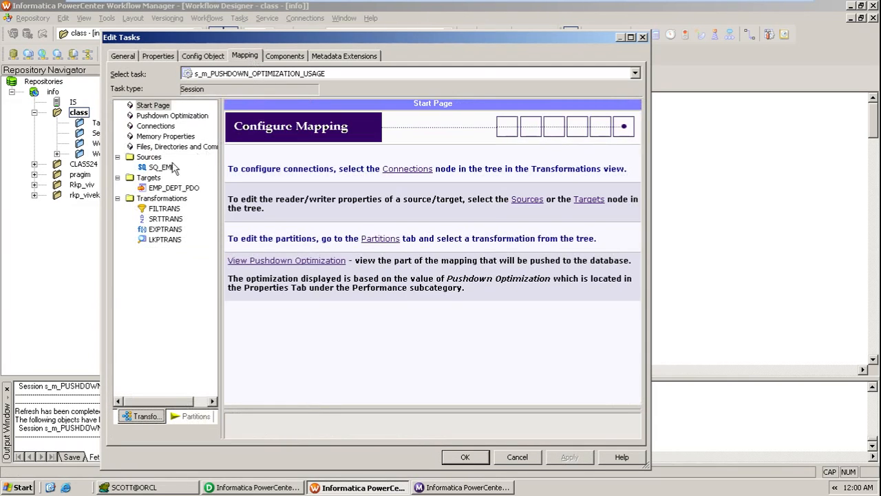
click(172, 117)
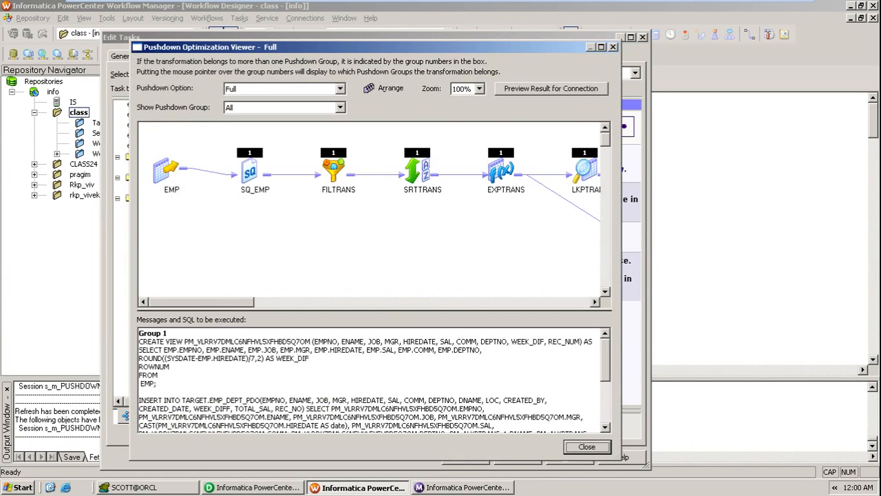
drag(603, 366, 606, 421)
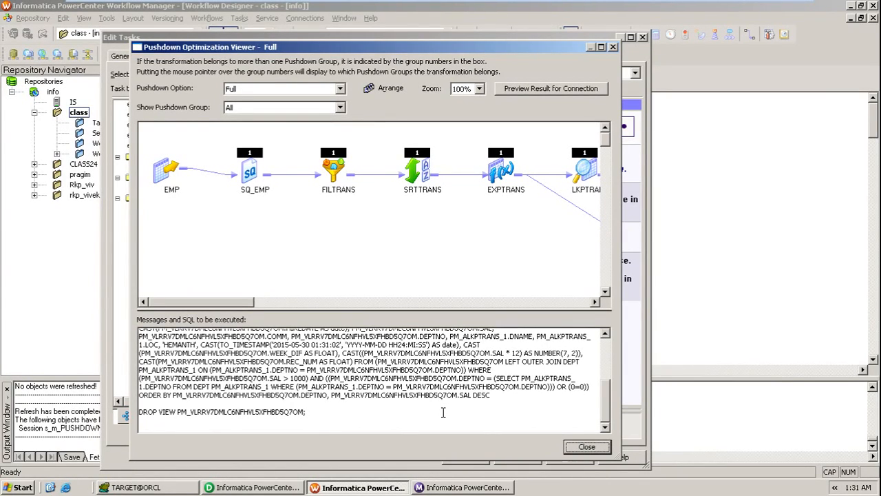
click(591, 447)
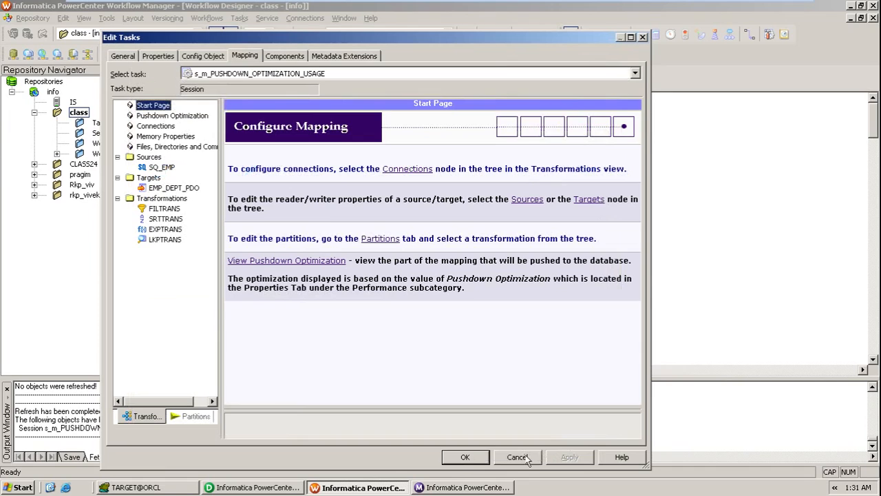
click(462, 457)
- Start workflow wf_m_PUSHDOWN_OPTIMIZATION_USAGE and show its session's run statistics in Workflow Monitor
right_click(425, 291)
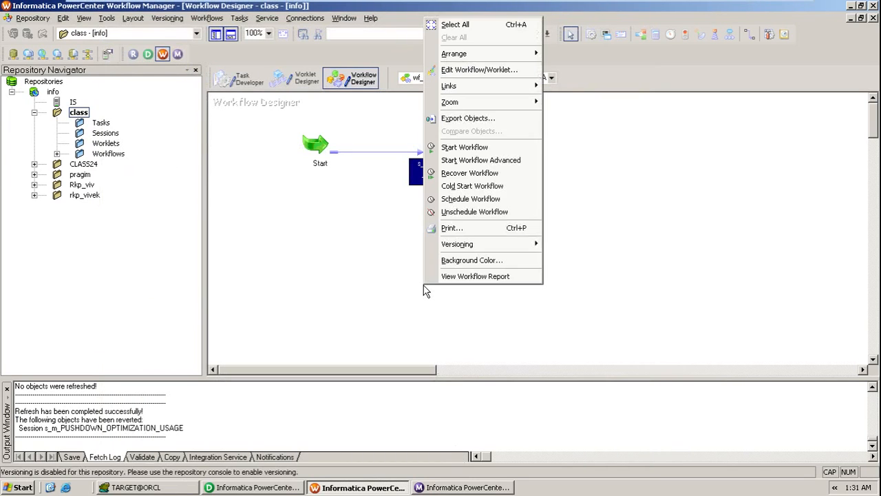
click(379, 283)
key(ctrl+s)
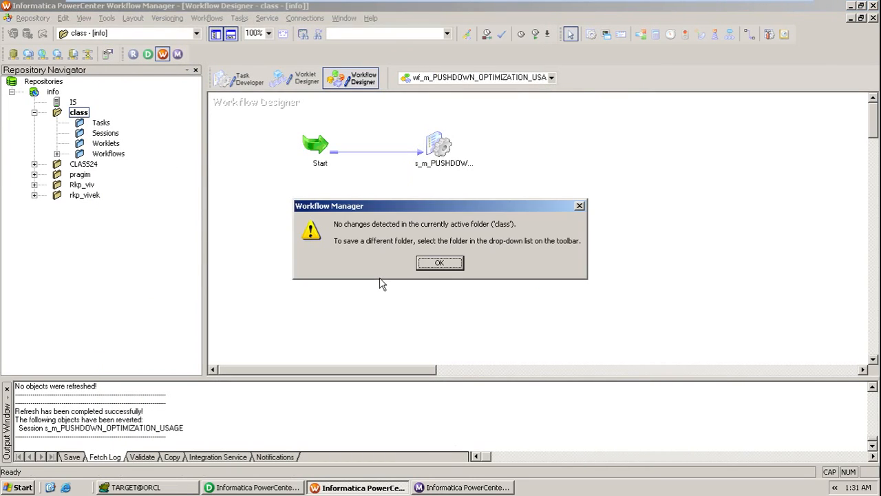
key(Return)
right_click(425, 250)
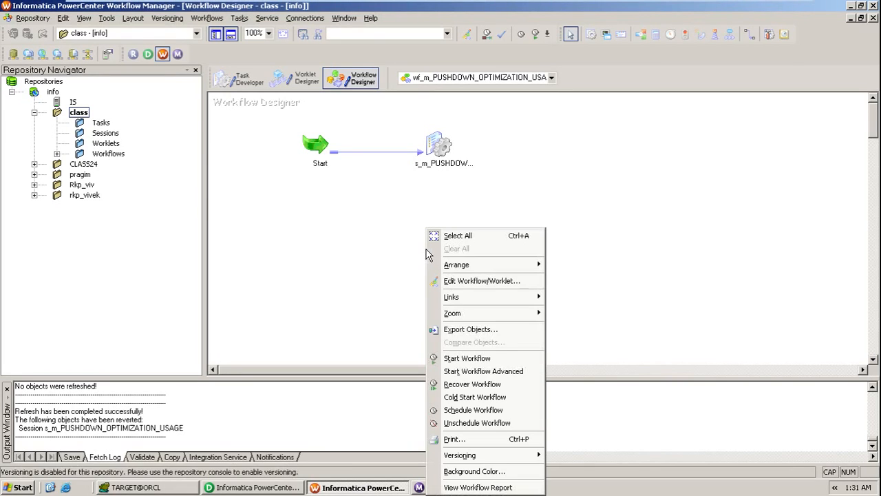
click(460, 358)
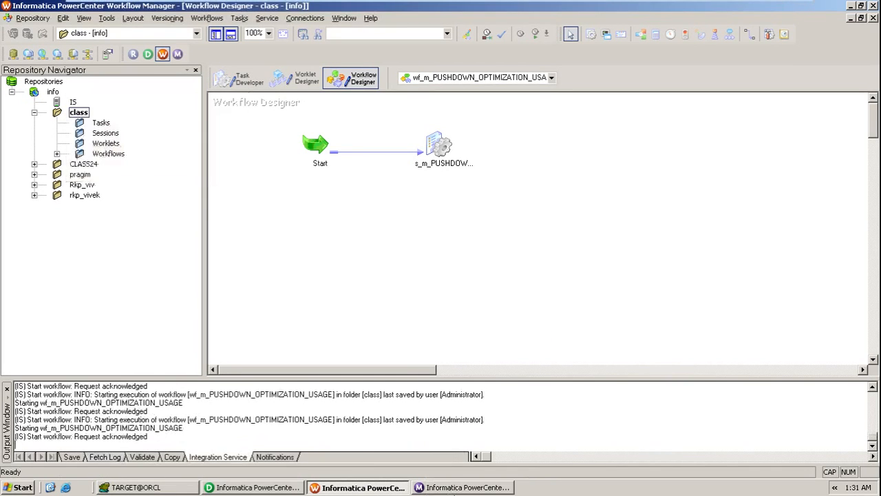
click(458, 488)
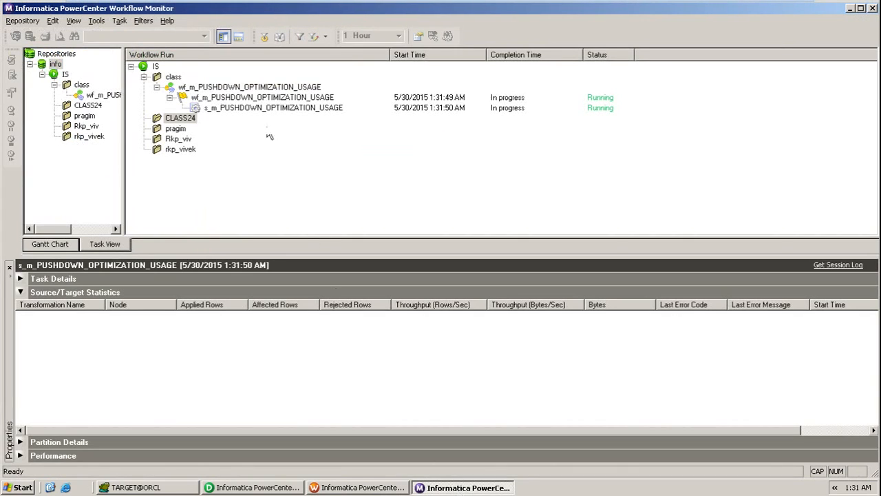
click(268, 108)
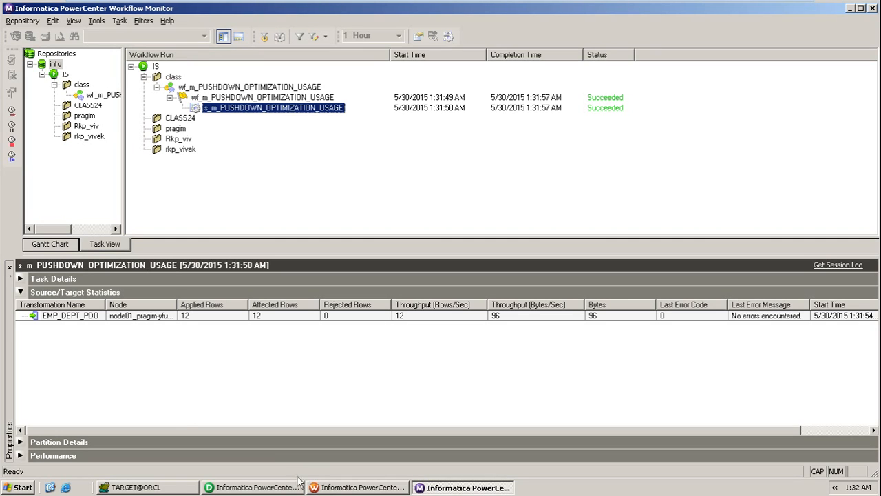
- Switch to TOAD and refresh the data of the EMP_DEPT_PDO table to check the loaded rows
click(169, 487)
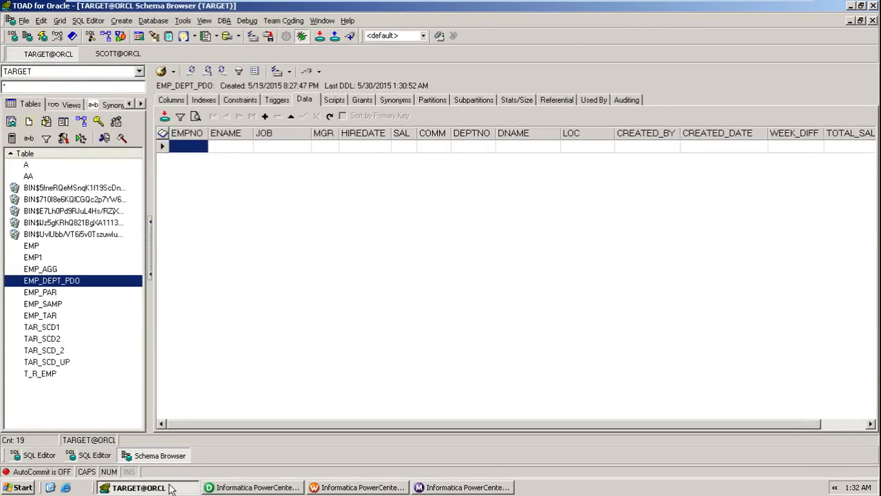
click(222, 71)
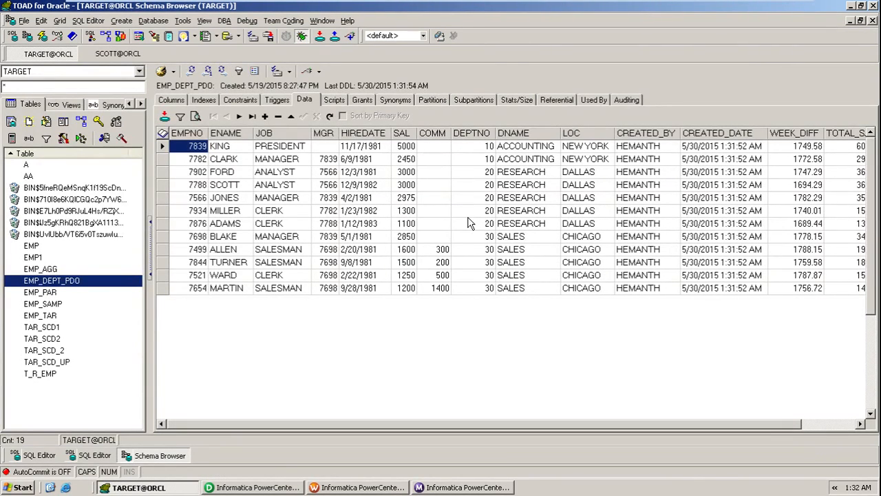
- Switch to PowerCenter Designer and examine the REC_NUM port in the EXPTRANS expression and the SQ_EMP source qualifier
click(387, 488)
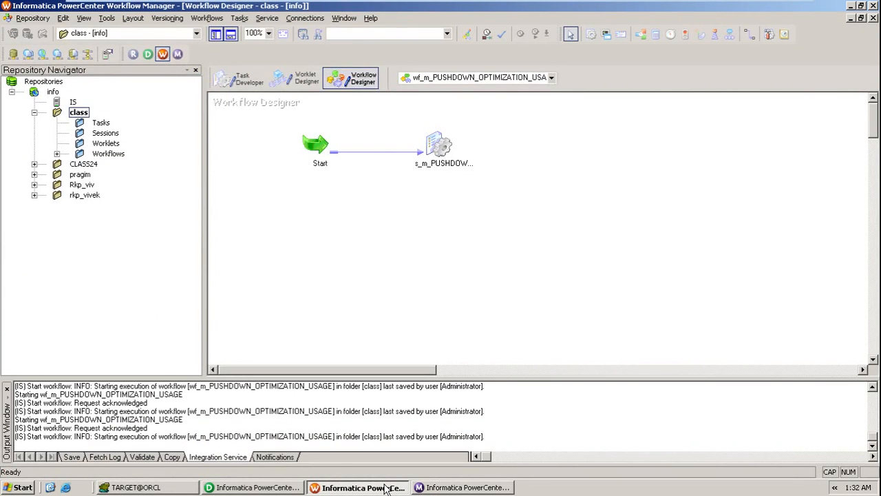
click(261, 488)
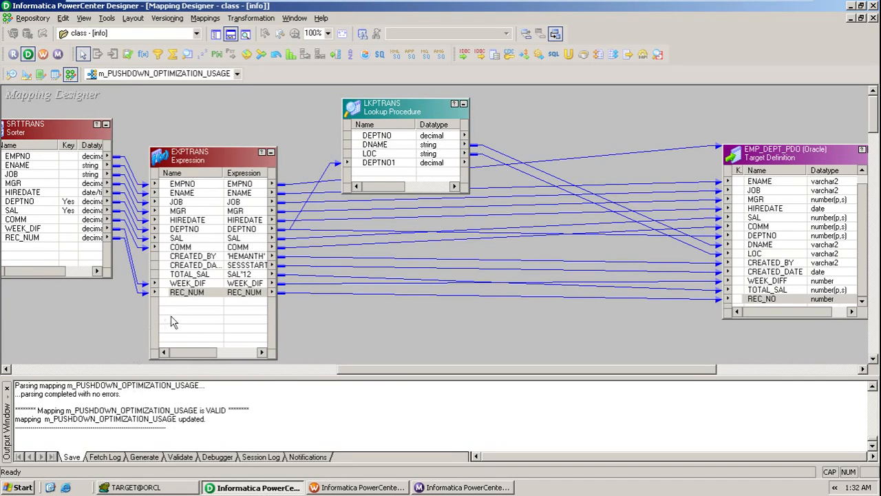
click(187, 294)
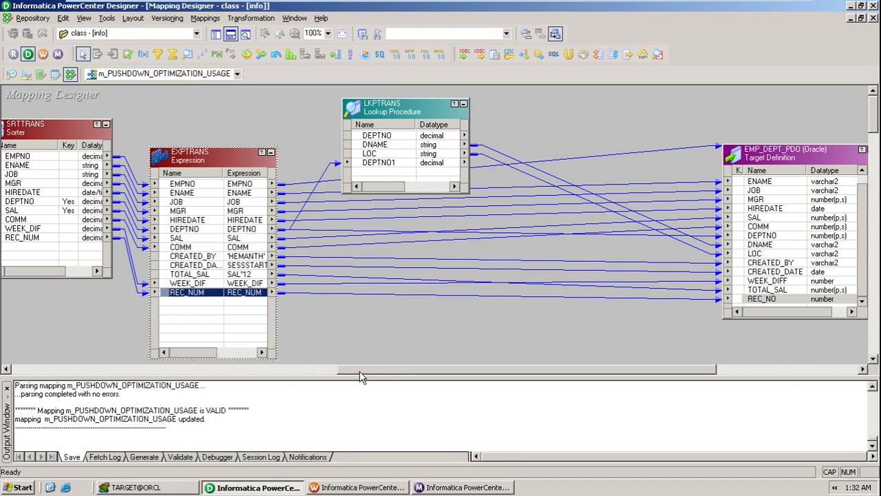
drag(360, 372, 133, 341)
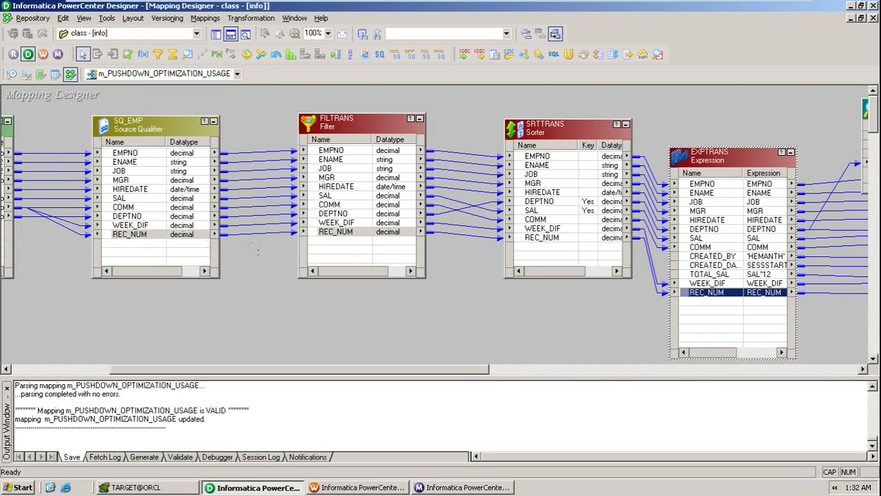
click(167, 236)
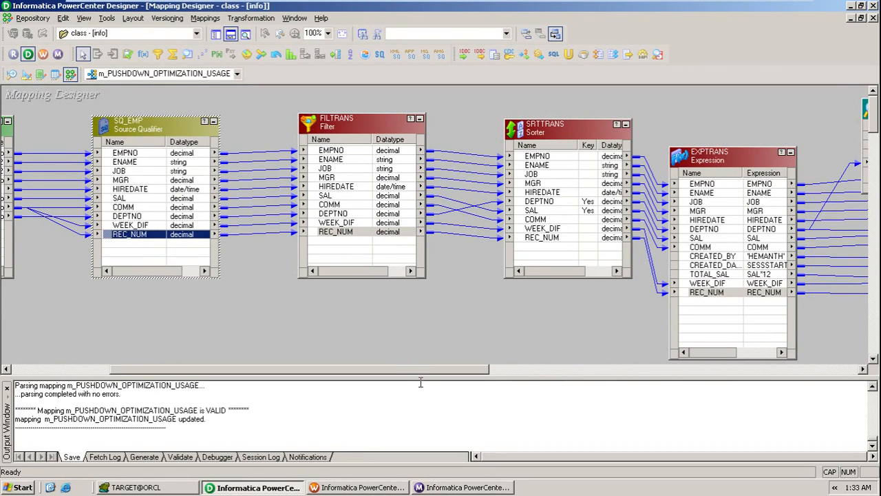
- Add a Sequence Generator transformation to the mapping between LKPTRANS and the EMP_DEPT_PDO target
drag(422, 378, 659, 379)
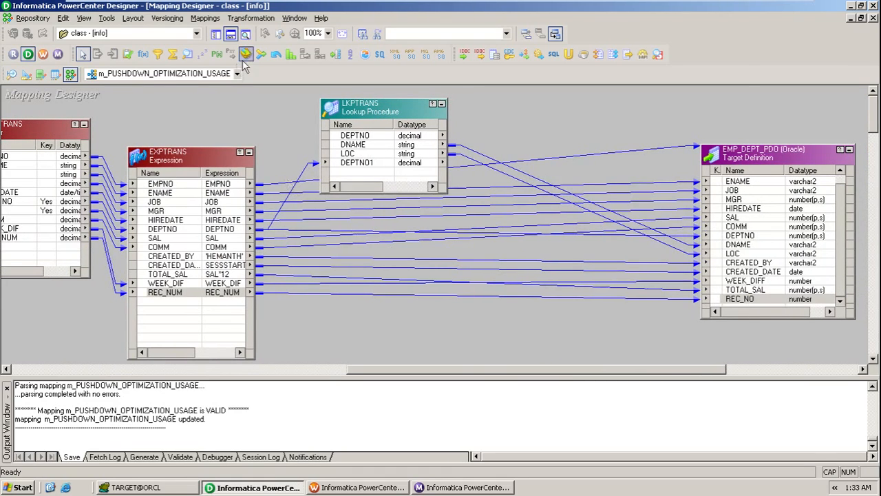
click(204, 55)
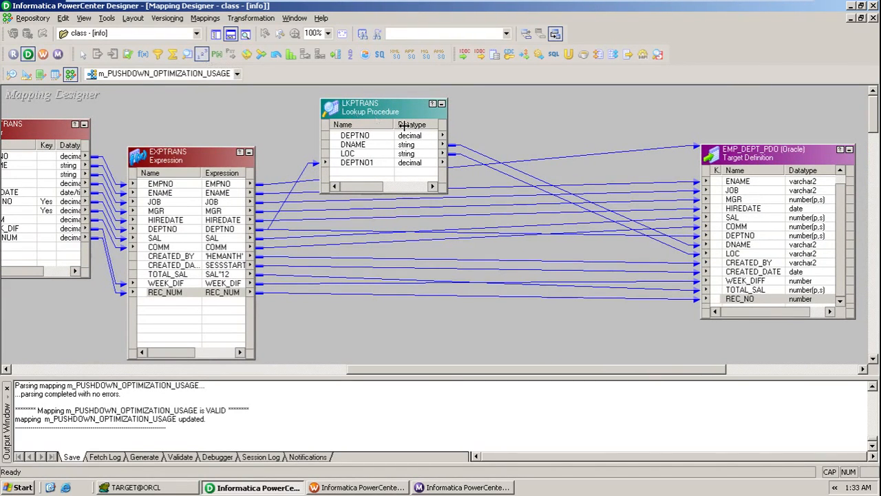
click(544, 112)
click(601, 151)
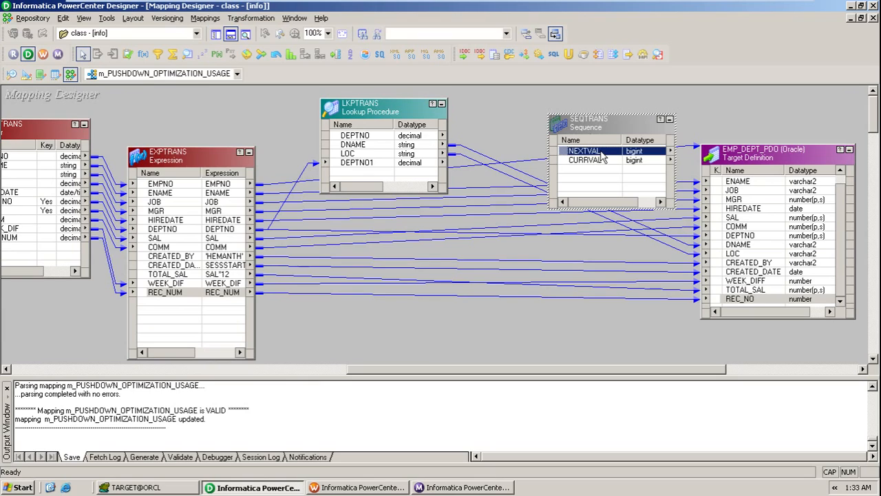
- Link the Sequence Generator's NEXTVAL to REC_NO in EMP_DEPT_PDO, replacing the existing REC_NUM link, and save the mapping
drag(569, 152, 732, 307)
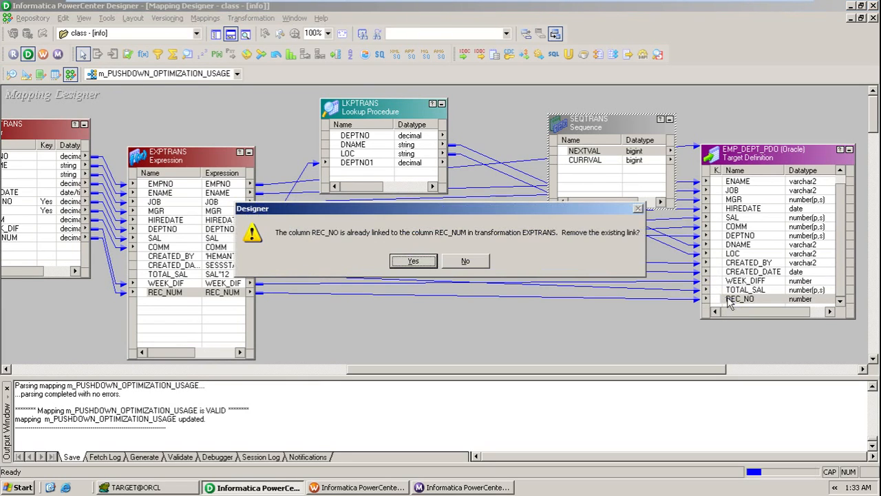
click(413, 261)
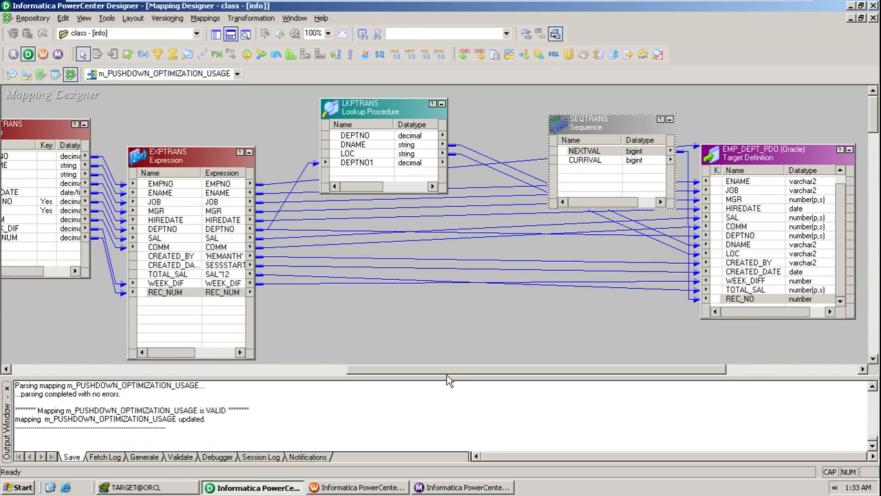
click(437, 318)
key(ctrl+s)
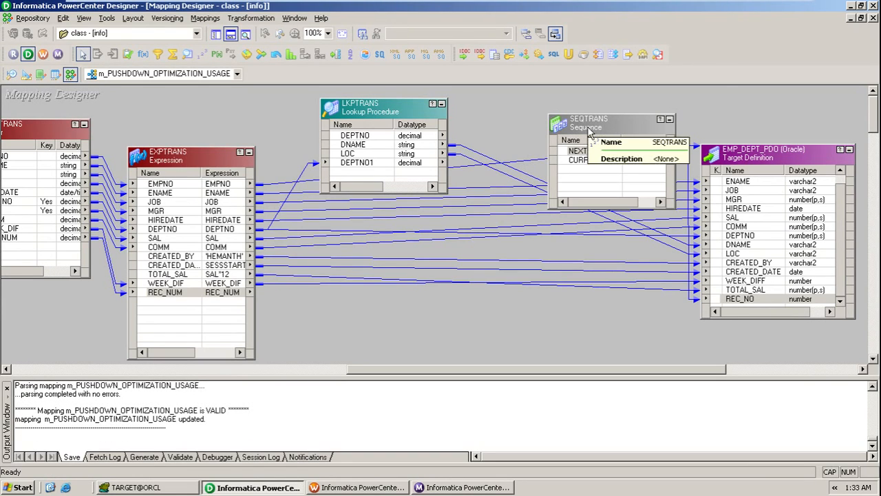
key(ctrl+s)
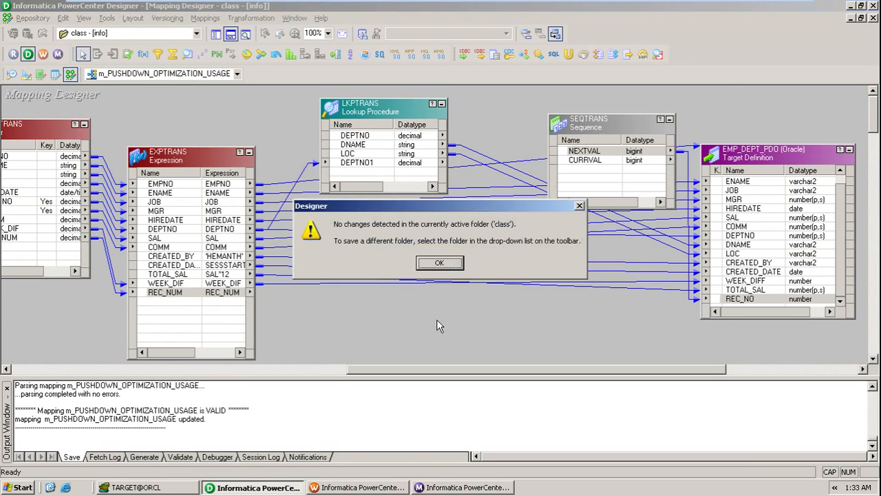
key(Return)
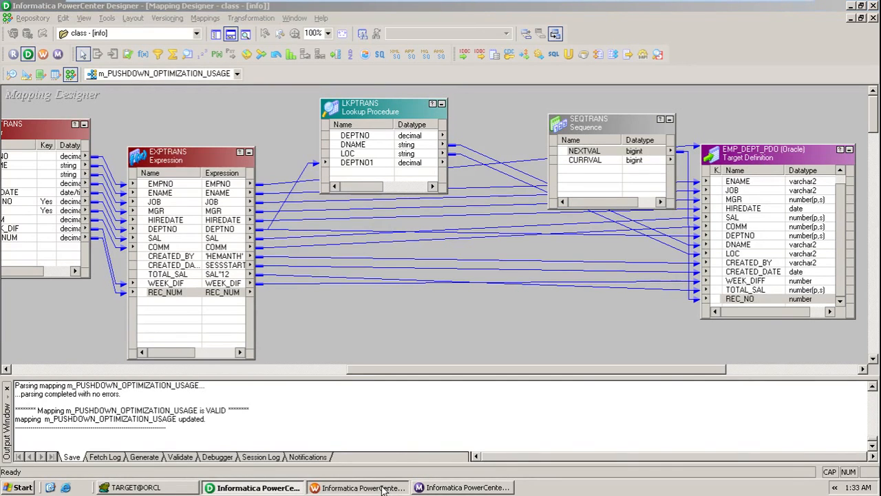
- Switch to Workflow Manager, refresh the mapping of session s_m_PUSHDOWN_OPTIMIZATION_USAGE and save the workflow
click(383, 489)
click(434, 144)
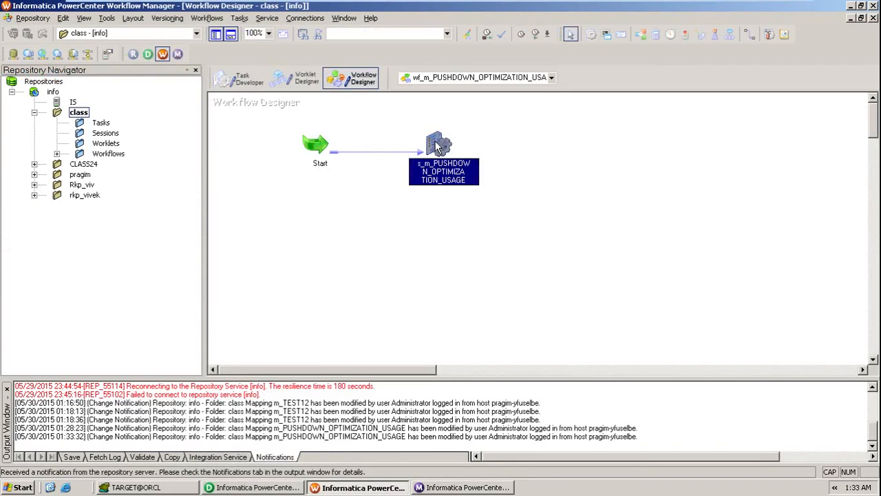
right_click(435, 142)
click(468, 263)
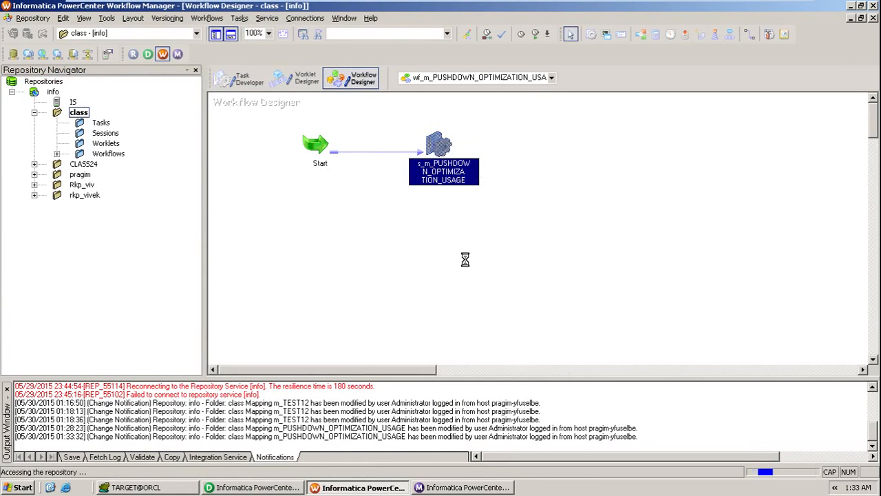
key(ctrl+s)
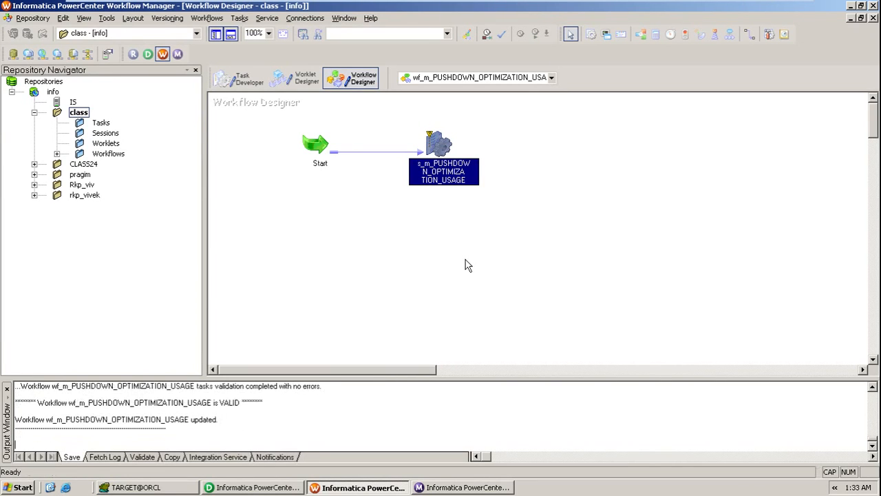
- Examine the session's pushdown optimization groups and the message about SEQTRANS in the Pushdown Optimization Viewer
double_click(439, 147)
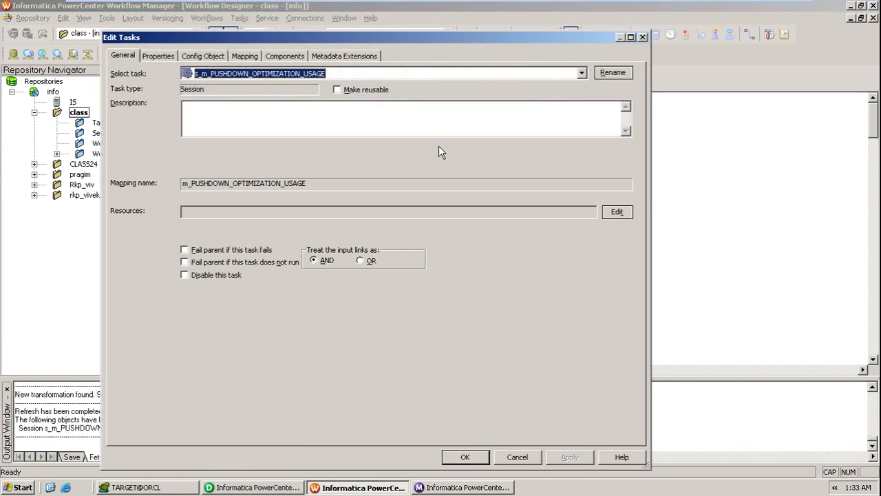
click(245, 57)
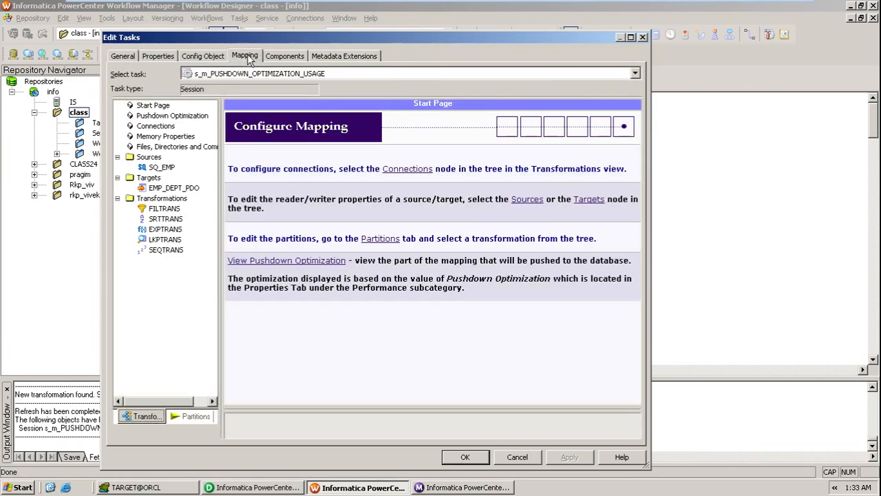
click(185, 119)
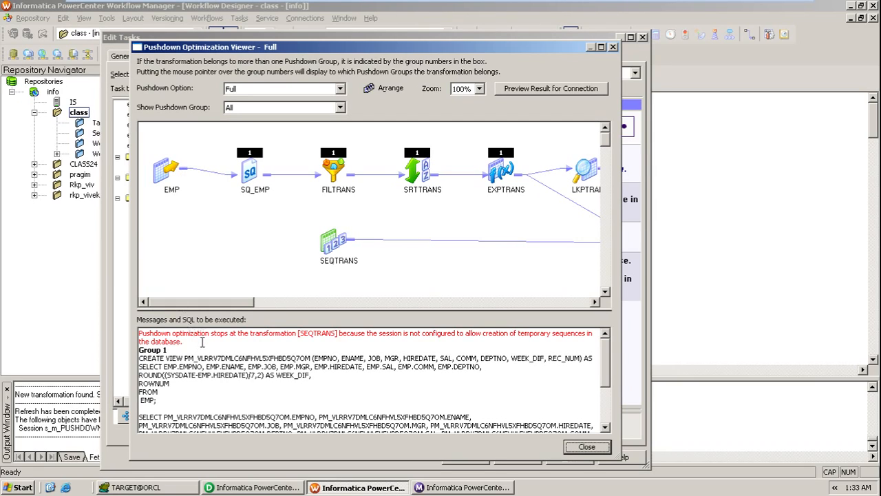
drag(185, 341, 147, 334)
click(203, 367)
click(587, 447)
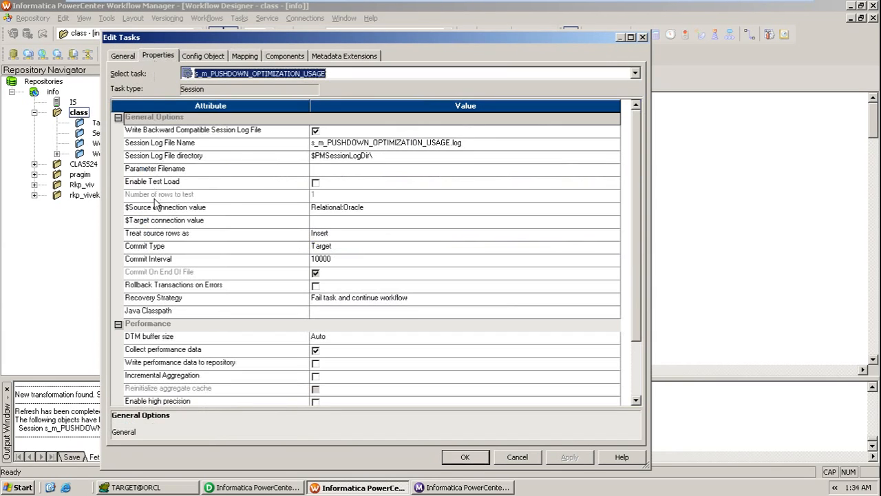
- Enable Allow Temporary Sequence for Pushdown in the session's performance properties and apply the change
click(117, 118)
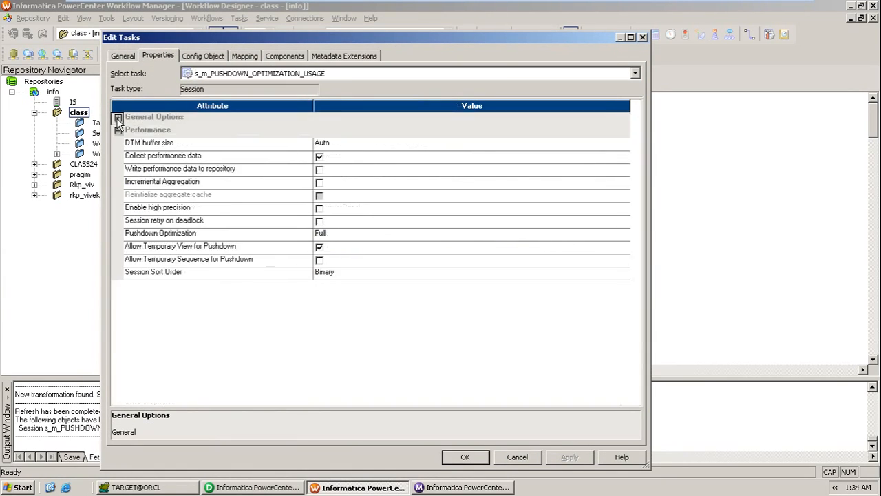
click(190, 260)
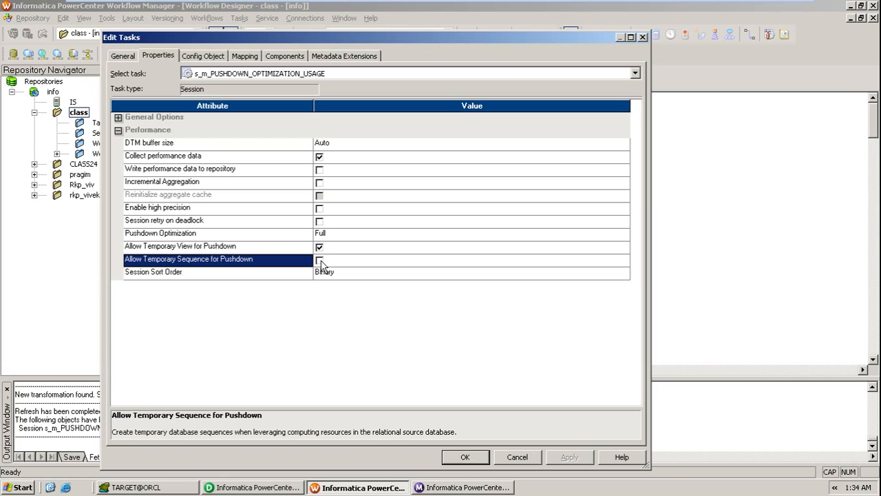
click(320, 261)
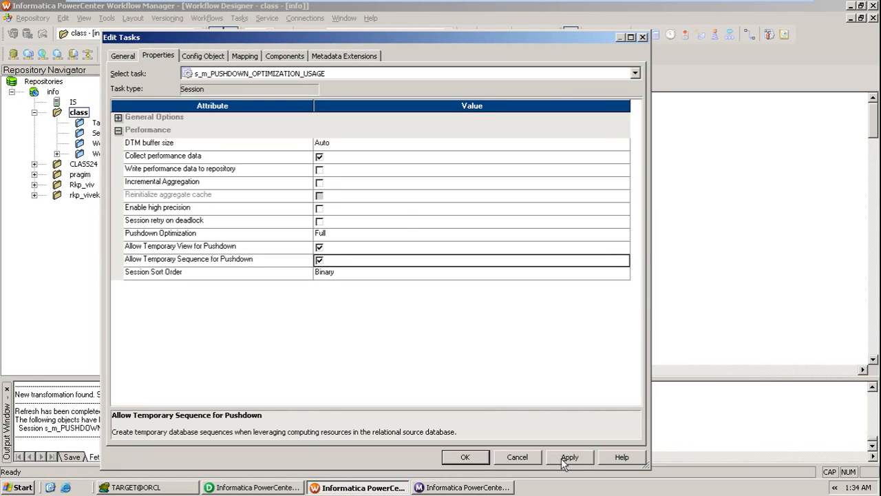
click(564, 460)
- Check the session's regenerated pushdown messages and SQL in the Pushdown Optimization Viewer, and accept the session settings
click(249, 58)
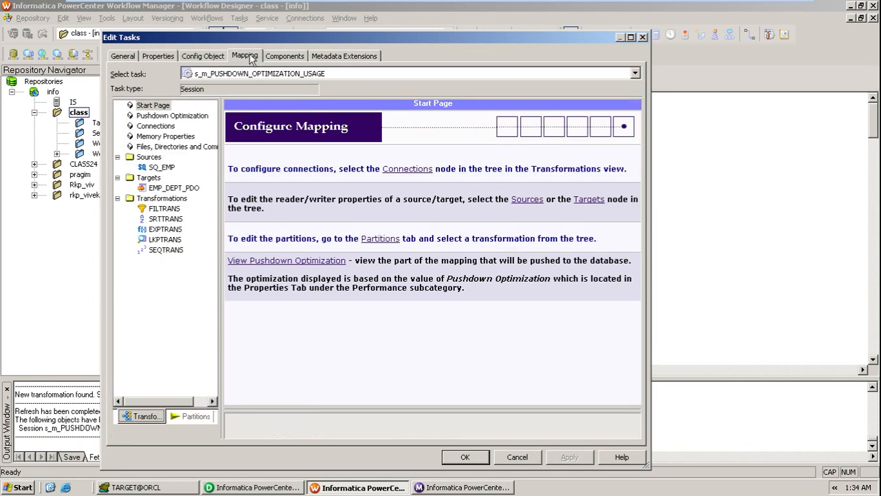
click(188, 117)
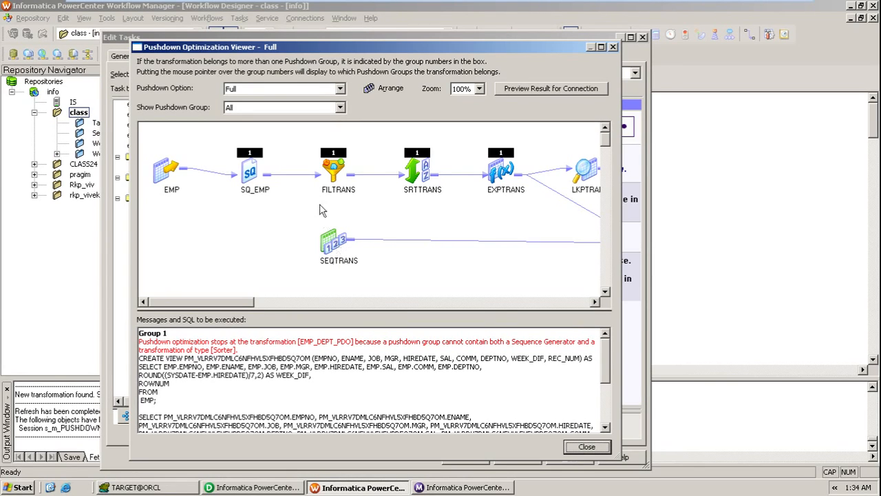
click(584, 449)
click(463, 457)
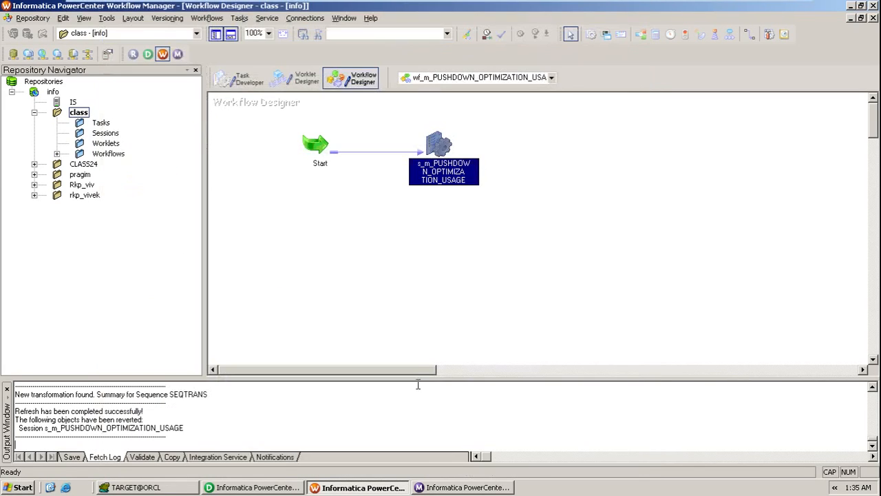
- Switch to Designer, check the DEPTNO and SAL sort keys, and delete the SRTTRANS Sorter from the mapping
click(282, 487)
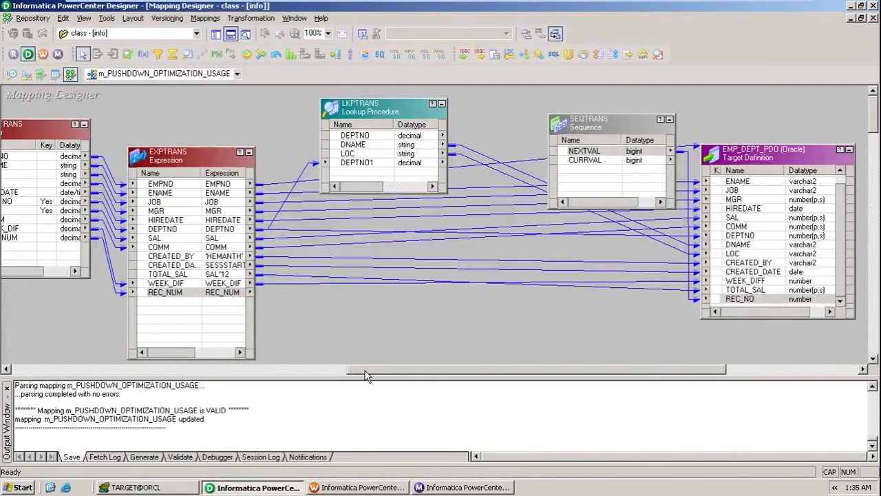
drag(365, 370, 217, 370)
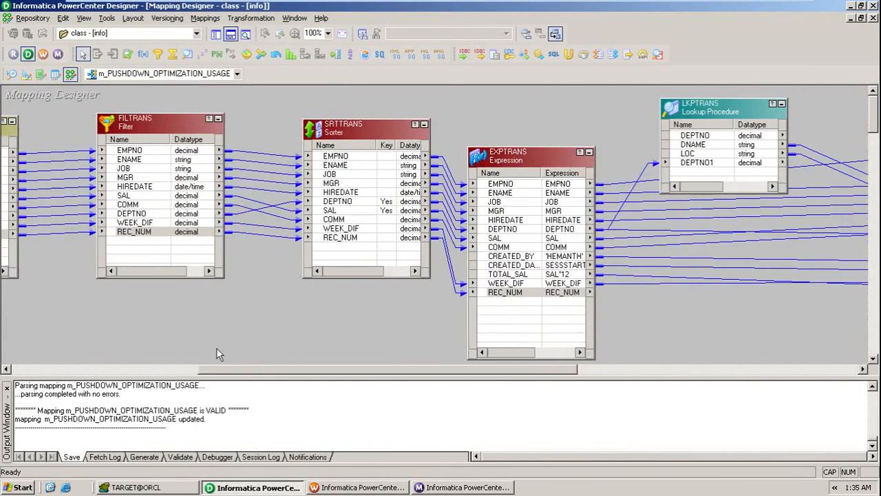
click(338, 202)
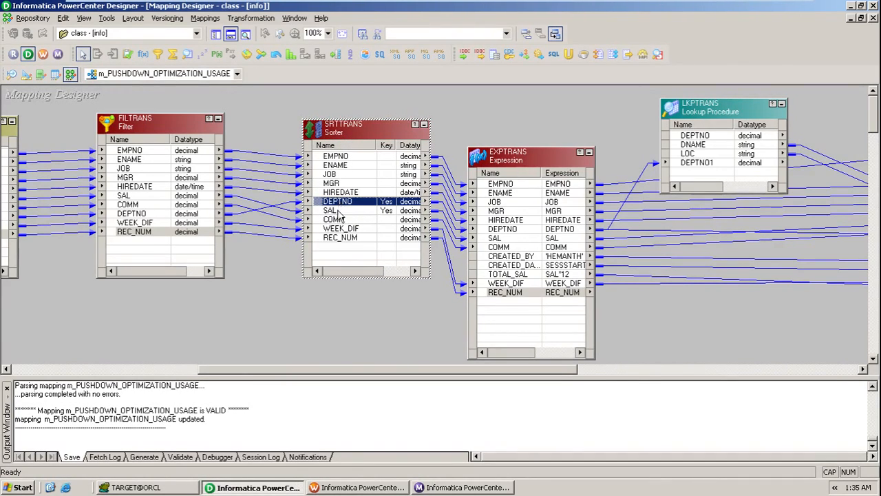
click(338, 210)
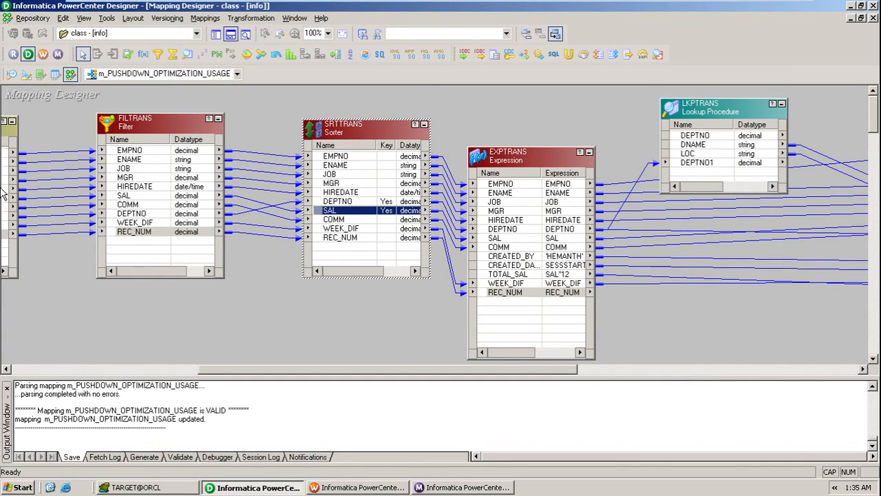
drag(221, 373, 178, 369)
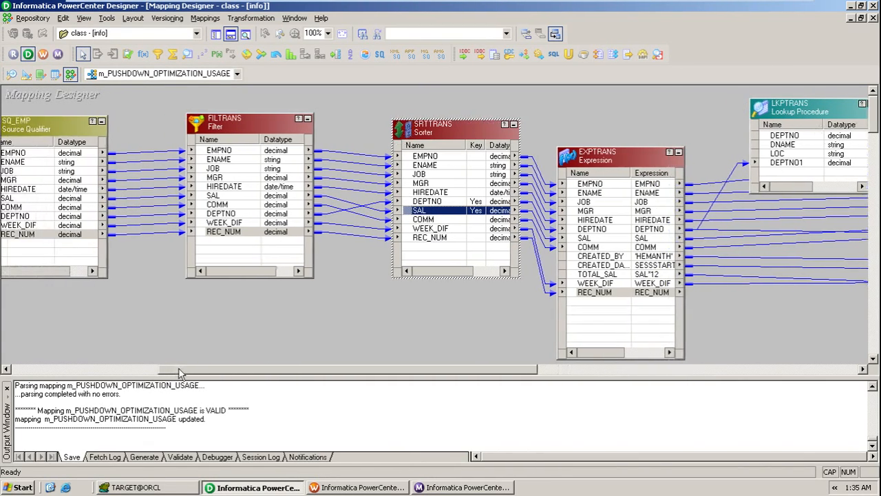
key(Delete)
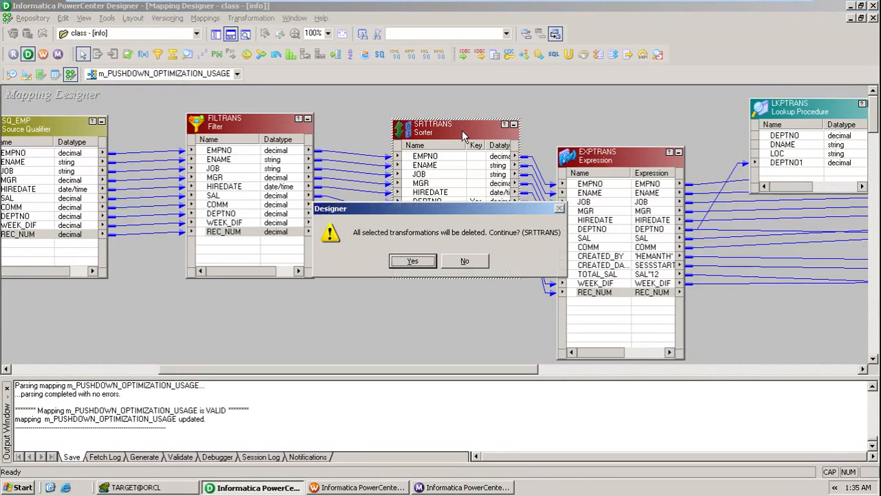
key(Return)
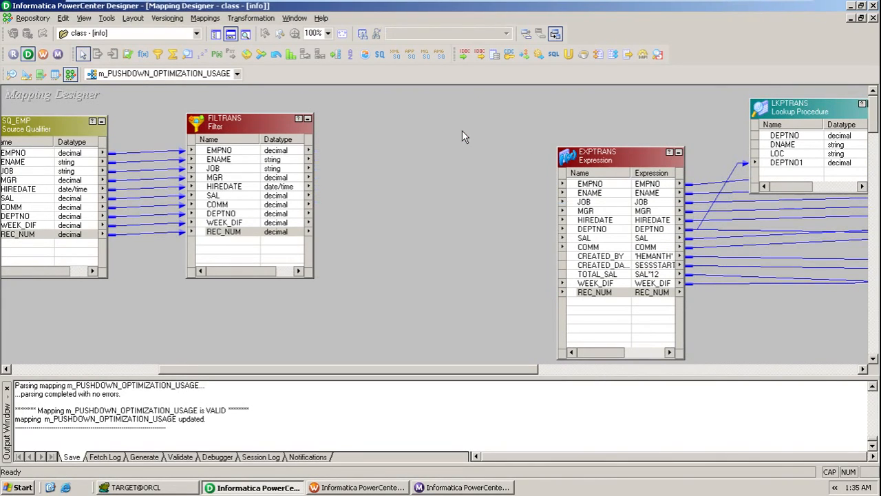
- Link the FILTRANS Filter ports to the matching EXPTRANS Expression ports using Autolink by Name
right_click(378, 275)
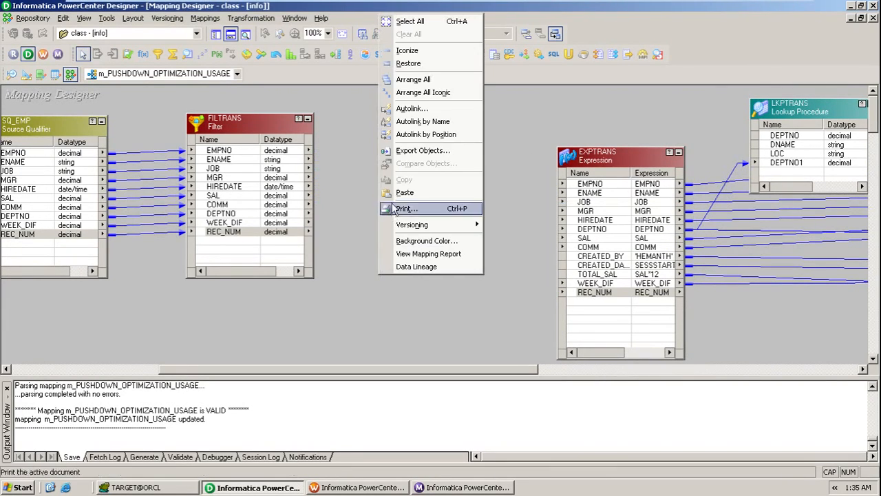
click(421, 128)
drag(274, 162, 596, 210)
right_click(412, 312)
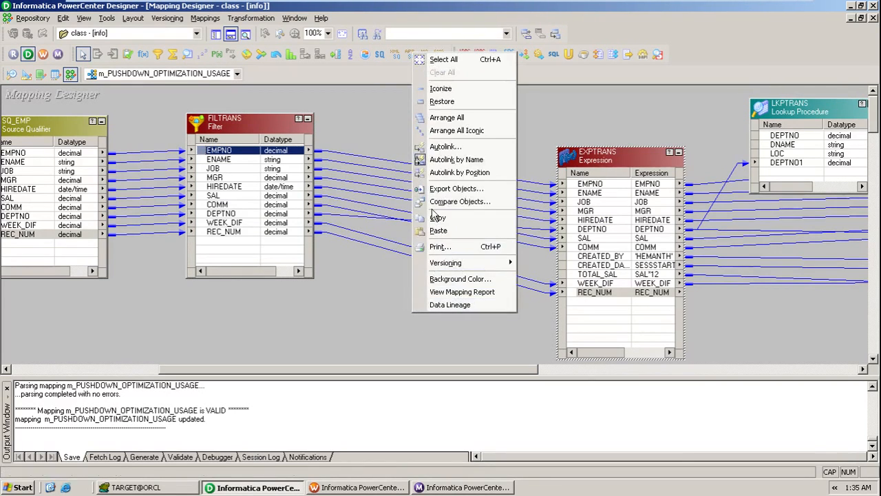
click(456, 159)
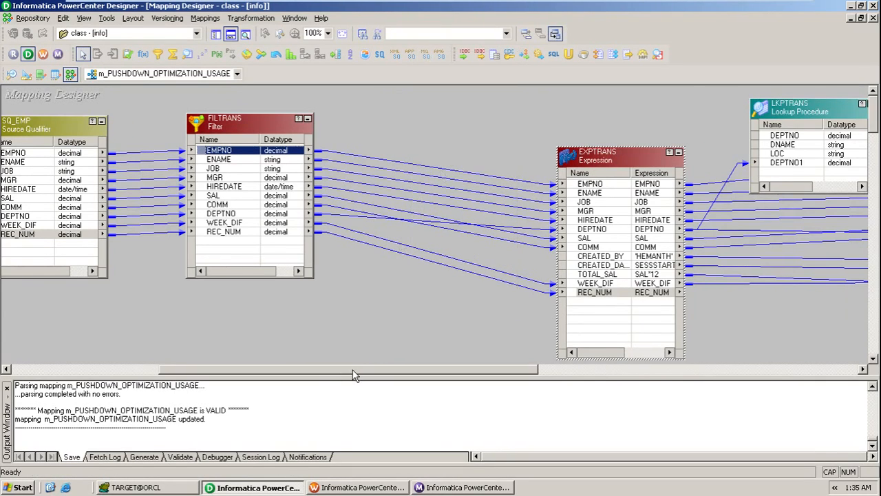
- Append ORDER BY DEPTNO, SAL to the SQL query of the SQ_EMP Source Qualifier and apply the change
drag(357, 370, 265, 371)
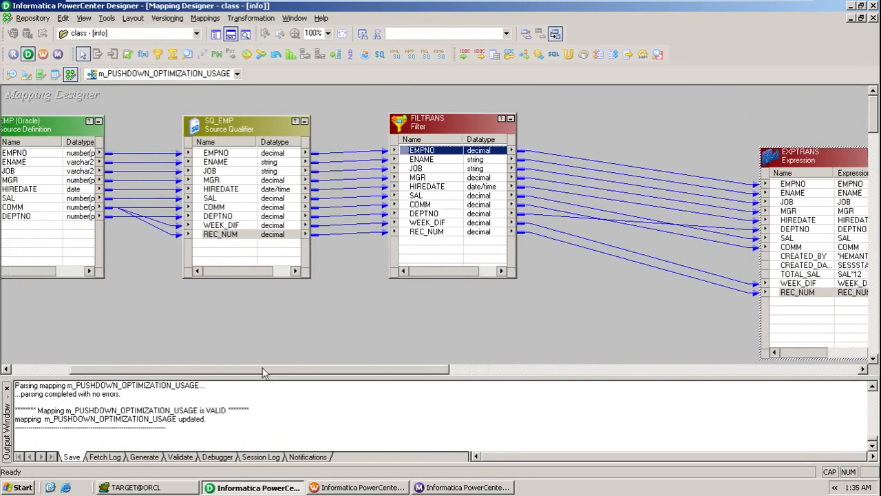
double_click(245, 142)
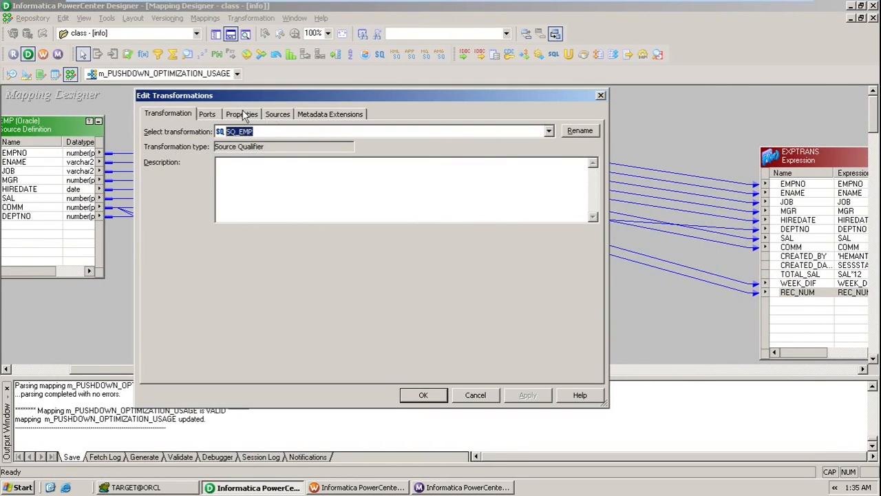
click(242, 115)
click(585, 169)
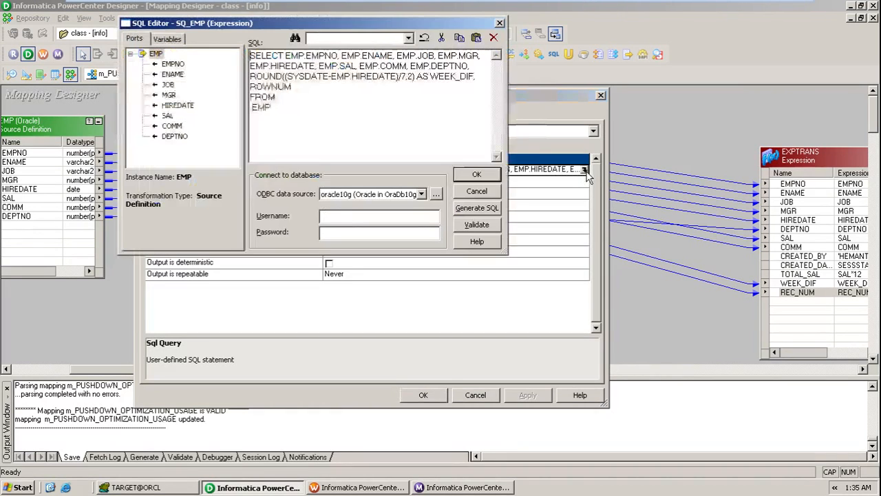
click(333, 110)
key(Return)
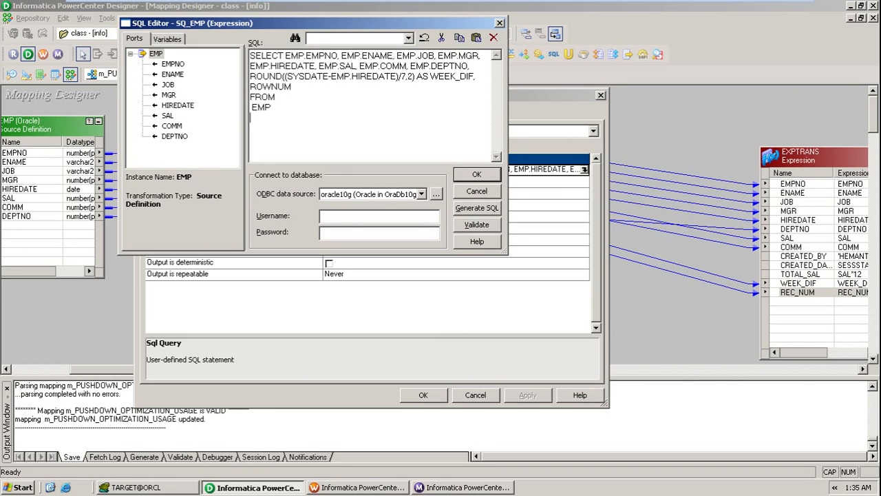
text(ORDER BY DEPTNO, SAL)
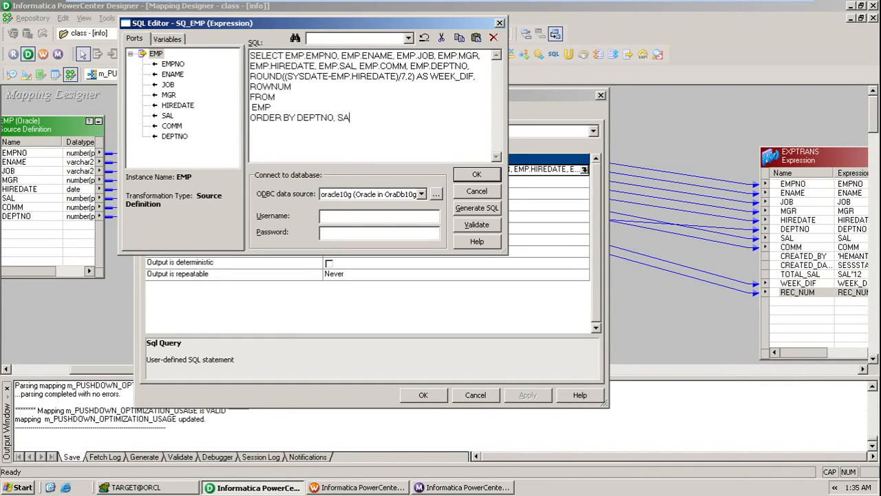
click(484, 173)
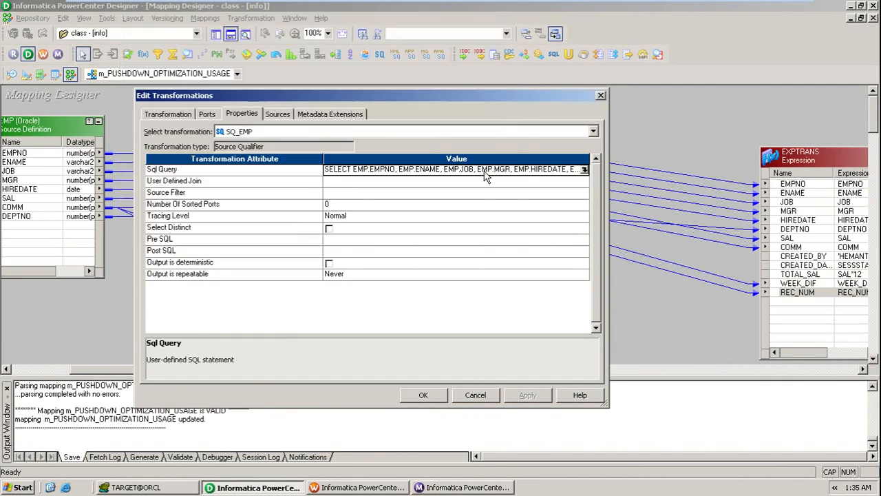
click(534, 398)
click(416, 395)
click(494, 310)
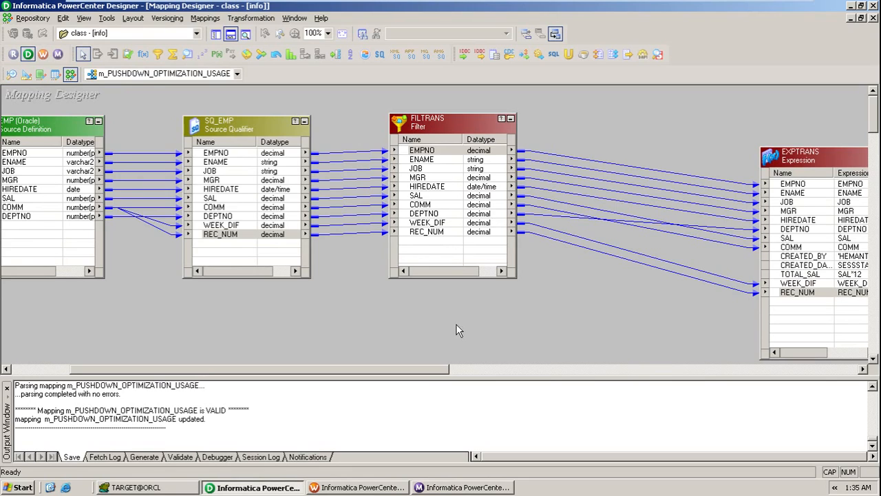
- Save the mapping, switch to Workflow Manager, refresh the session's mapping and save the workflow
key(ctrl+s)
key(Return)
click(368, 487)
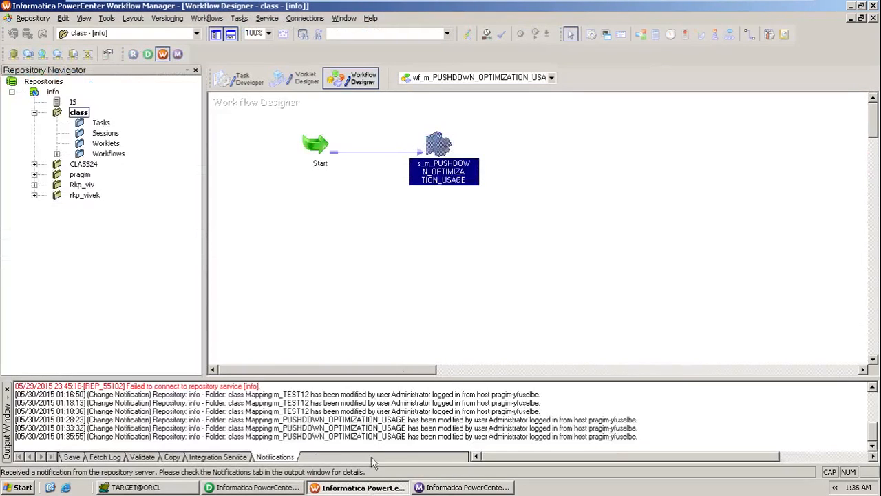
right_click(438, 141)
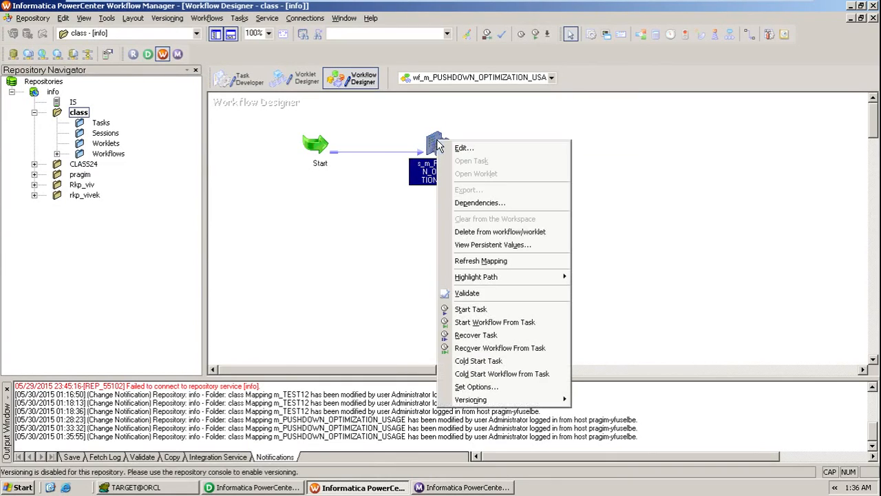
click(482, 261)
key(ctrl+s)
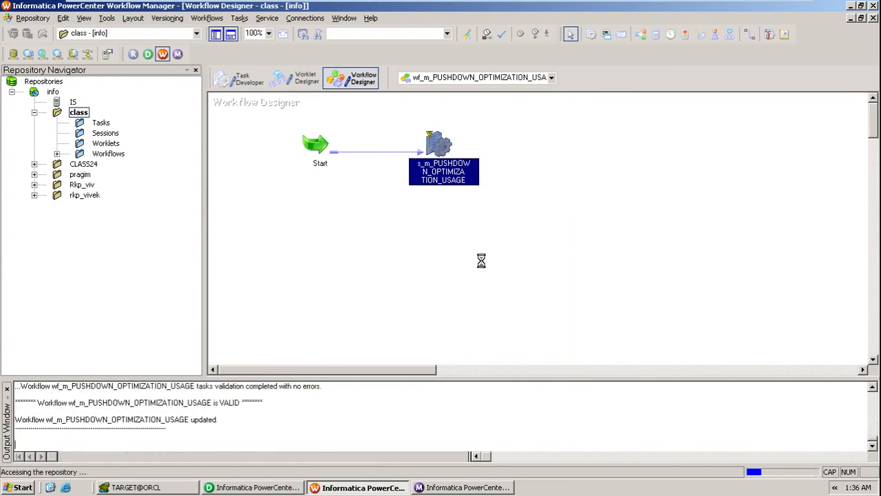
- Examine the session's pushdown groups and generated SQL in the Pushdown Optimization Viewer, and accept the session settings
double_click(440, 148)
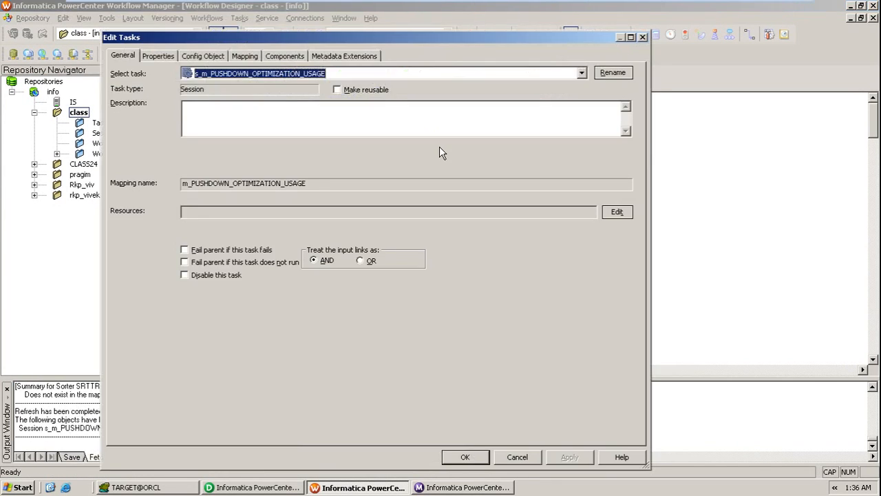
click(244, 56)
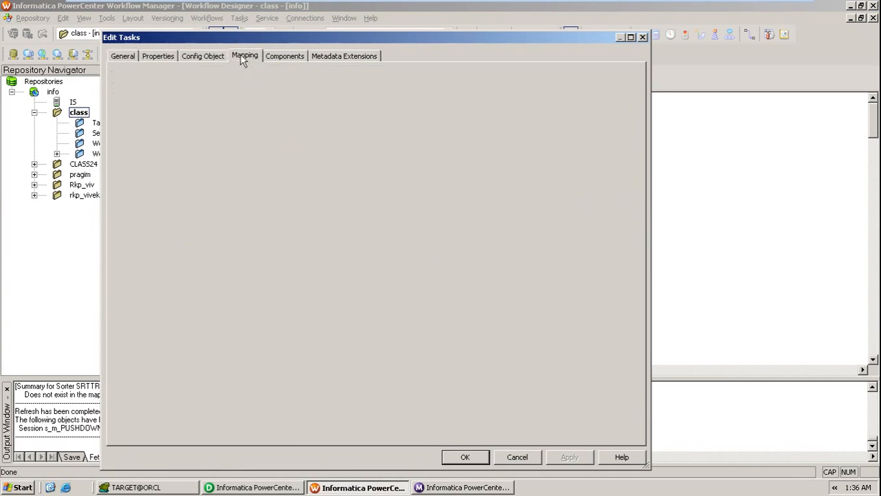
click(205, 117)
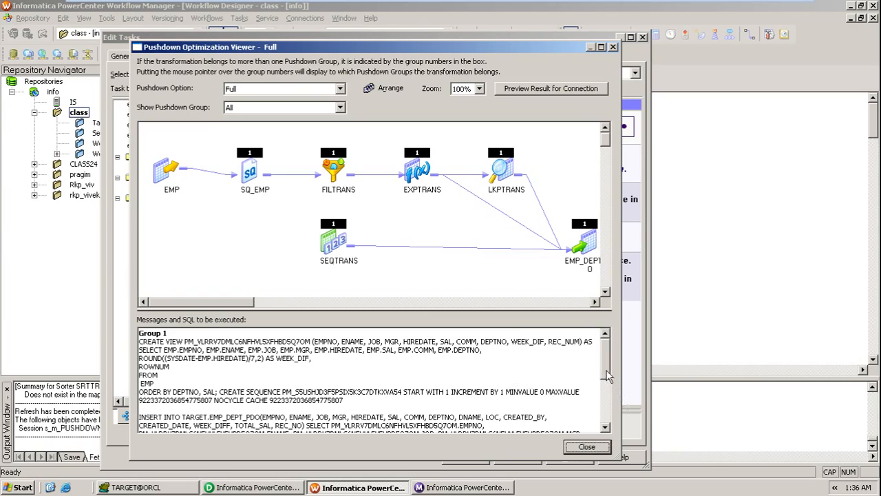
drag(610, 383, 615, 361)
click(587, 446)
click(465, 455)
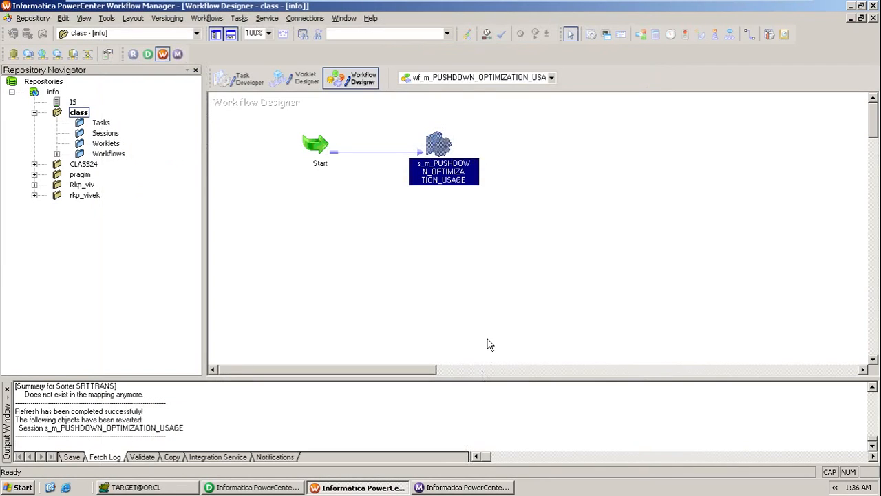
- Save the class folder and start the wf_m_PUSHDOWN_OPTIMIZATION_USAGE workflow
click(468, 293)
key(ctrl+s)
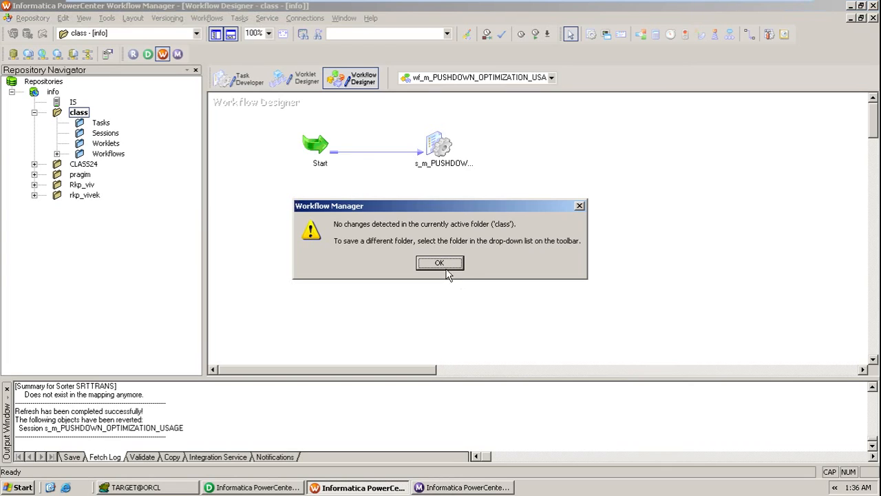
click(446, 269)
right_click(447, 270)
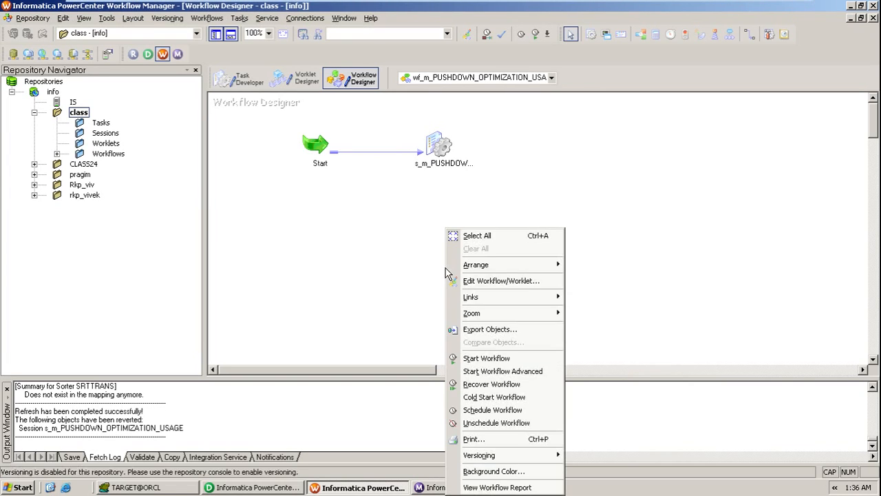
click(481, 358)
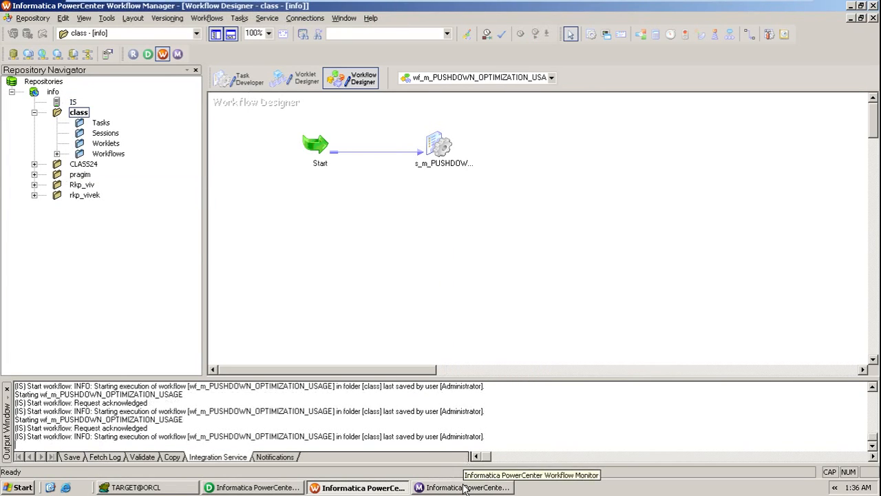
- Switch to Workflow Monitor and check the session run's status and the source/target statistics for EMP_DEPT_PDO
click(465, 488)
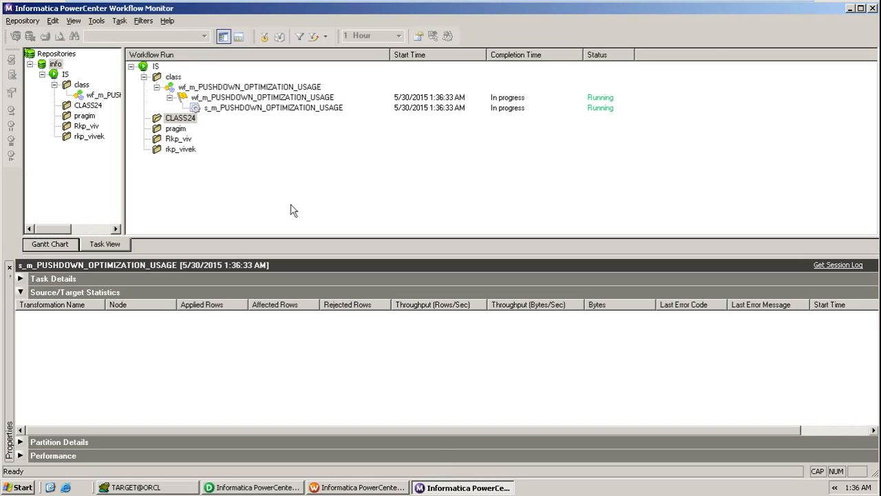
click(271, 110)
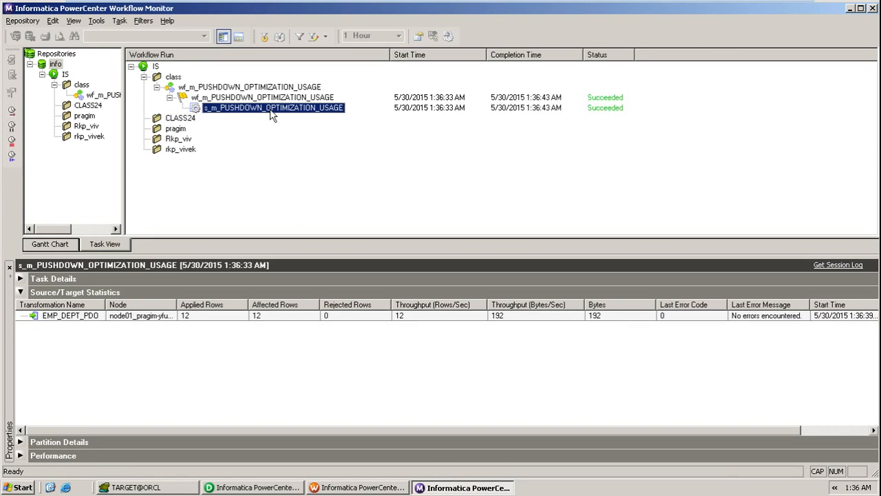
click(206, 322)
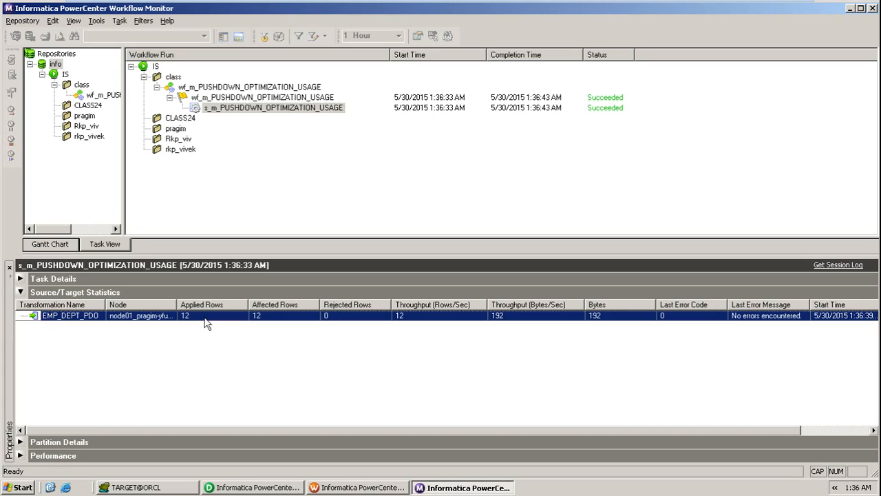
- Switch to TOAD and refresh the EMP_DEPT_PDO table to check the loaded rows
click(170, 491)
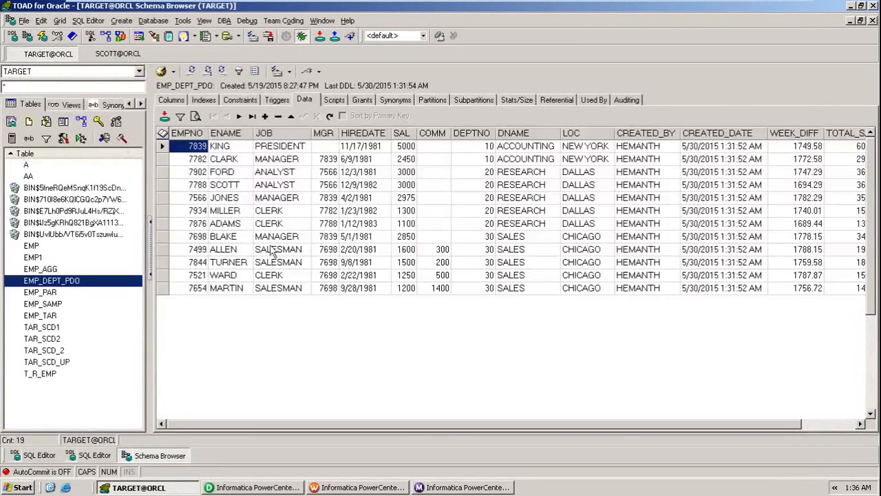
click(222, 71)
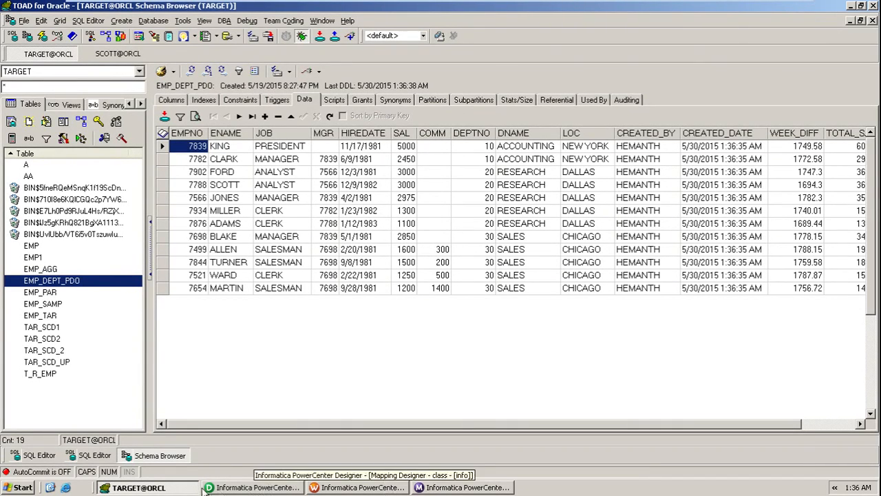
click(181, 489)
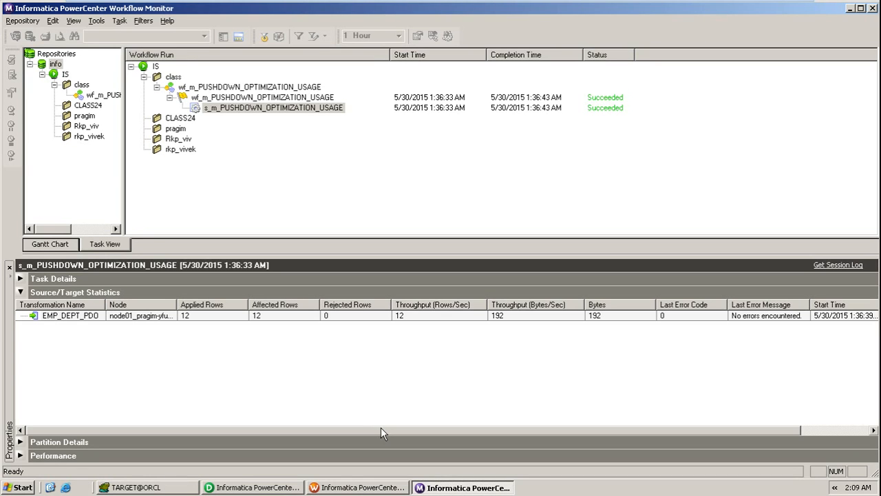
mouse_move(609, 5)
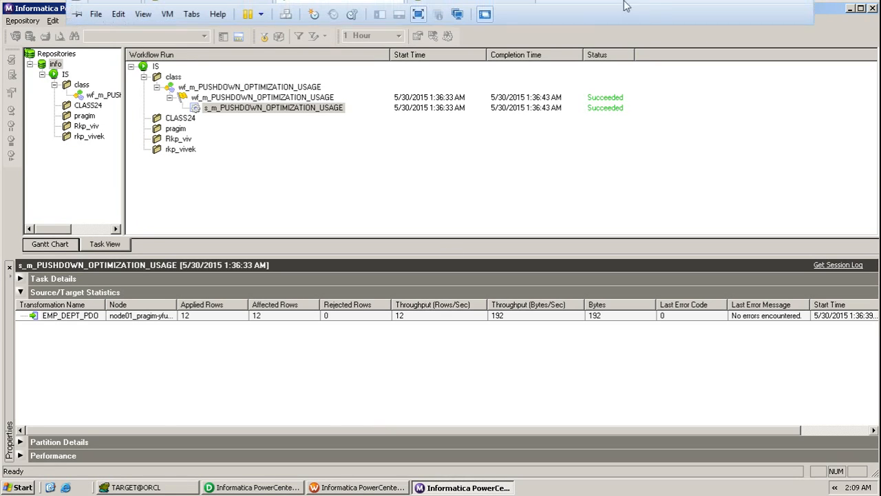
click(765, 10)
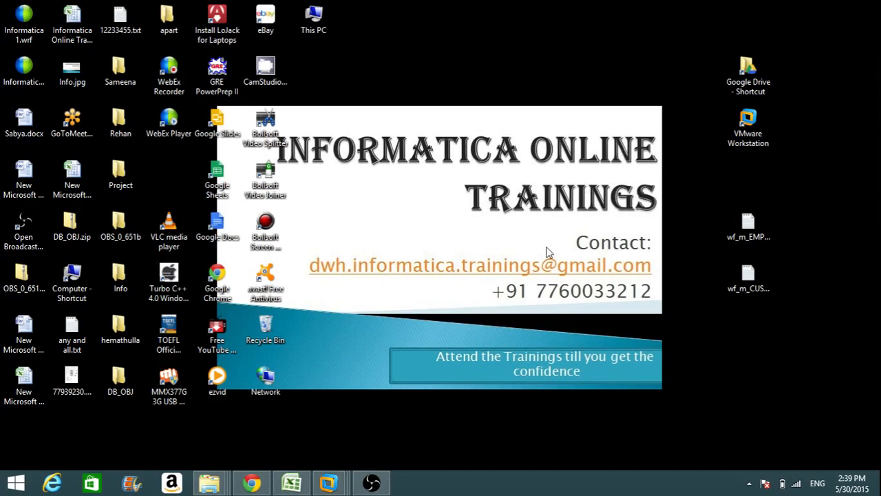
key(super+c)
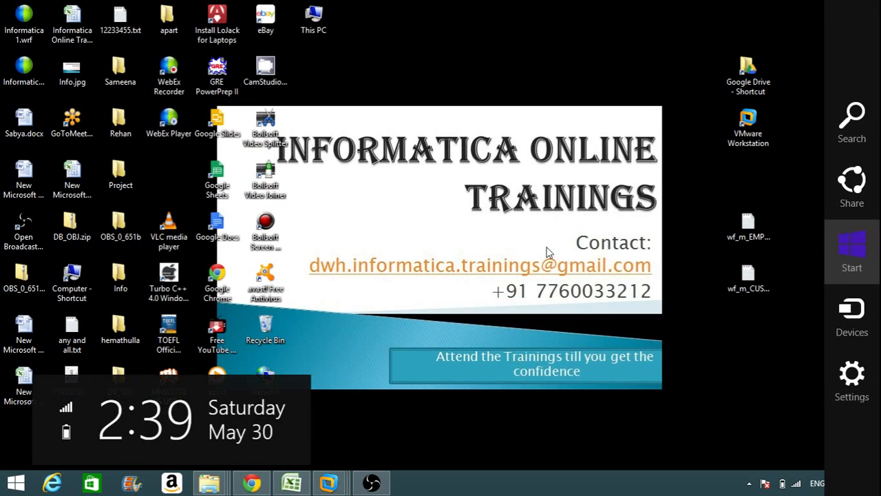